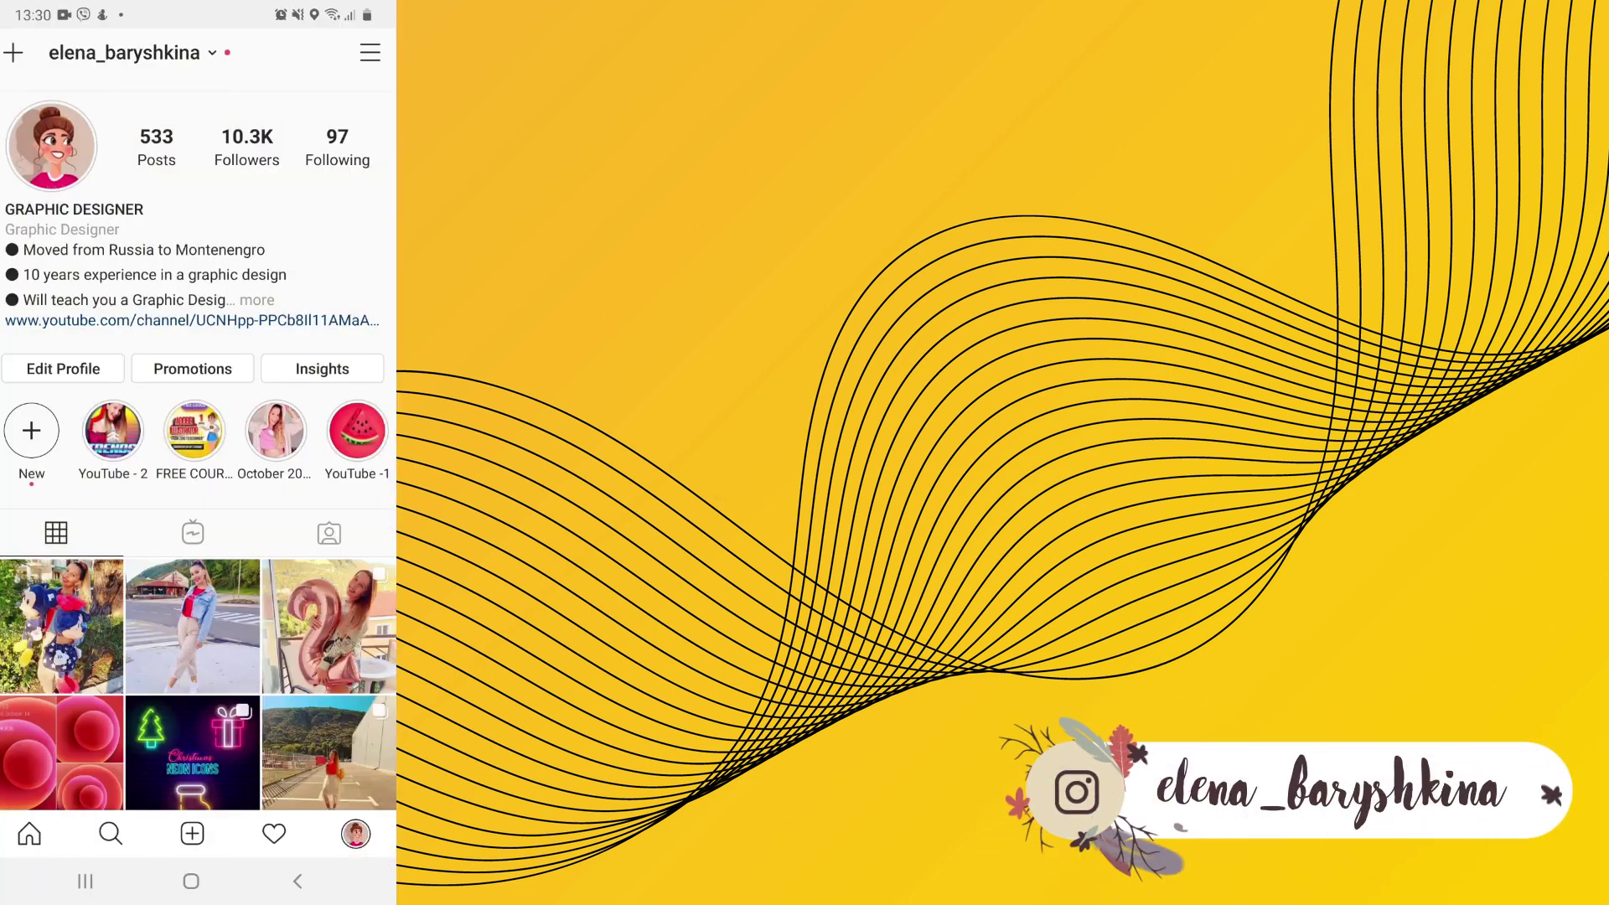
Step: Scroll the profile grid, open the first photo and like it, then return to the grid
scroll(199, 444, down, 2)
scroll(198, 444, down, 4)
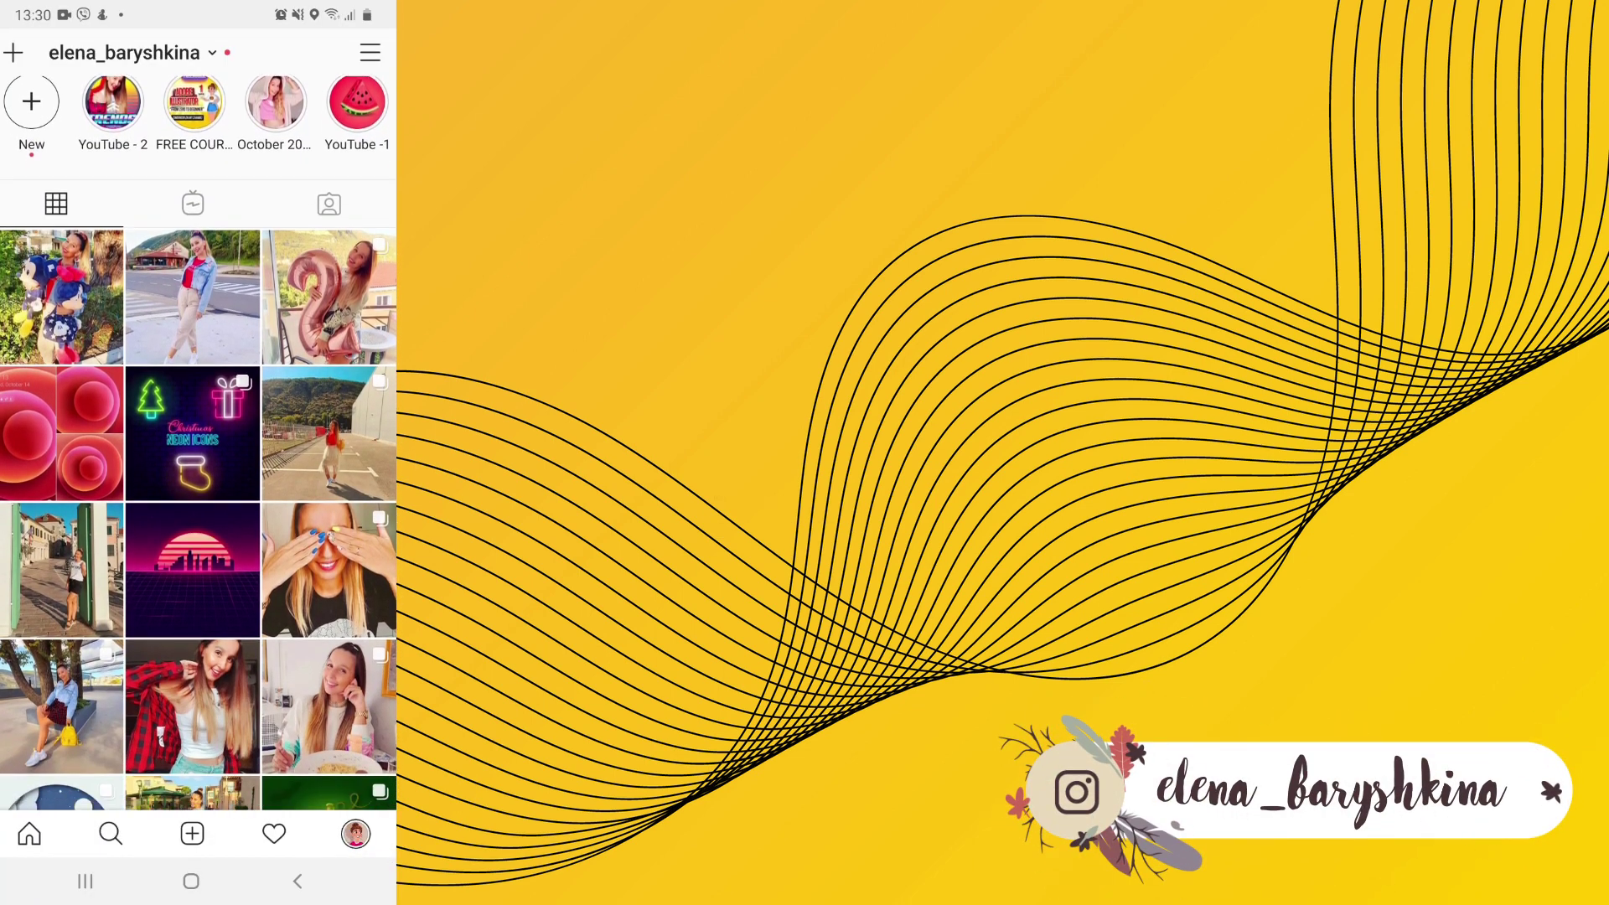
click(61, 268)
click(14, 603)
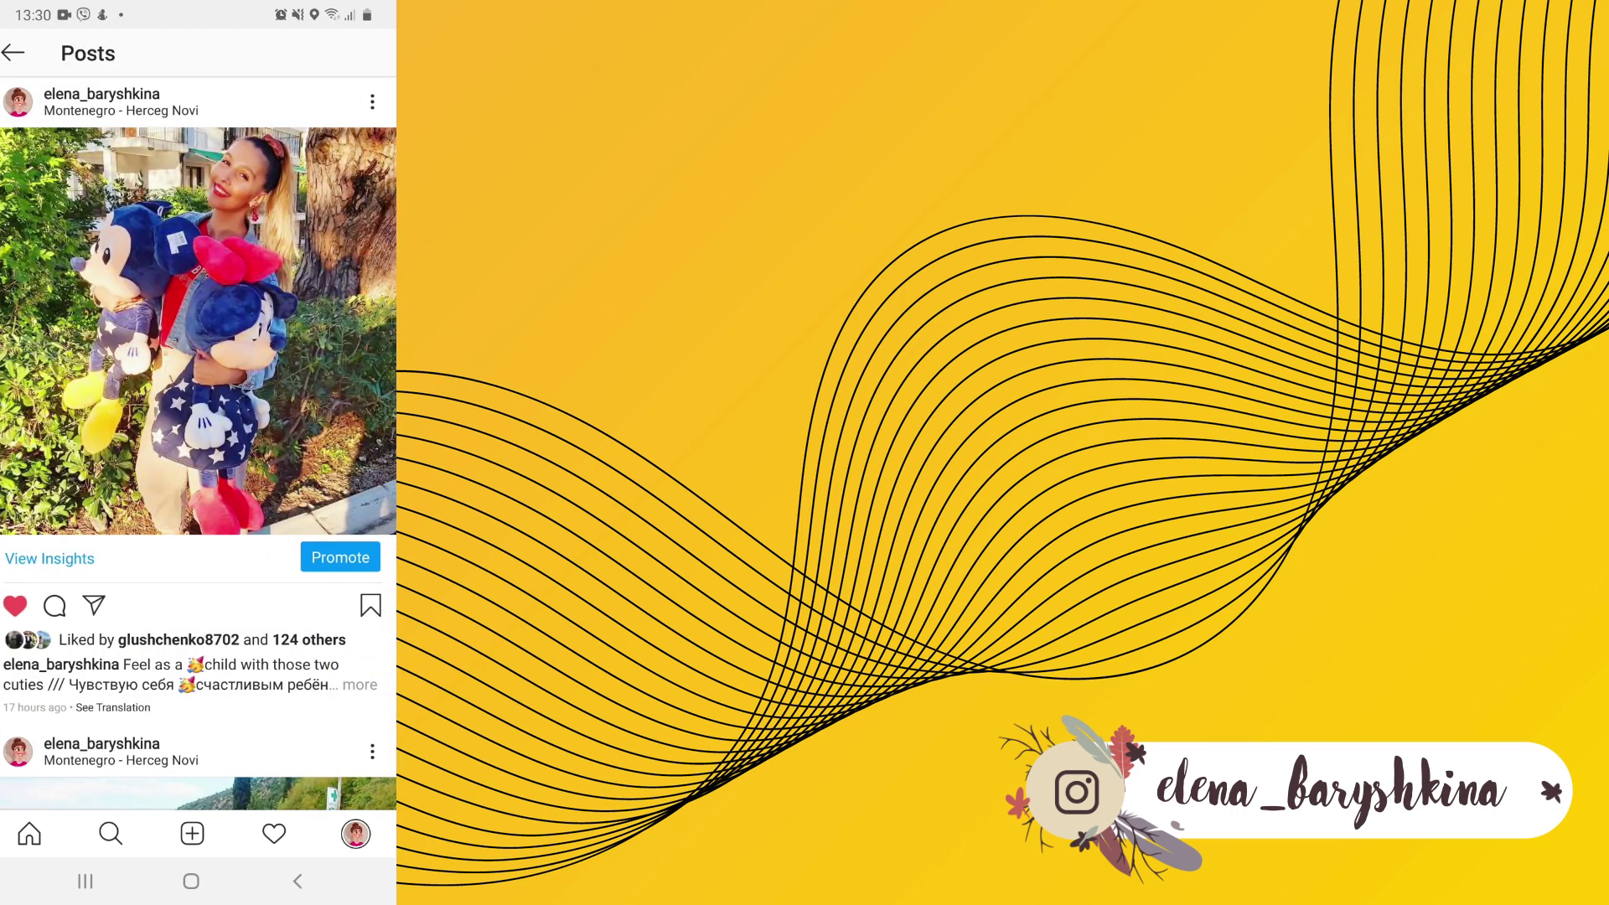
click(298, 881)
Step: Scroll further down the grid and open the street photo post
scroll(199, 444, down, 4)
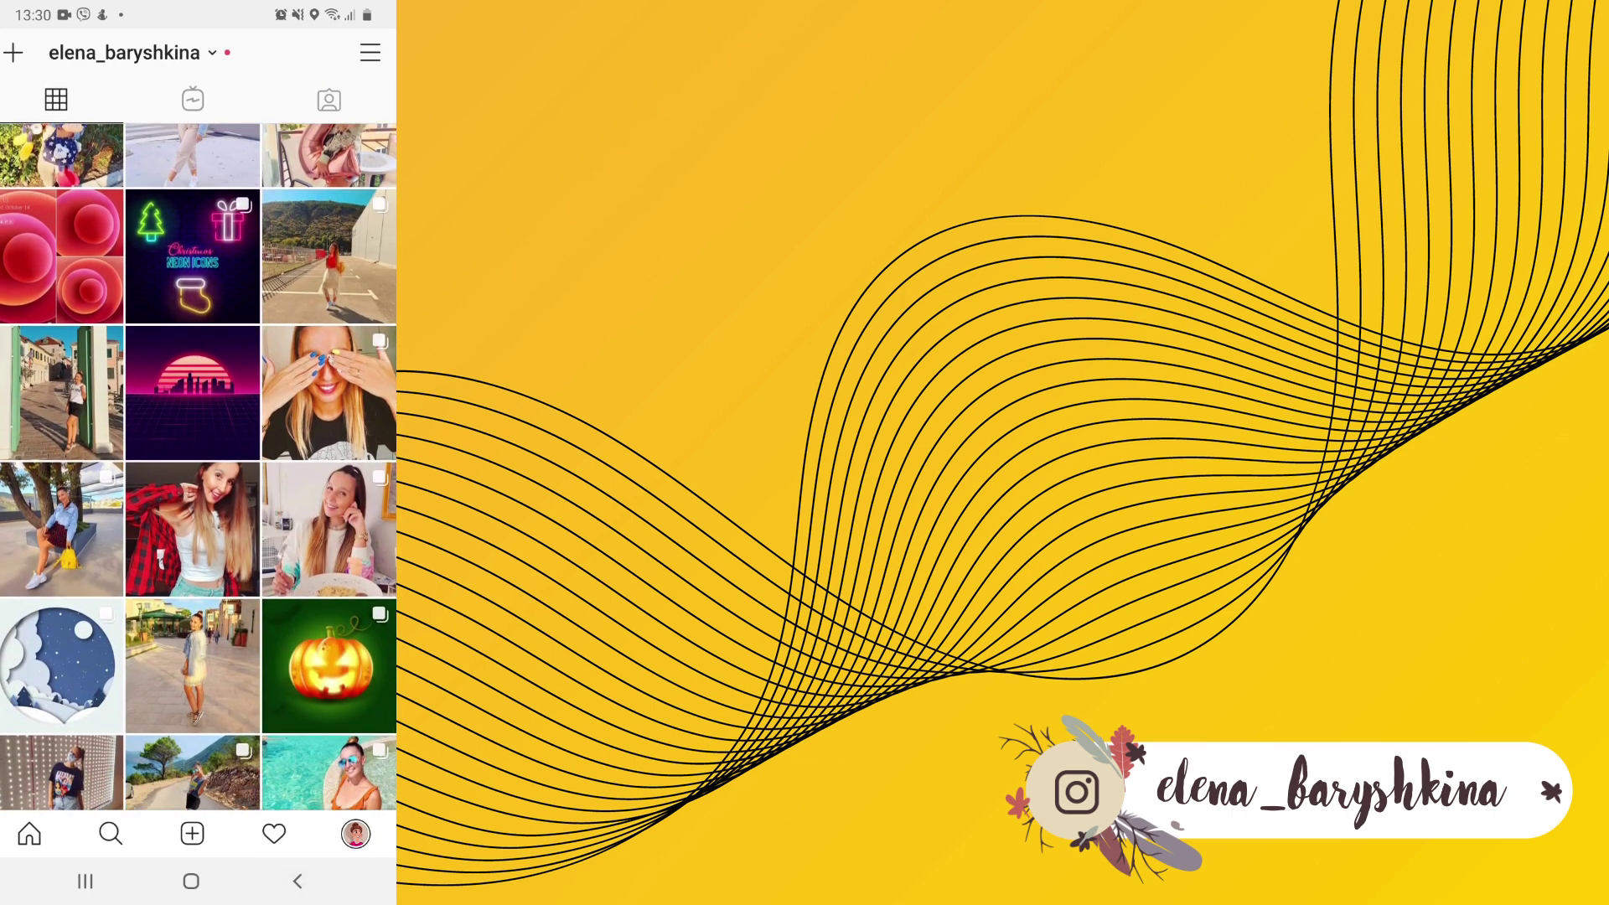
scroll(199, 445, down, 2)
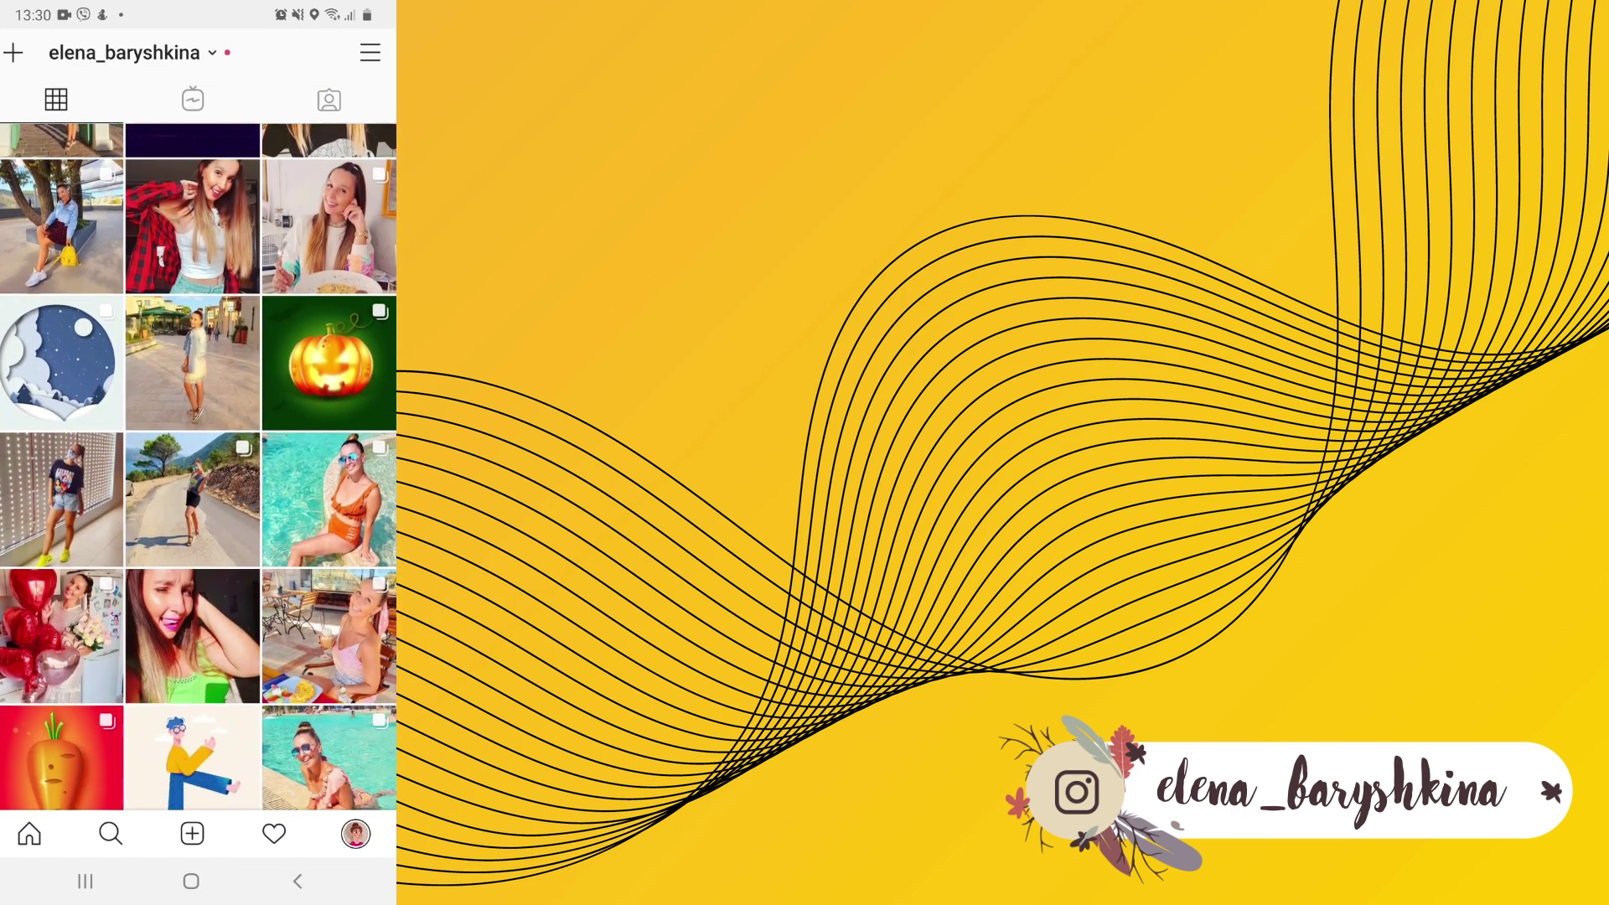
click(193, 325)
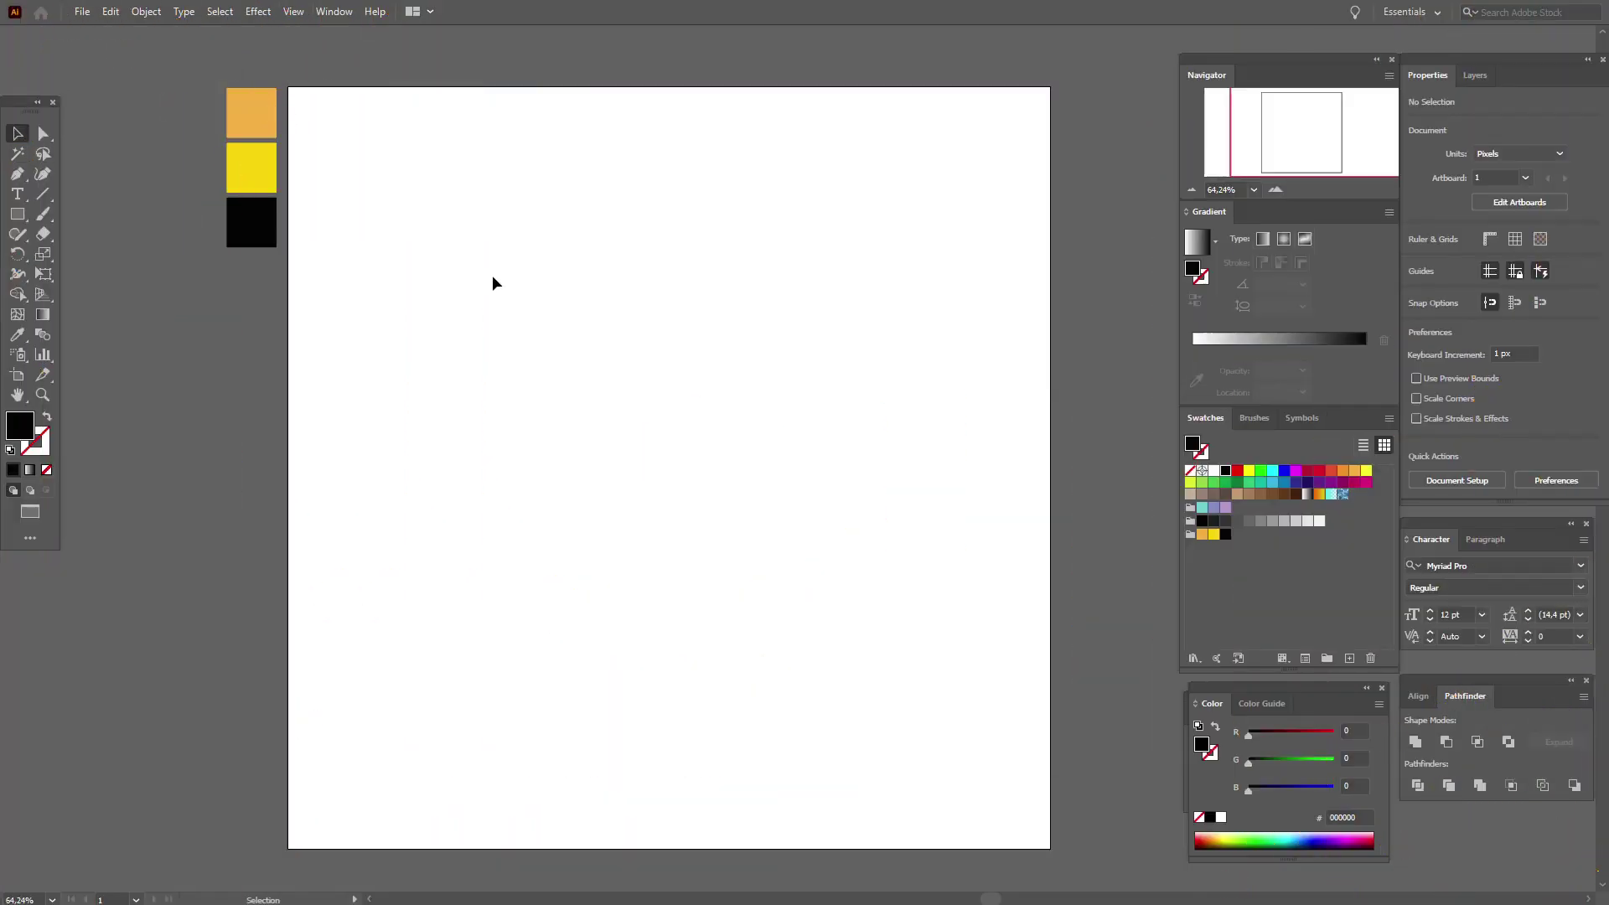
Step: Draw a 1000×1000 px square over the whole artboard and give it a white-to-black gradient
click(17, 216)
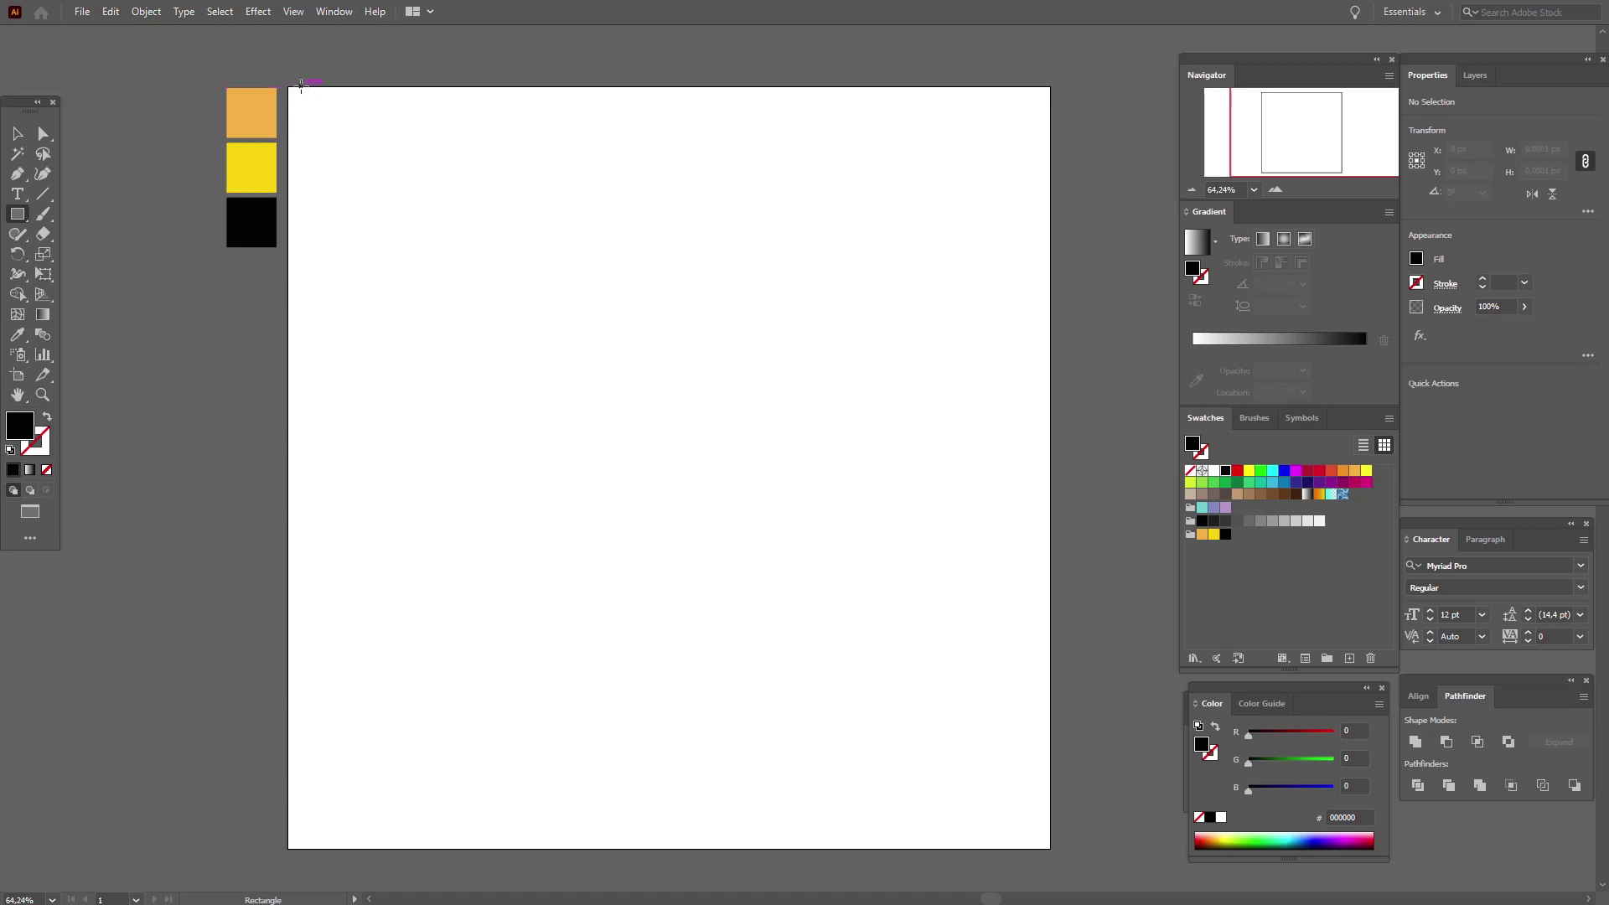
drag(289, 86, 1051, 849)
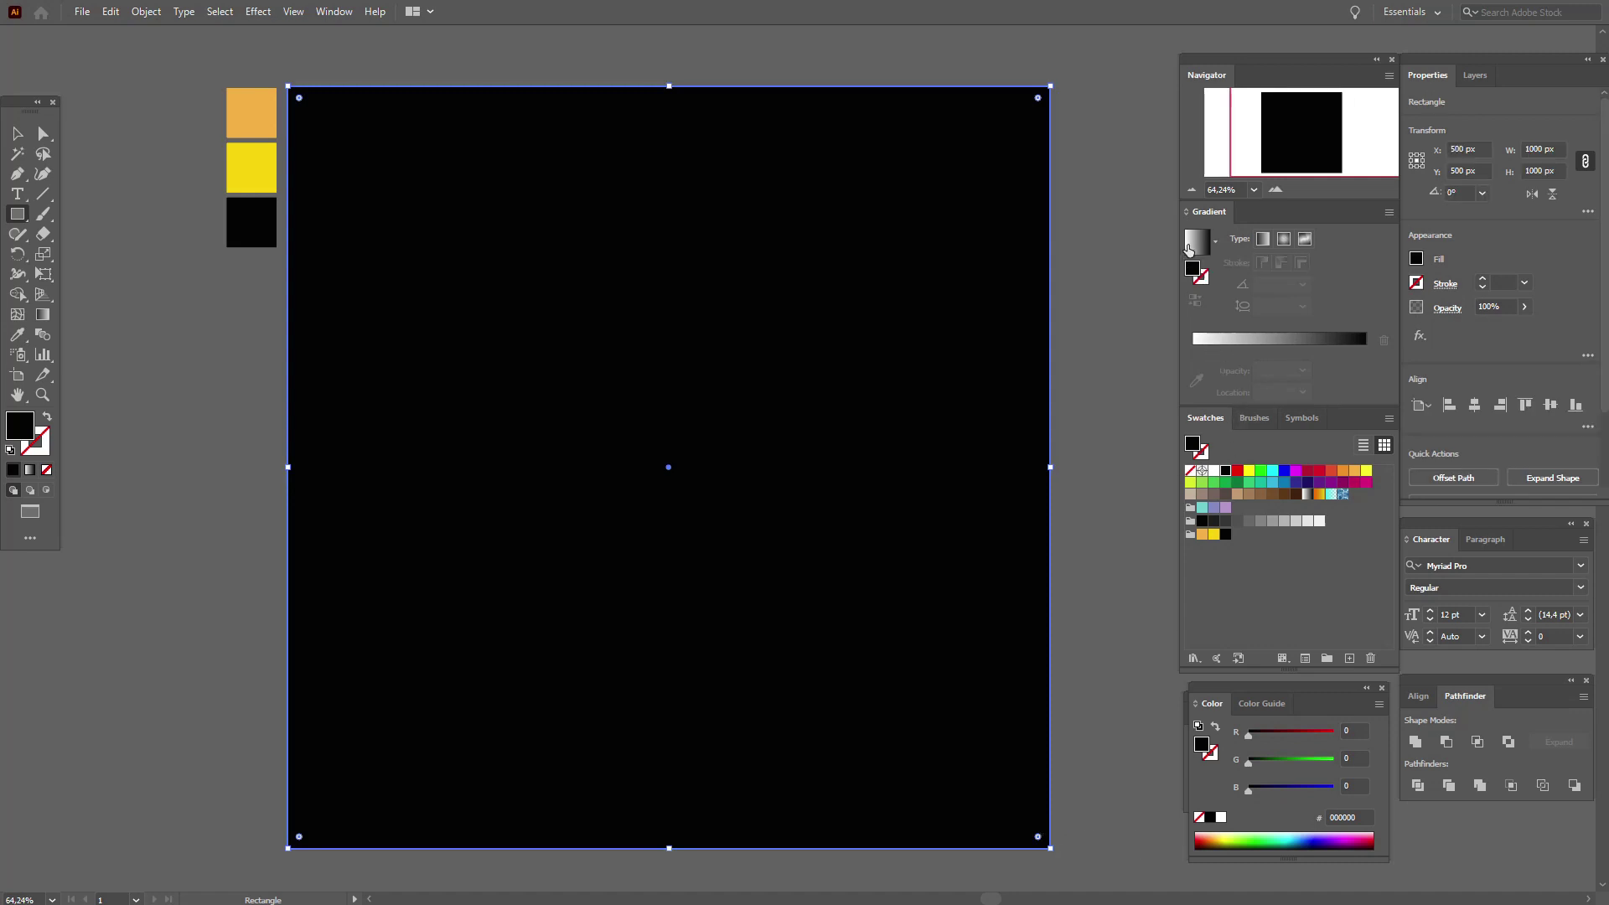
click(1188, 249)
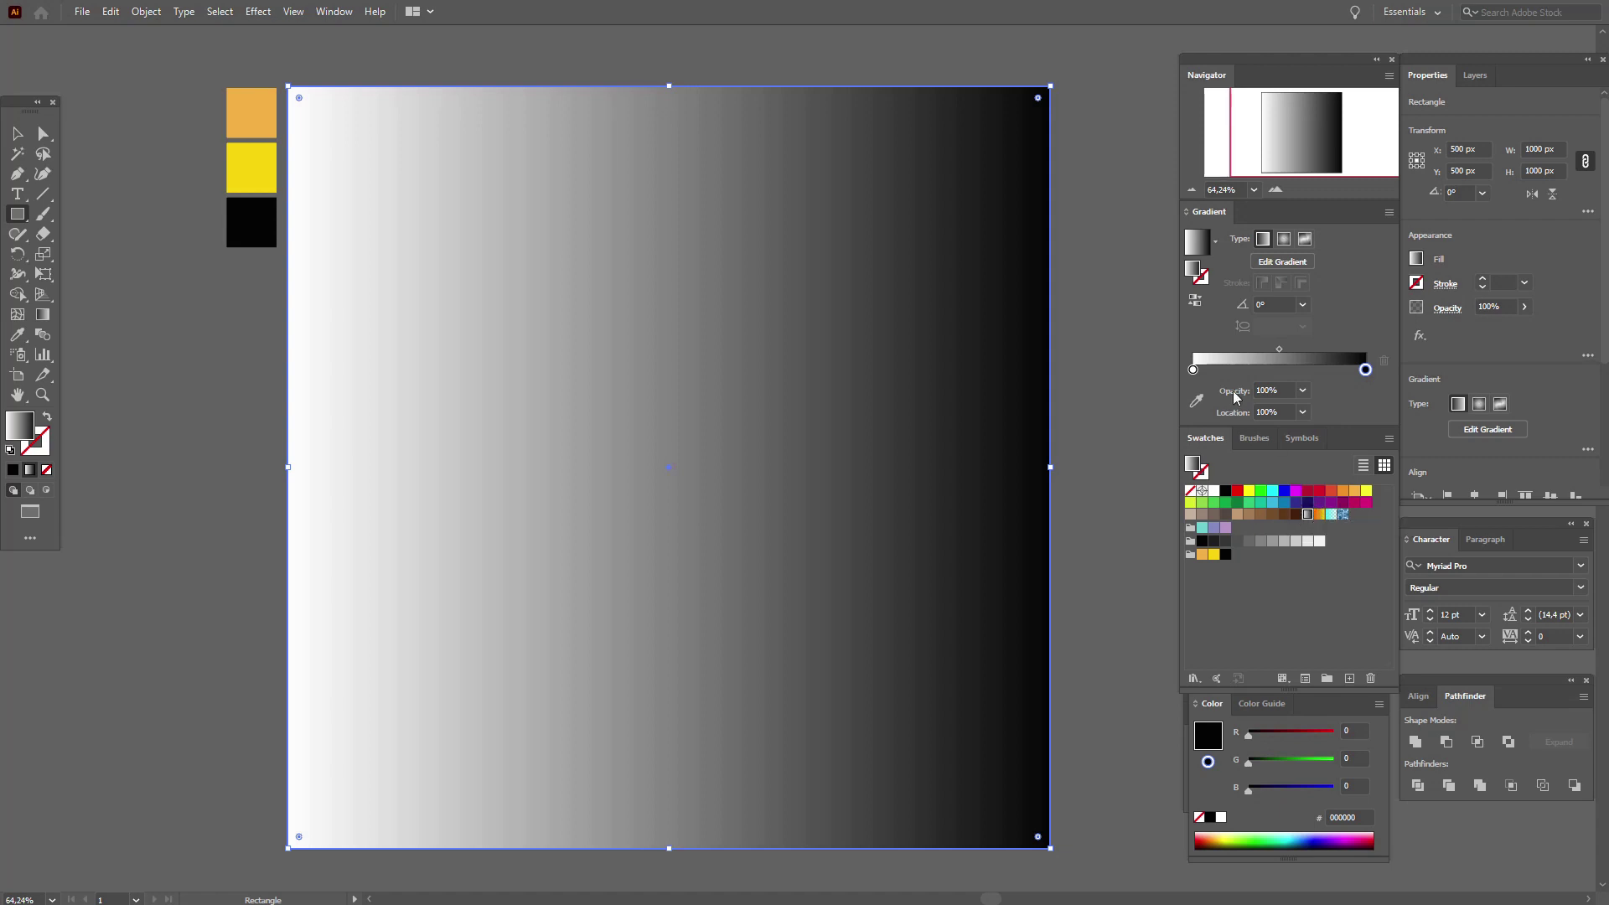
Step: Set yellow and orange gradient stops and angle the gradient diagonally at 135° across the square
drag(1214, 554, 1196, 376)
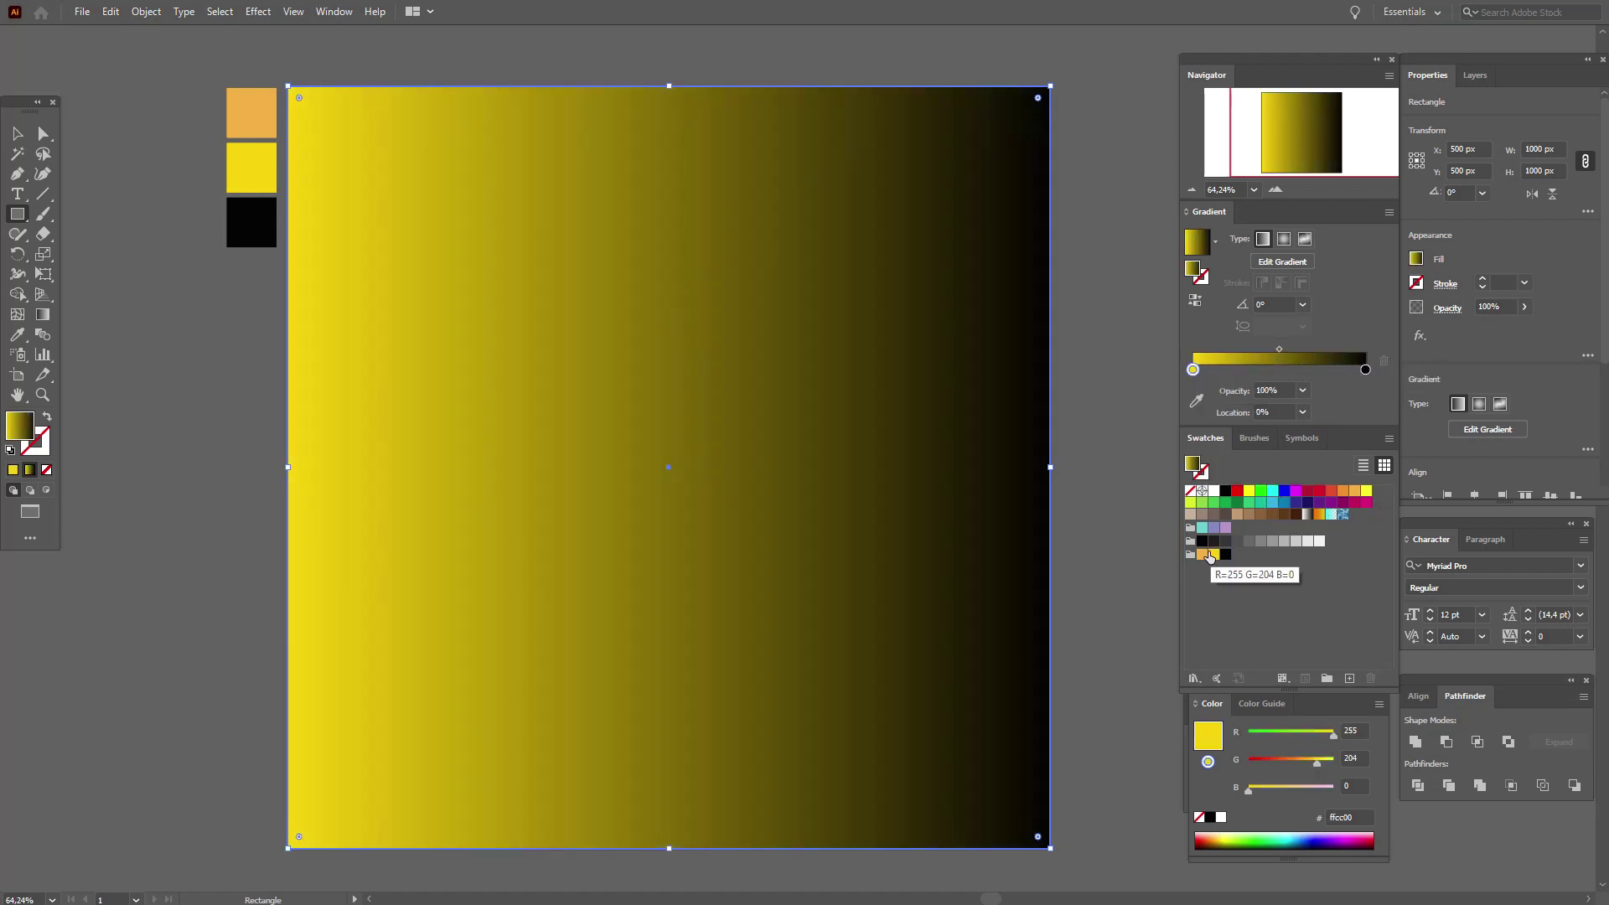
drag(1202, 554, 1368, 376)
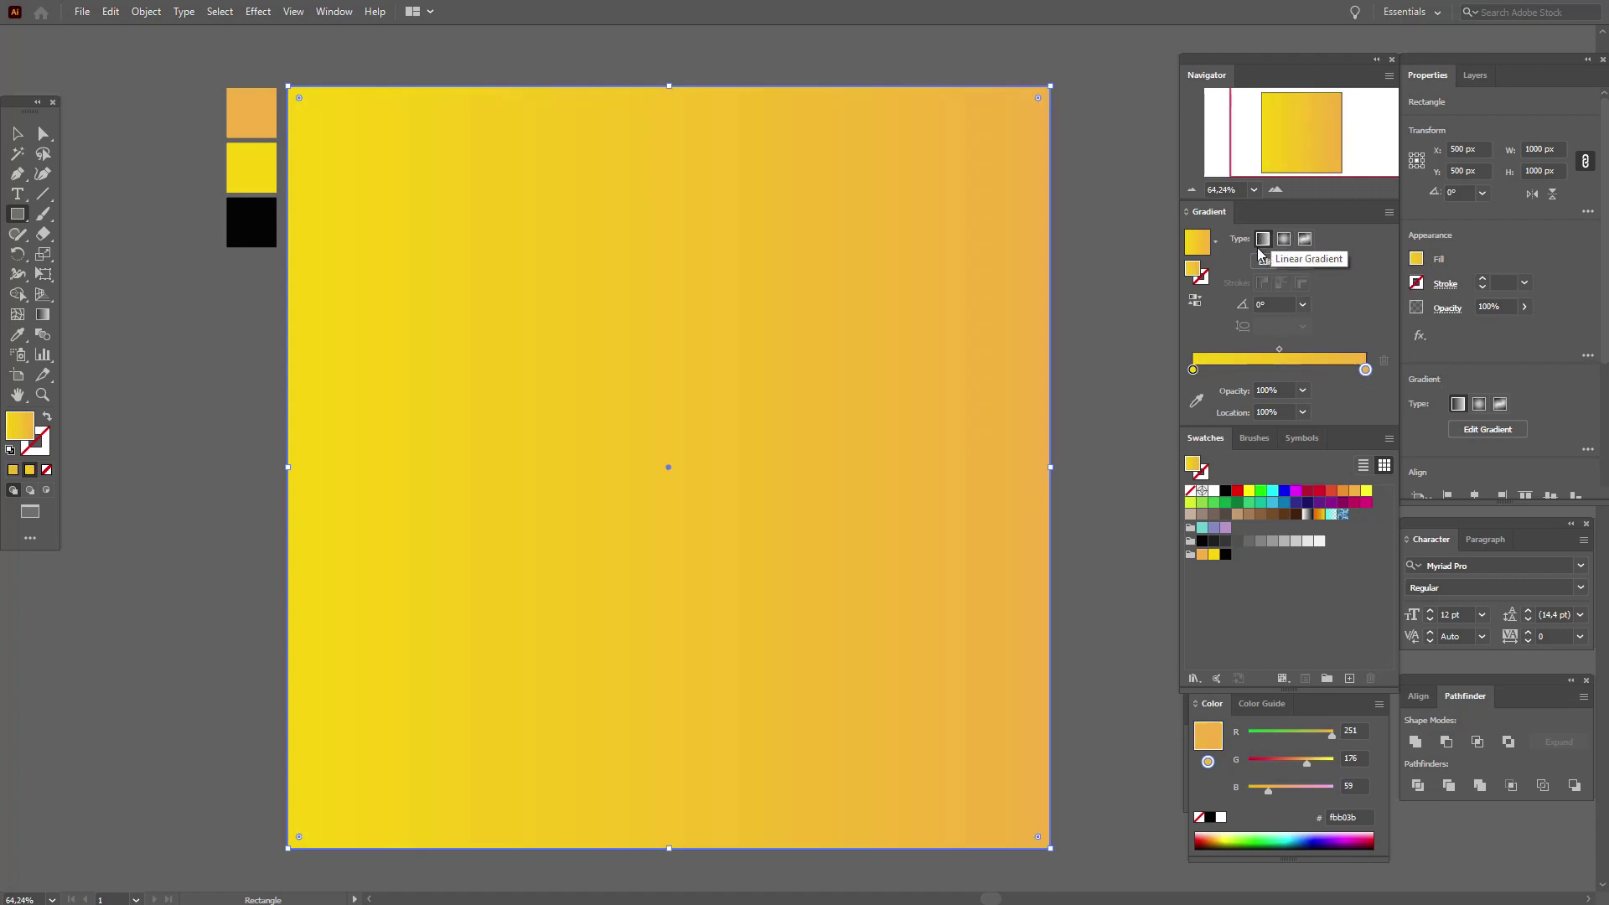
click(46, 322)
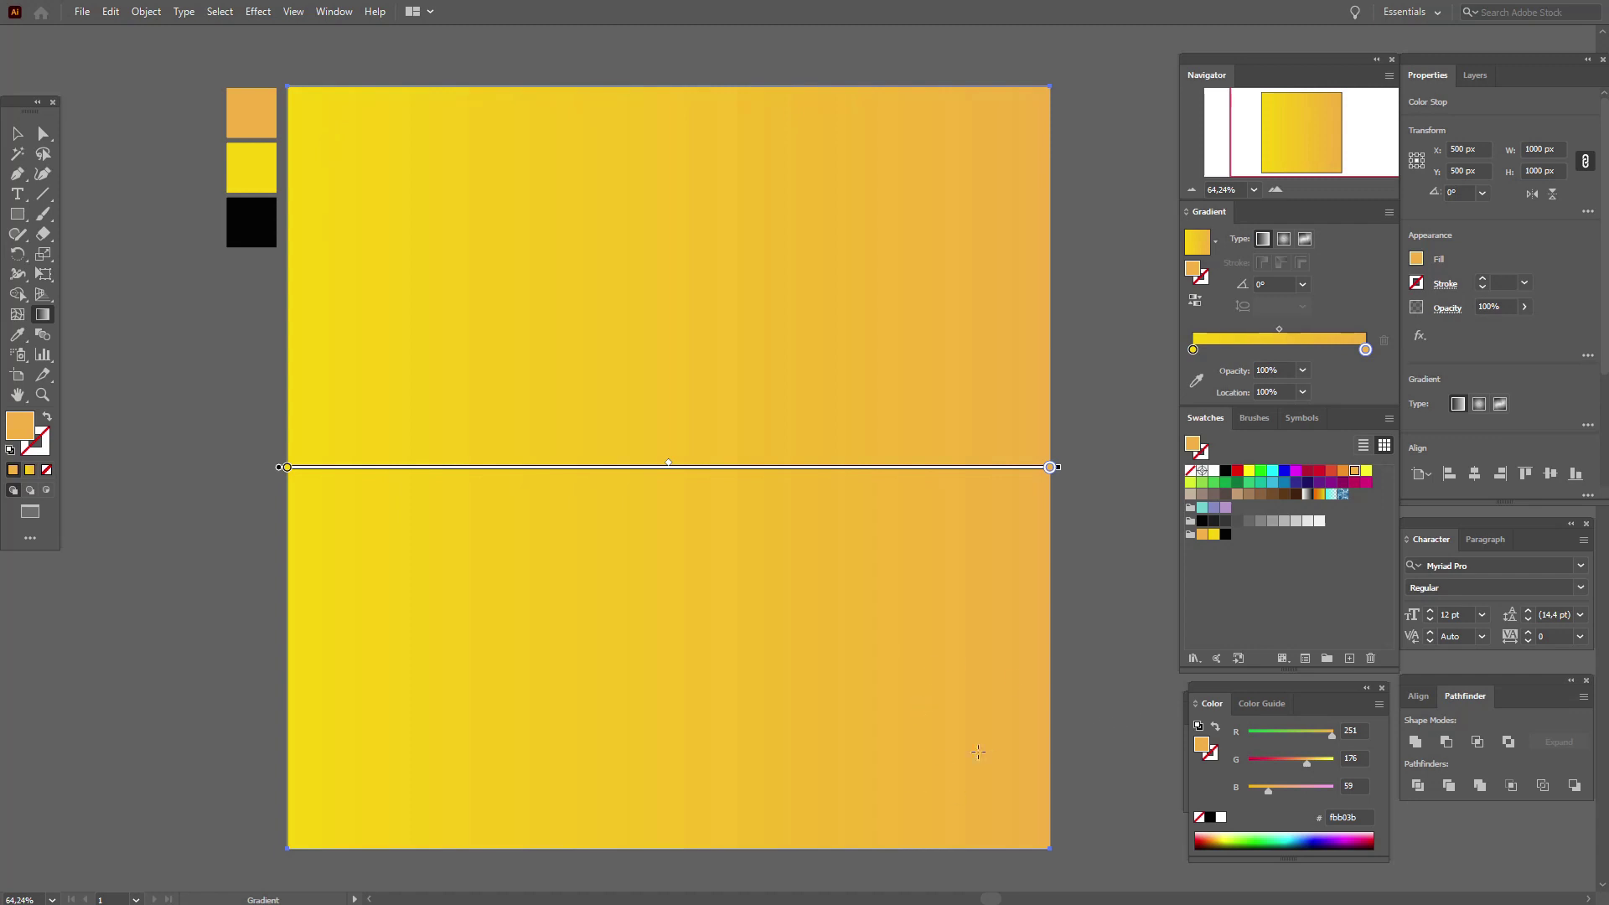
mouse_move(1058, 853)
mouse_down()
mouse_move(395, 169)
mouse_move(270, 65)
mouse_up()
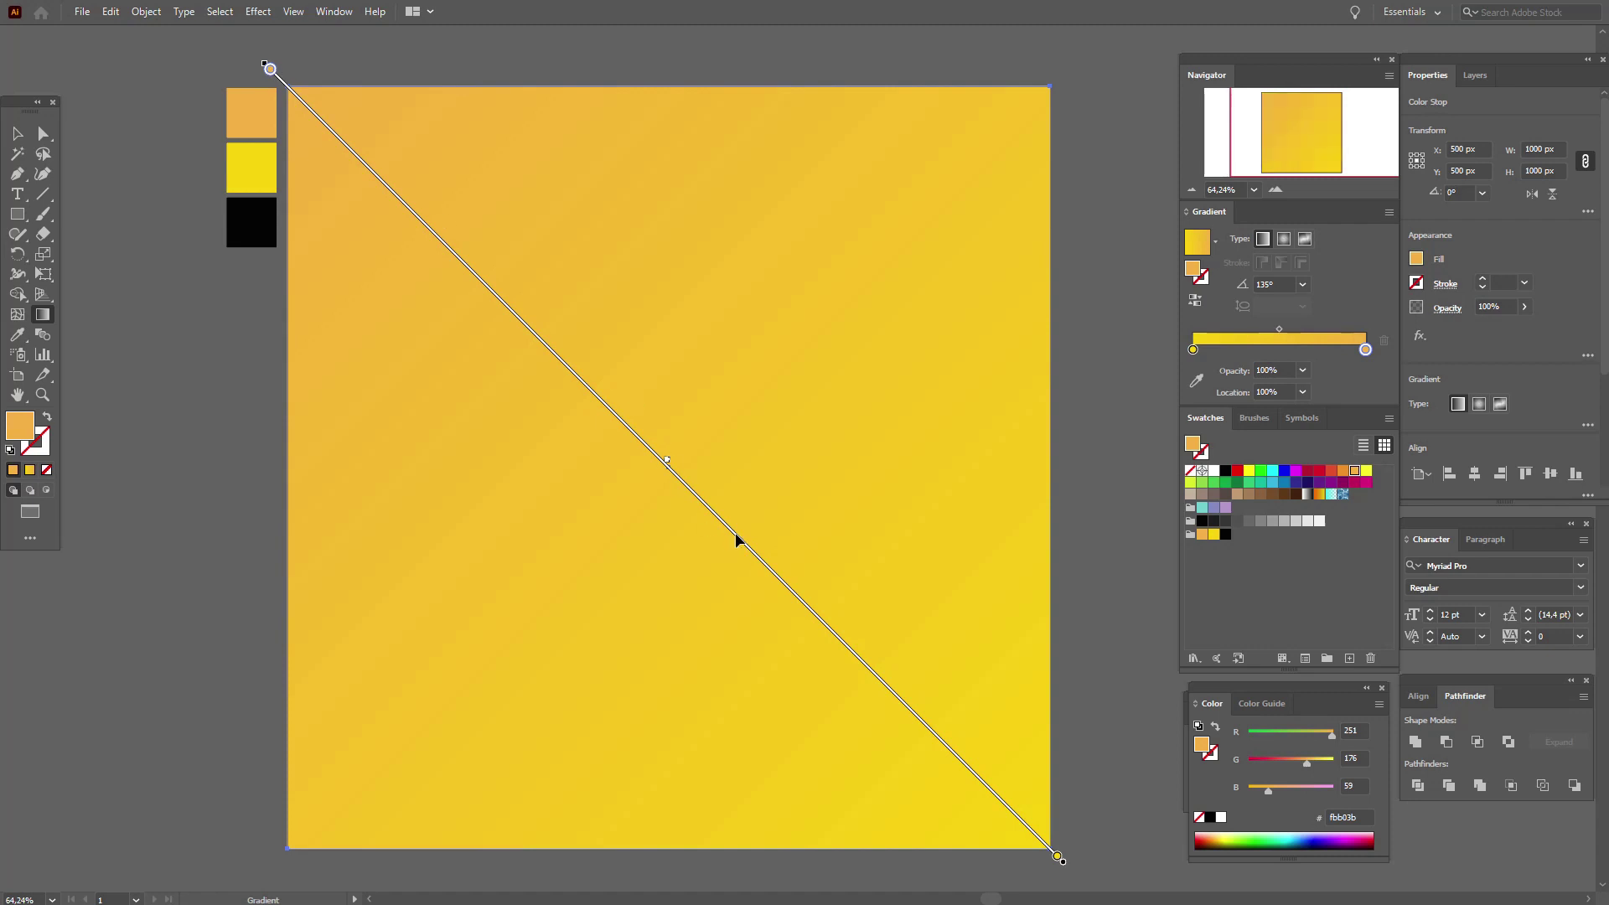
drag(737, 541, 692, 499)
click(12, 137)
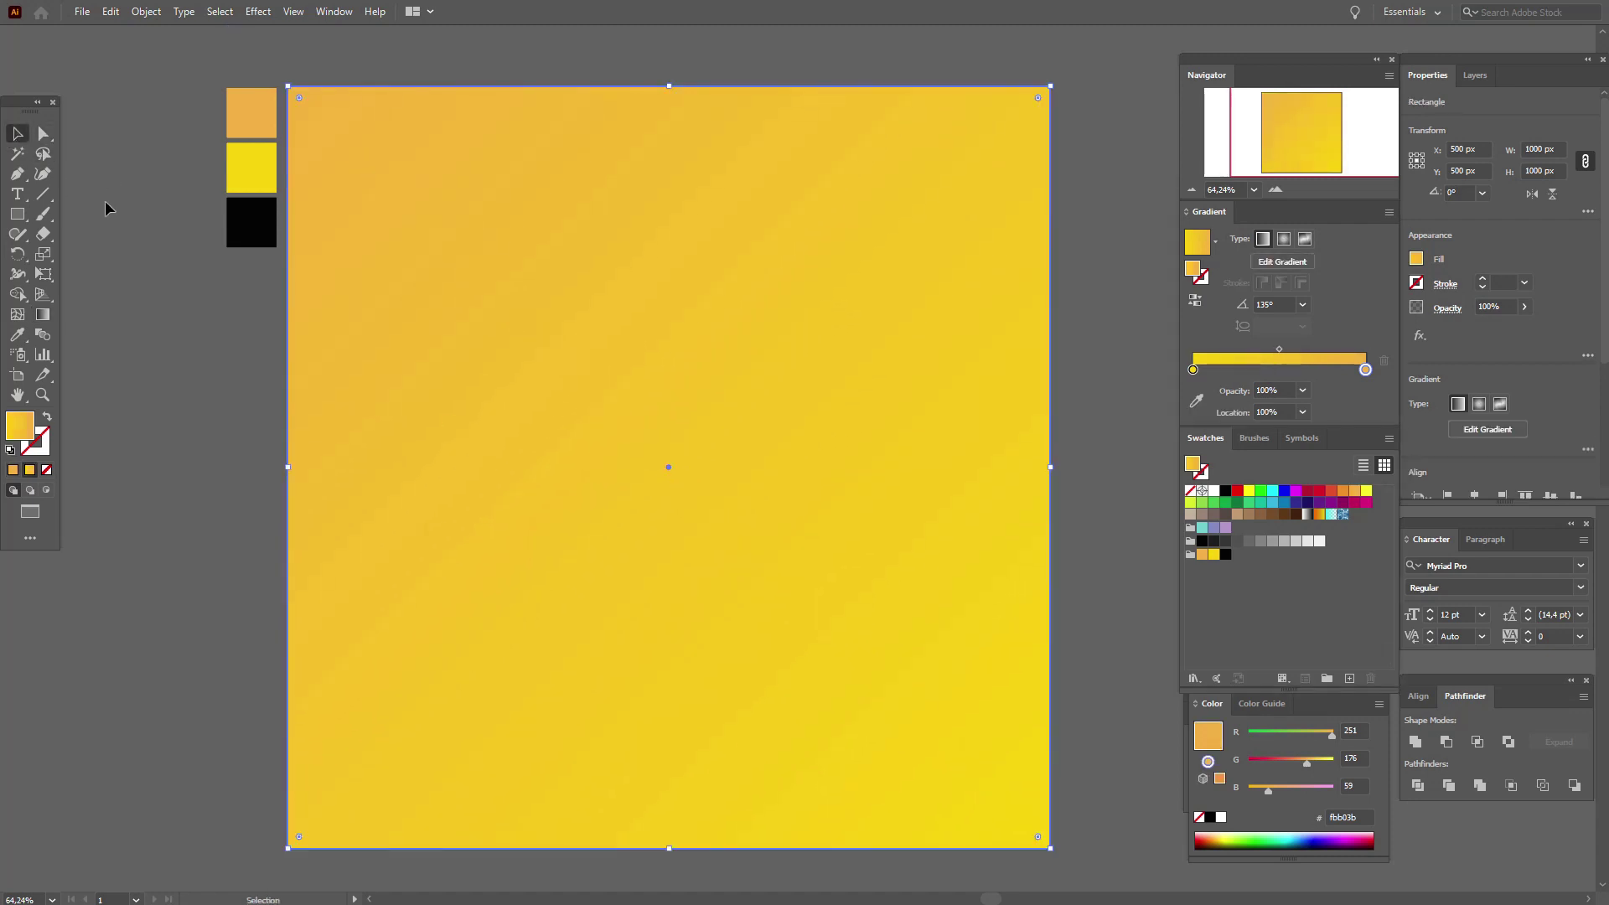
Step: Deselect the square and sample black from the black swatch with the Eyedropper
click(146, 217)
click(17, 333)
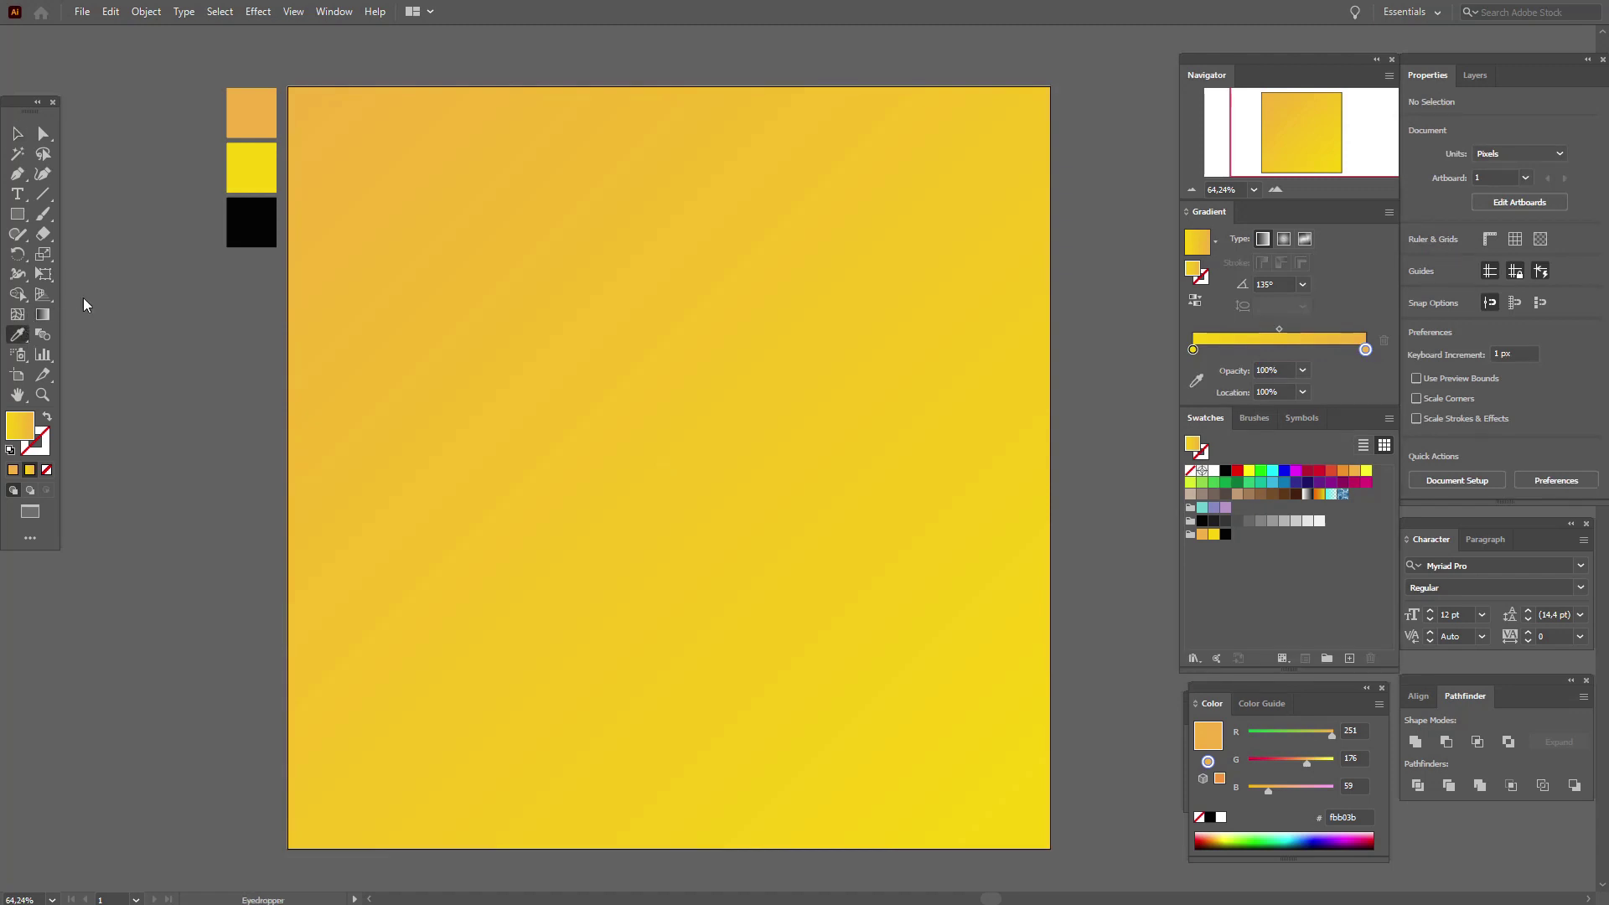
click(255, 221)
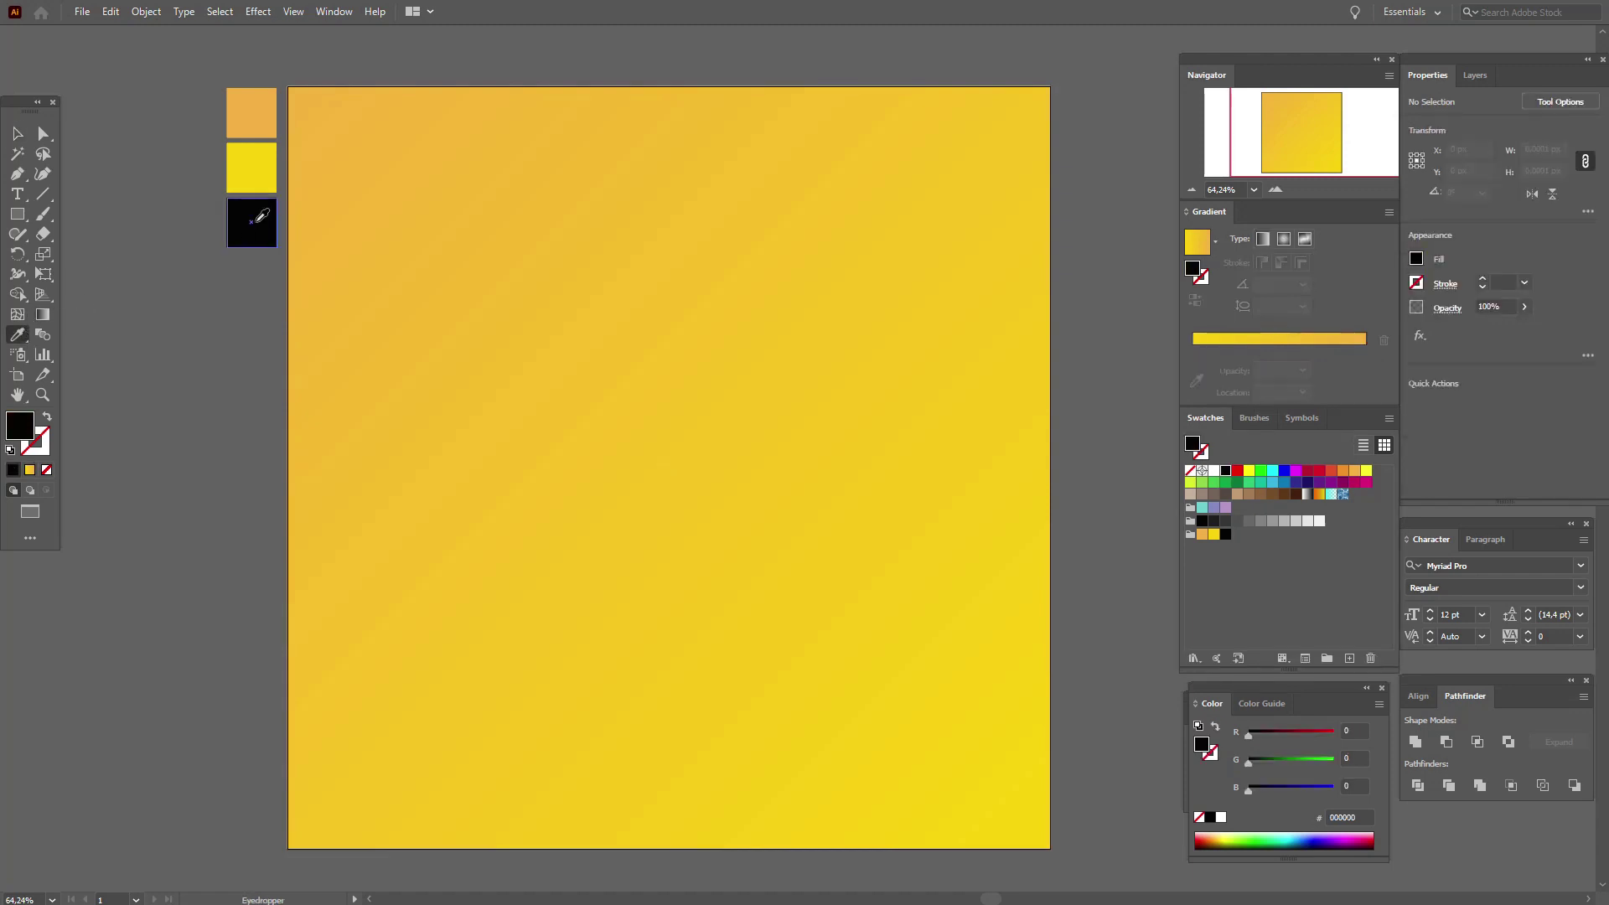
Step: Set Paintbrush fidelity to fully Smooth and make black the stroke with no fill
double_click(44, 215)
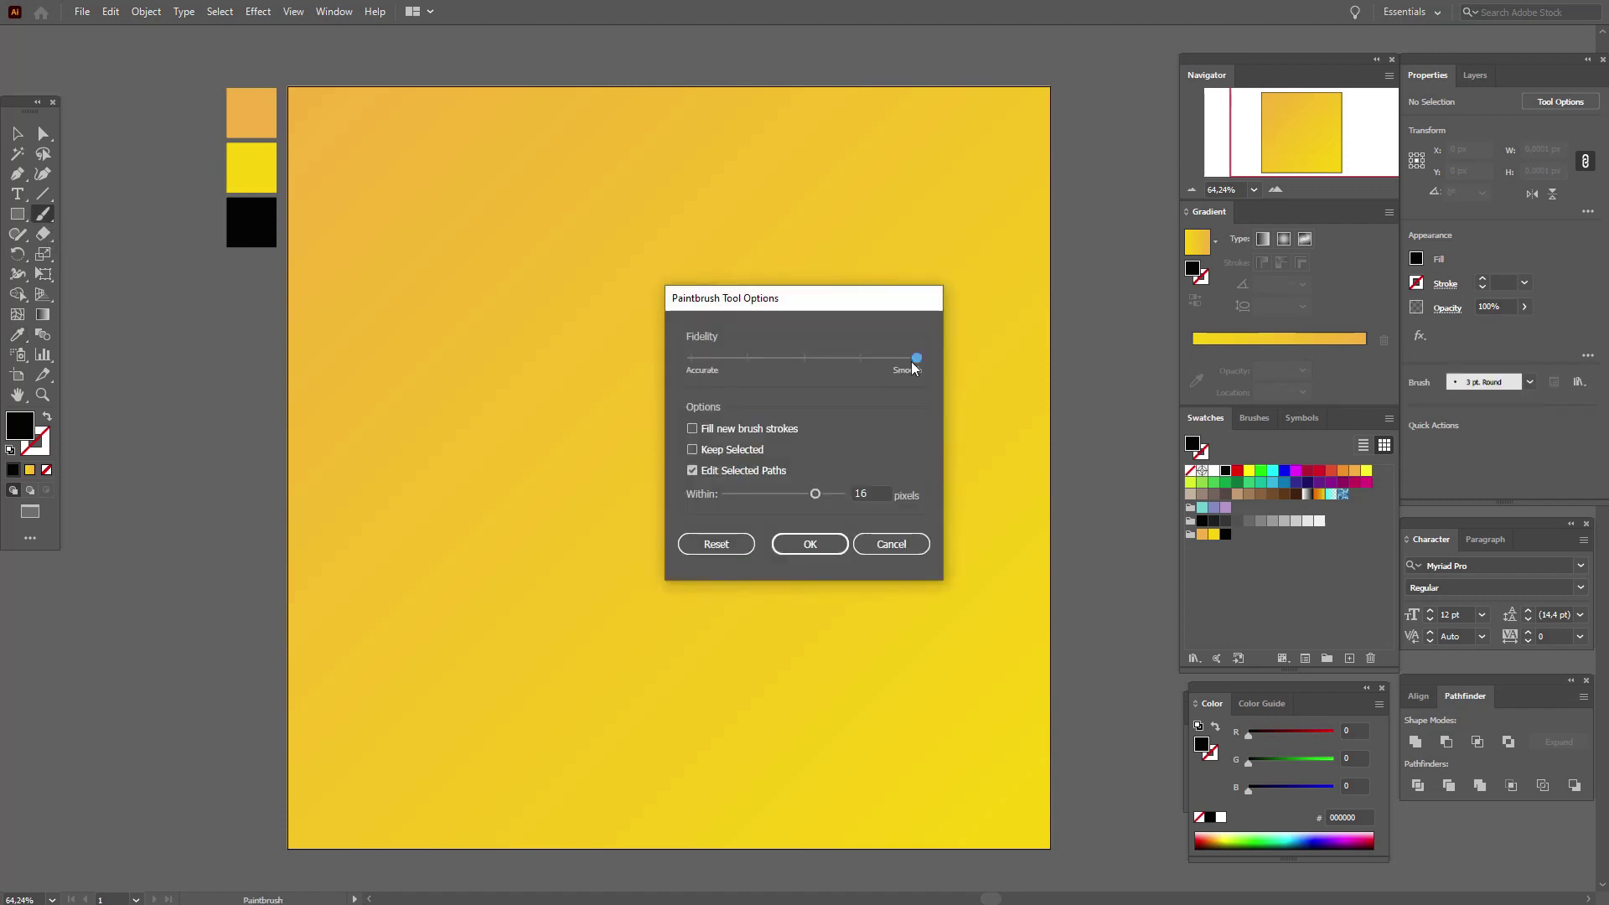
drag(918, 360, 820, 367)
drag(804, 361, 953, 374)
click(817, 543)
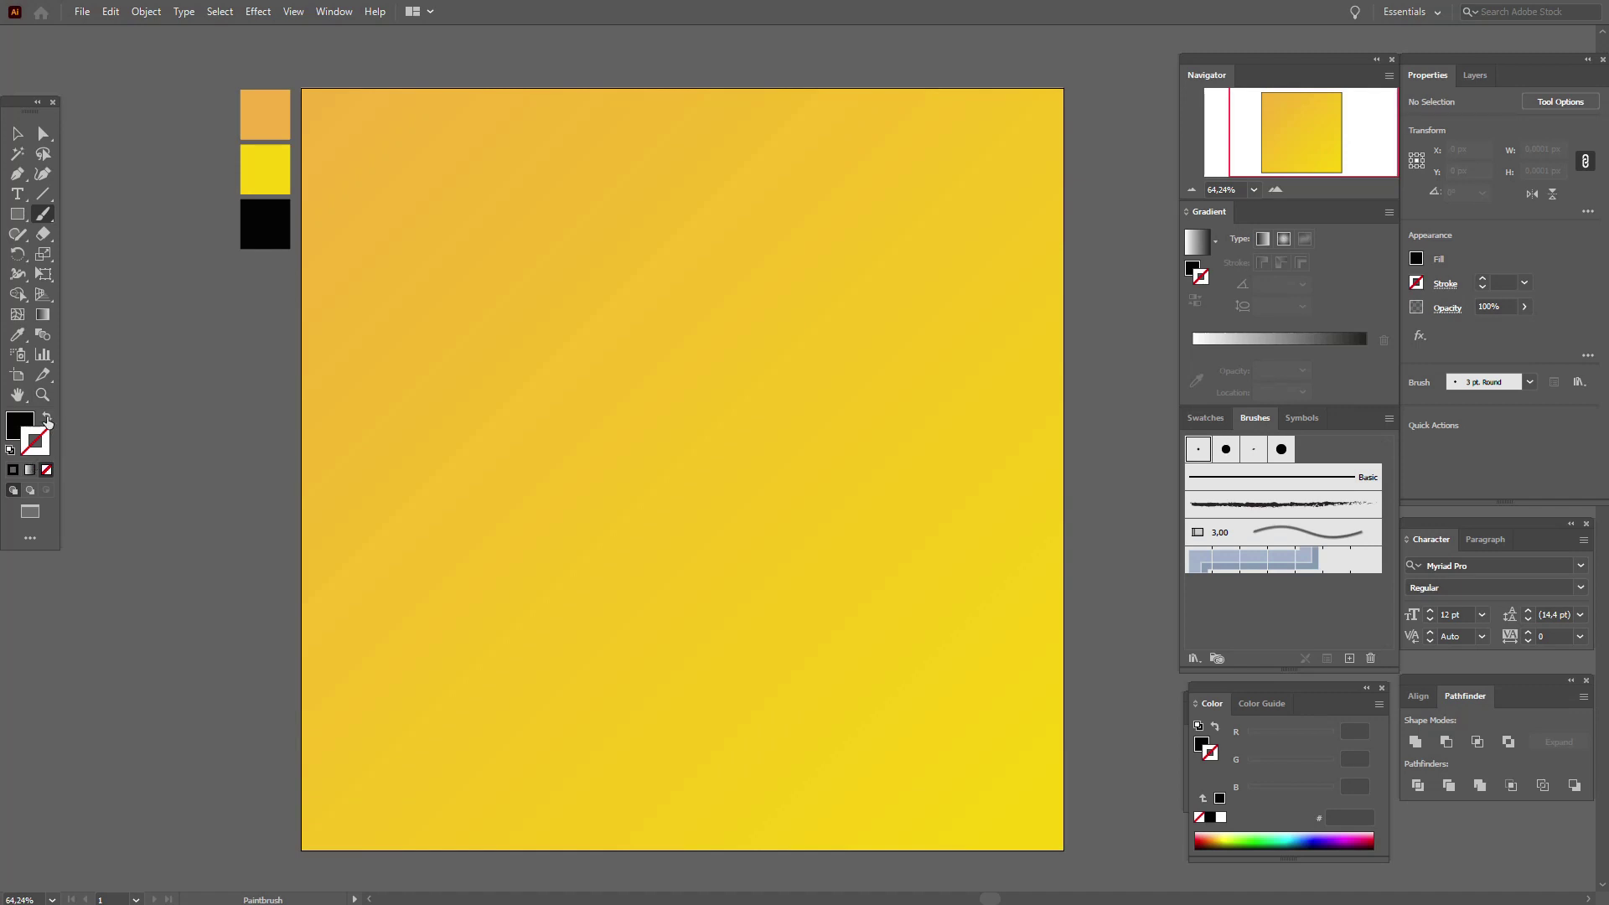
click(47, 419)
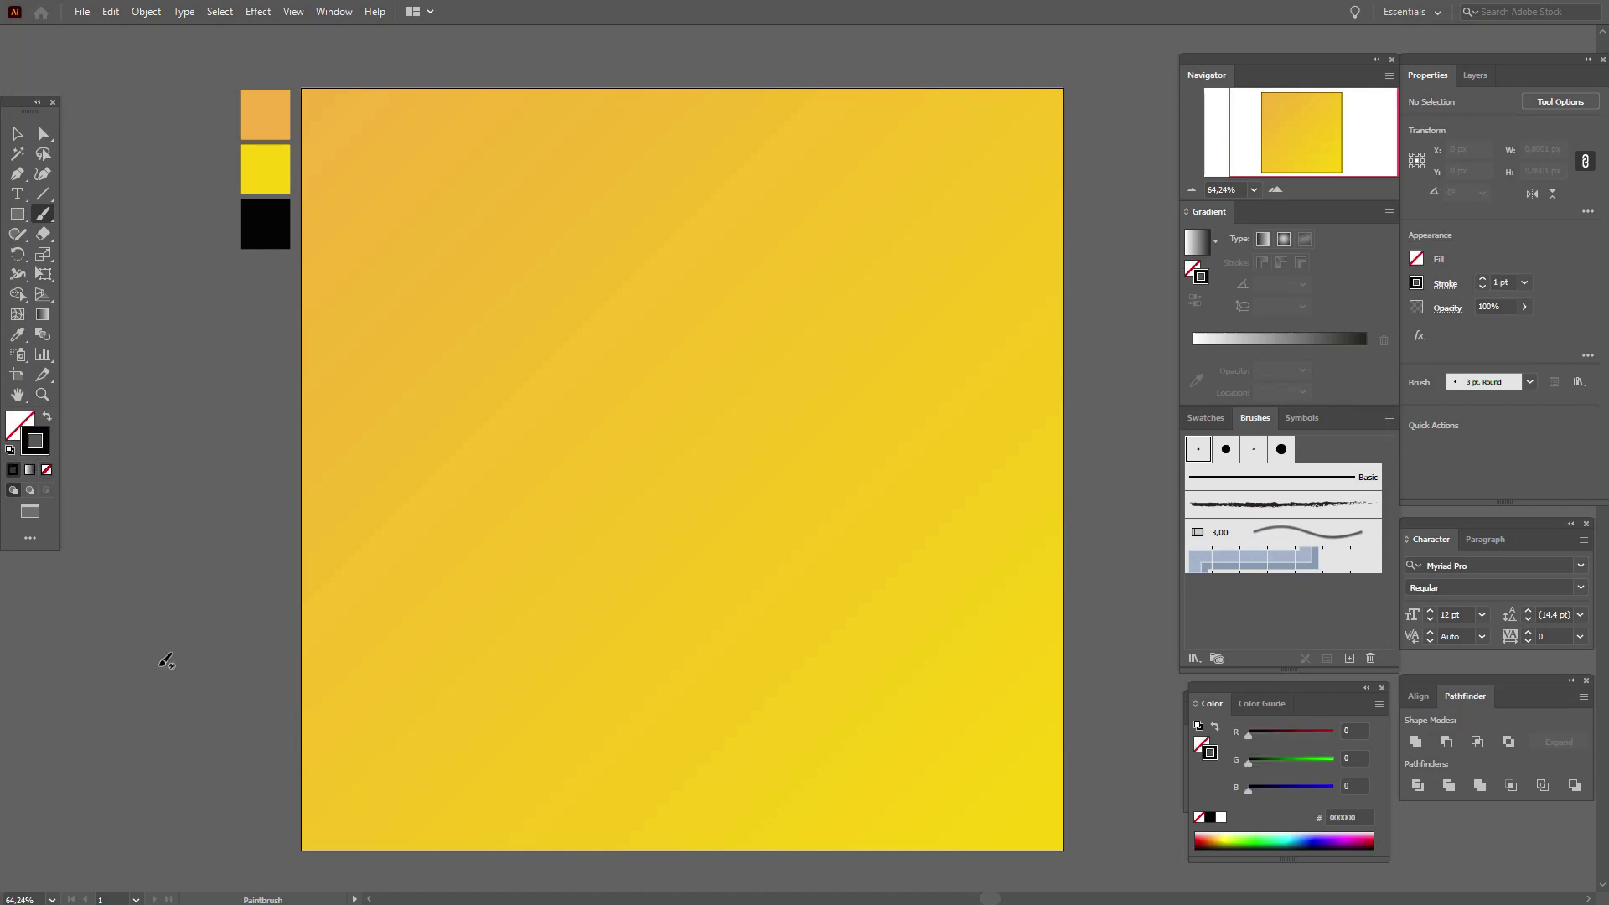
Step: Paint two crossing black wavy strokes across the gradient square
mouse_move(159, 667)
mouse_down()
mouse_move(198, 588)
mouse_move(243, 562)
mouse_move(330, 580)
mouse_move(425, 627)
mouse_move(500, 638)
mouse_move(575, 617)
mouse_move(626, 587)
mouse_move(676, 427)
mouse_move(712, 391)
mouse_move(795, 379)
mouse_move(962, 421)
mouse_move(1046, 420)
mouse_move(1107, 391)
mouse_move(1180, 243)
mouse_up()
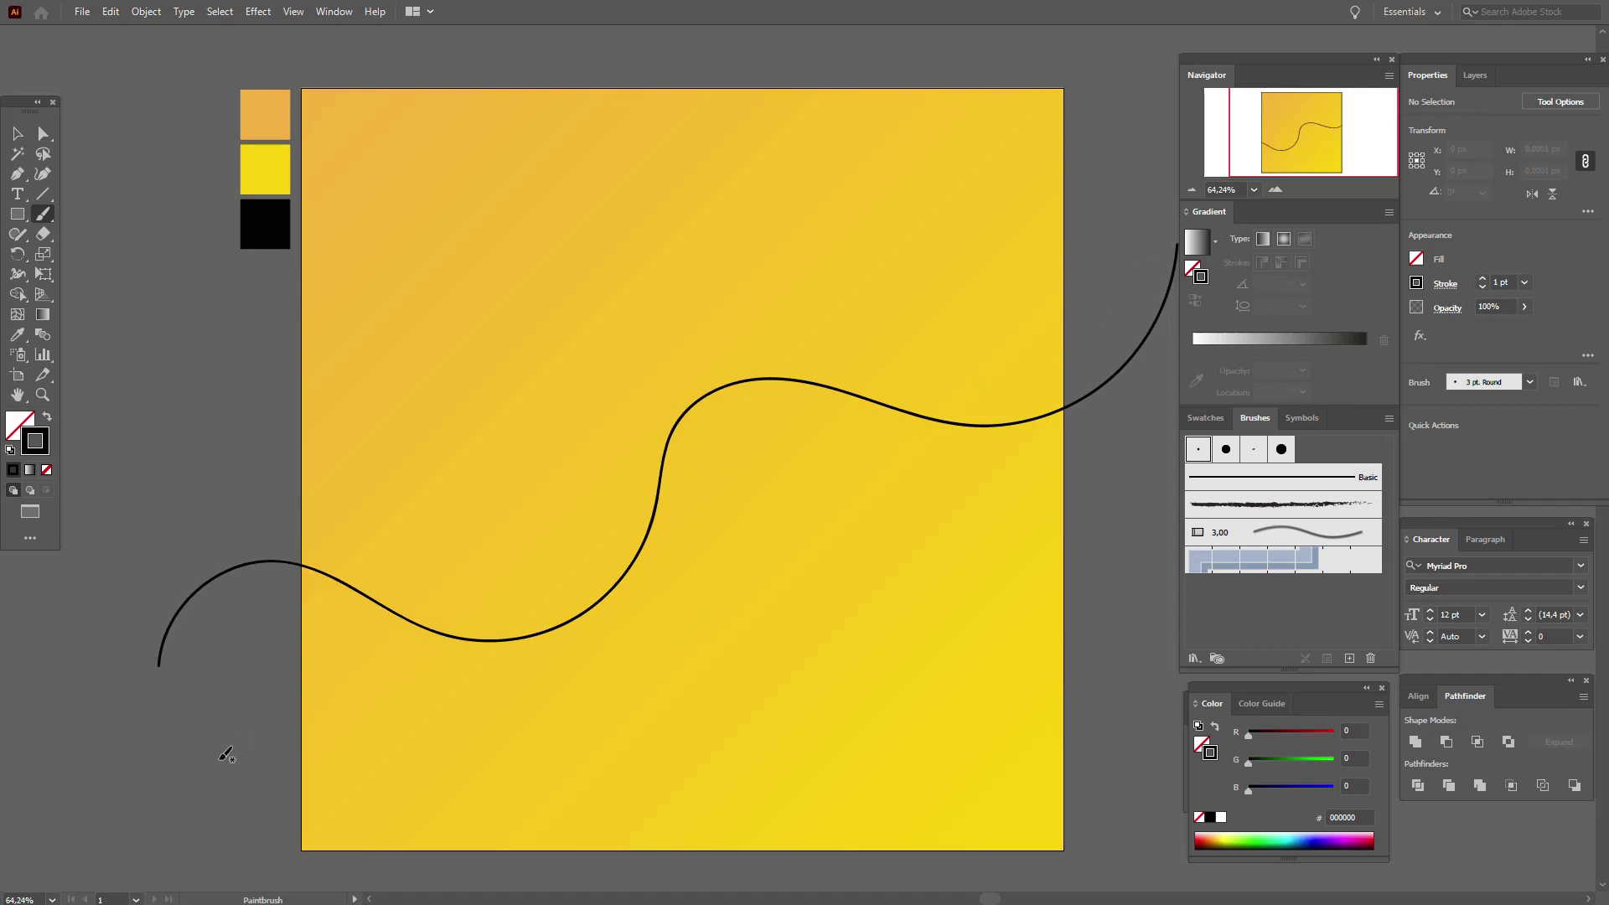
mouse_move(218, 797)
mouse_down()
mouse_move(314, 692)
mouse_move(354, 462)
mouse_move(399, 363)
mouse_move(427, 346)
mouse_move(495, 349)
mouse_move(547, 379)
mouse_move(698, 613)
mouse_move(781, 619)
mouse_move(865, 546)
mouse_move(879, 468)
mouse_move(860, 326)
mouse_move(876, 281)
mouse_move(964, 221)
mouse_move(1134, 163)
mouse_up()
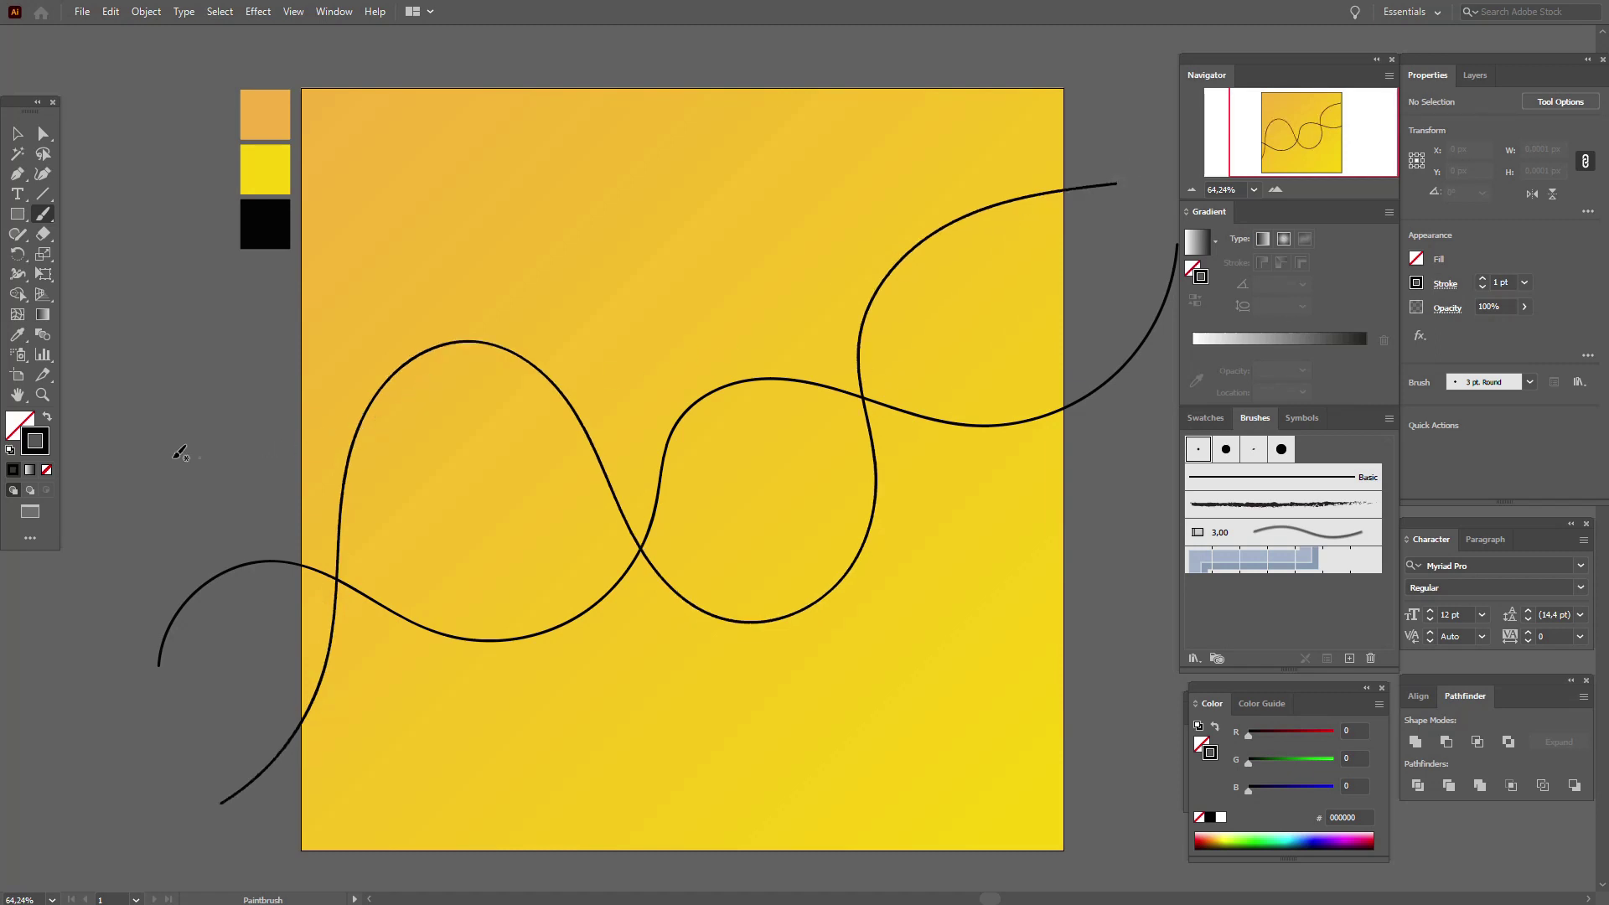
click(49, 340)
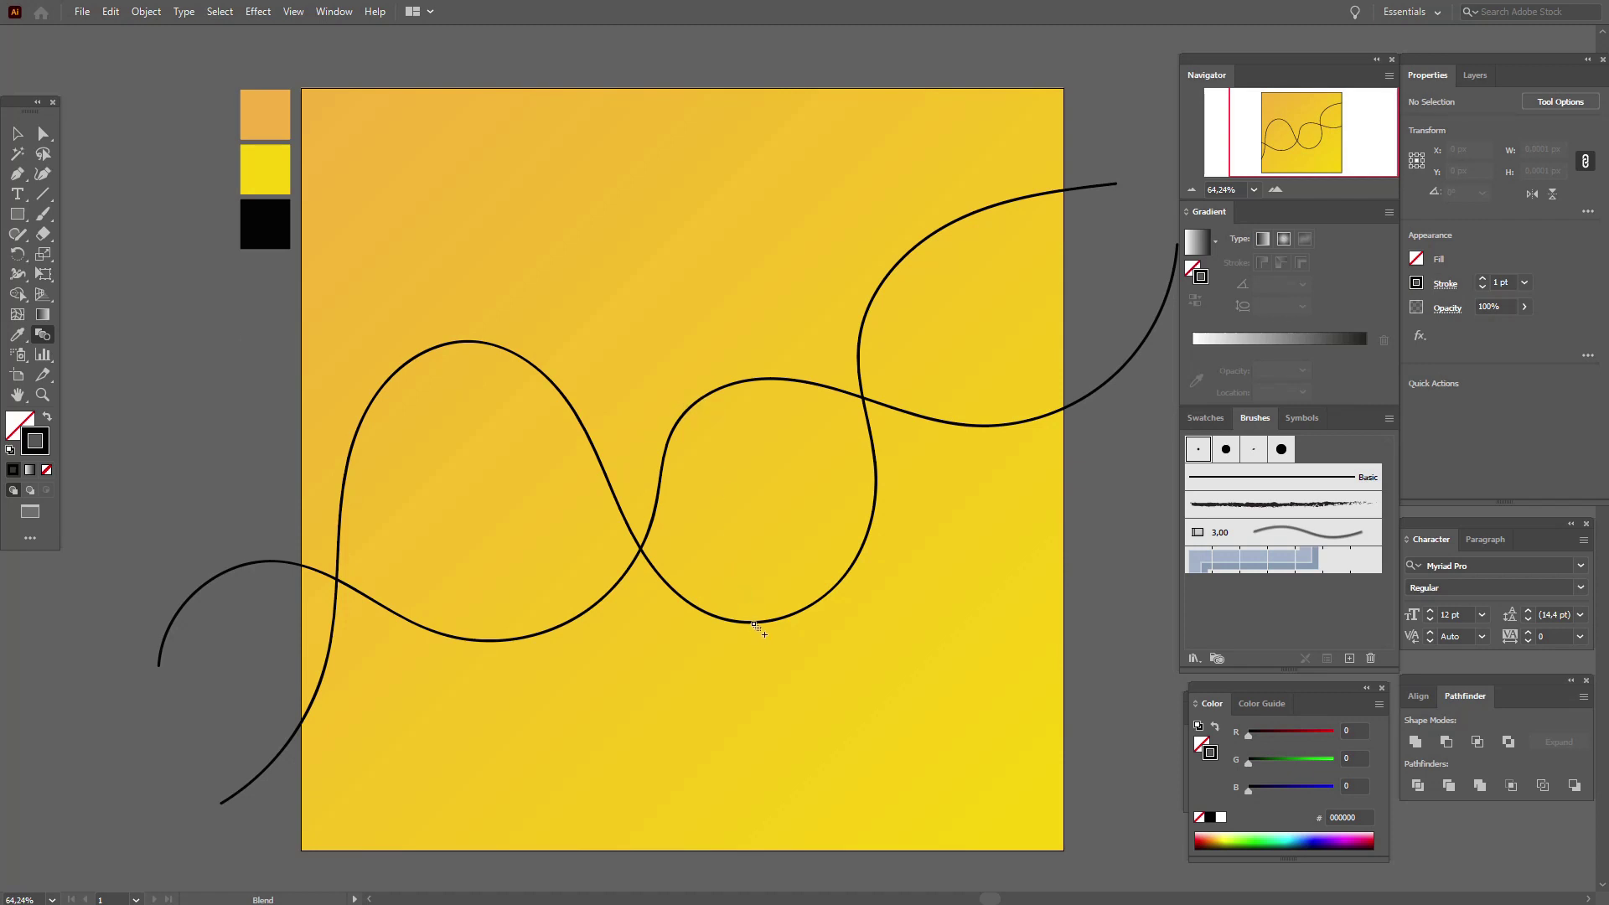
Step: Blend the two wavy strokes using 20 specified steps
click(757, 626)
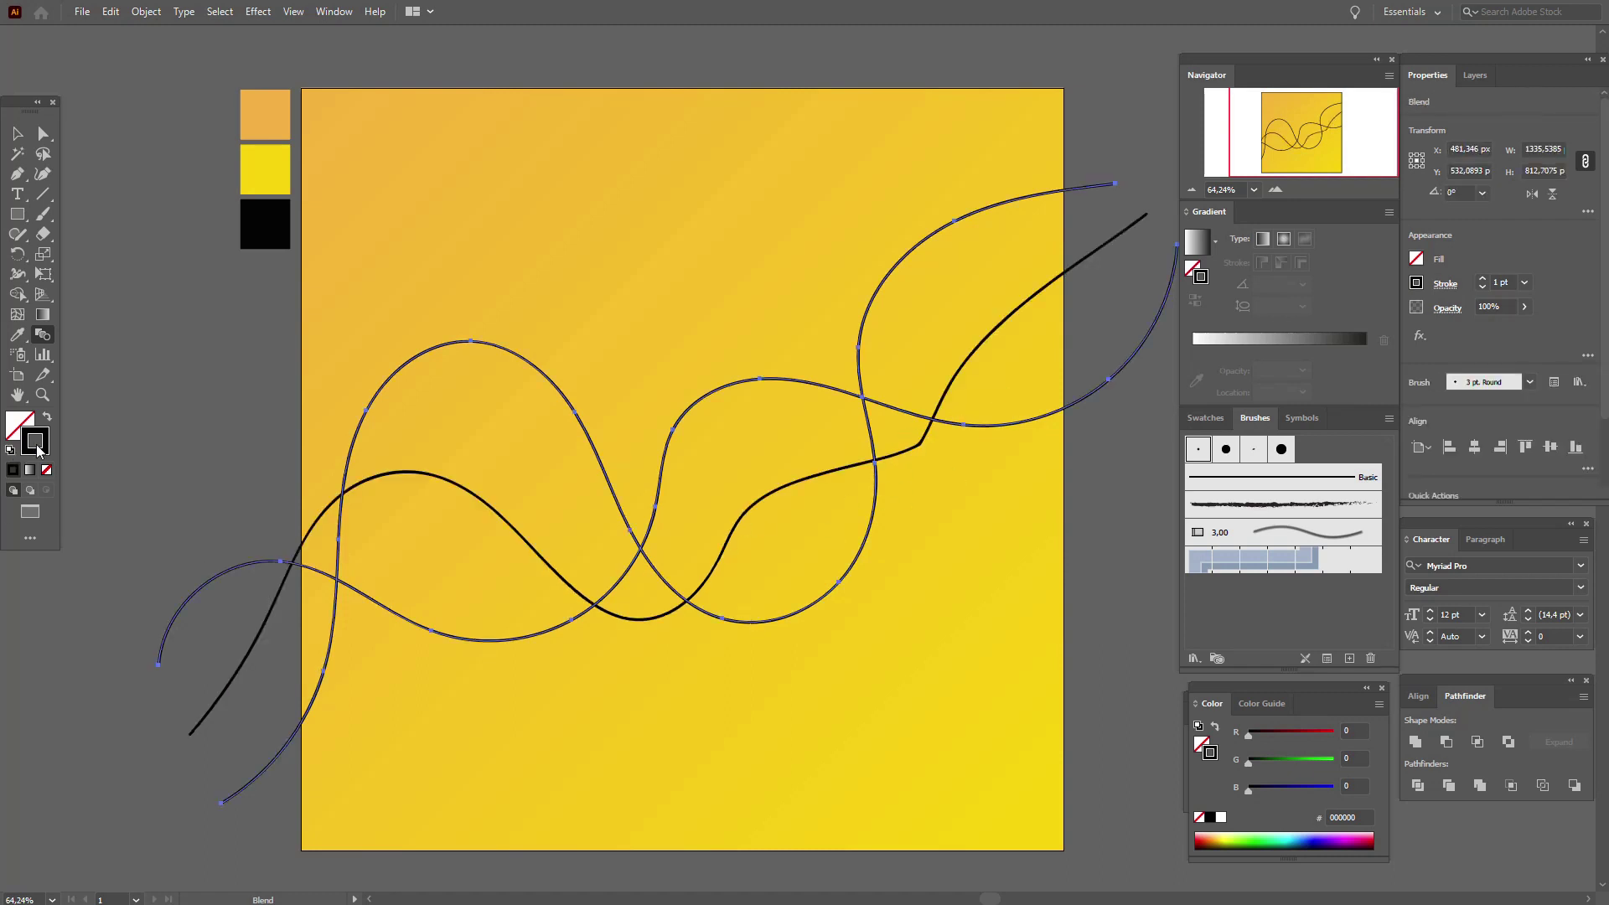
double_click(40, 340)
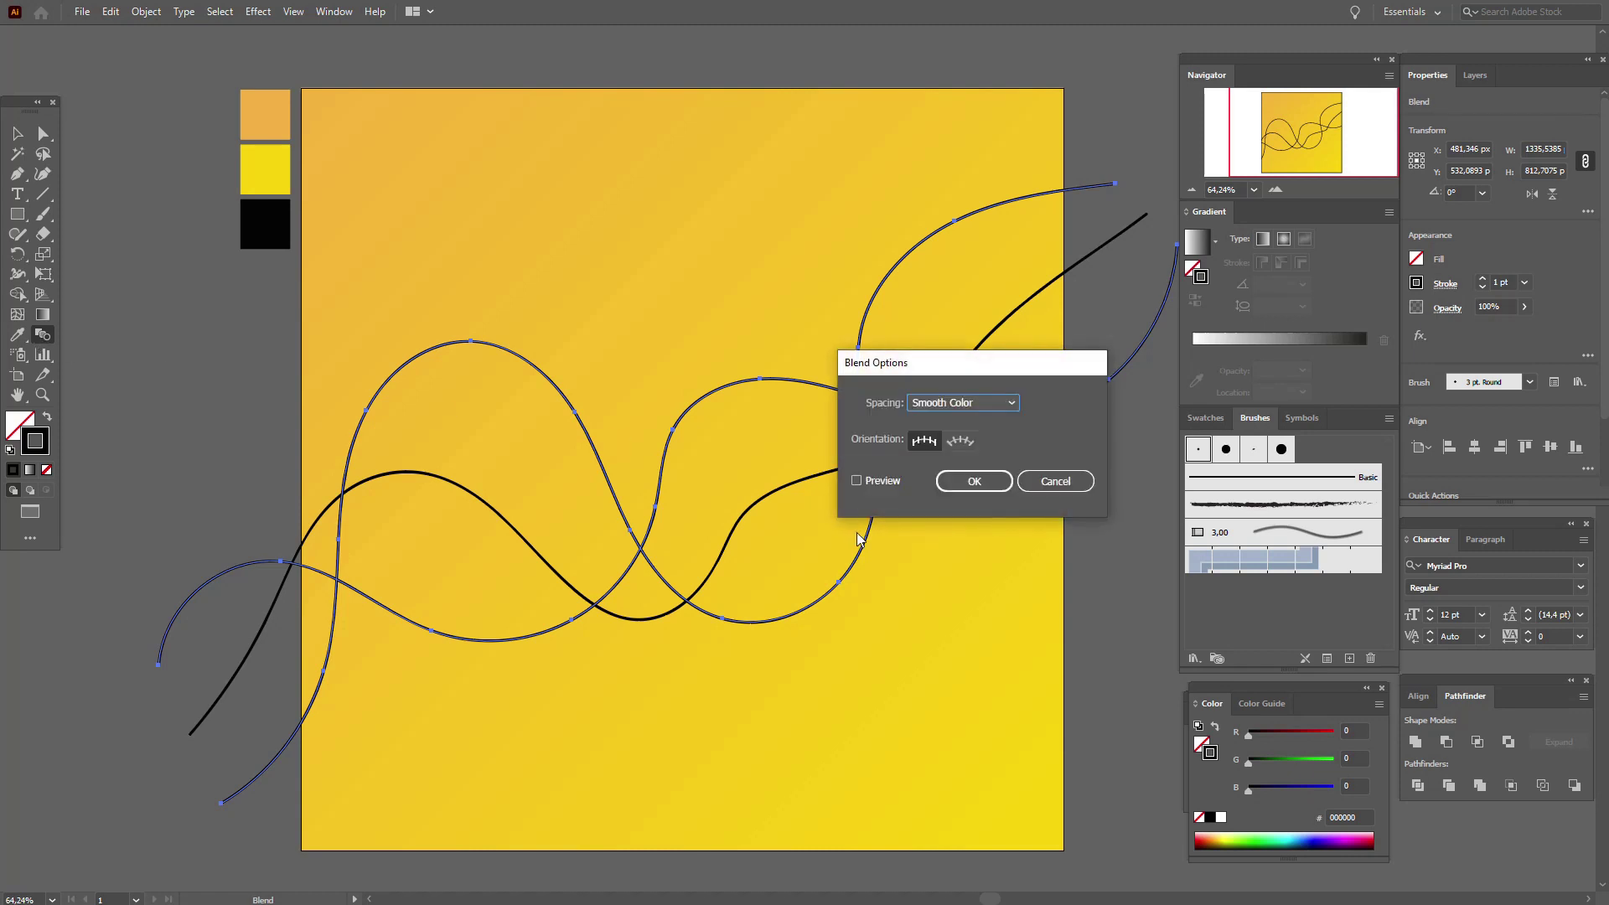
click(1009, 404)
click(959, 440)
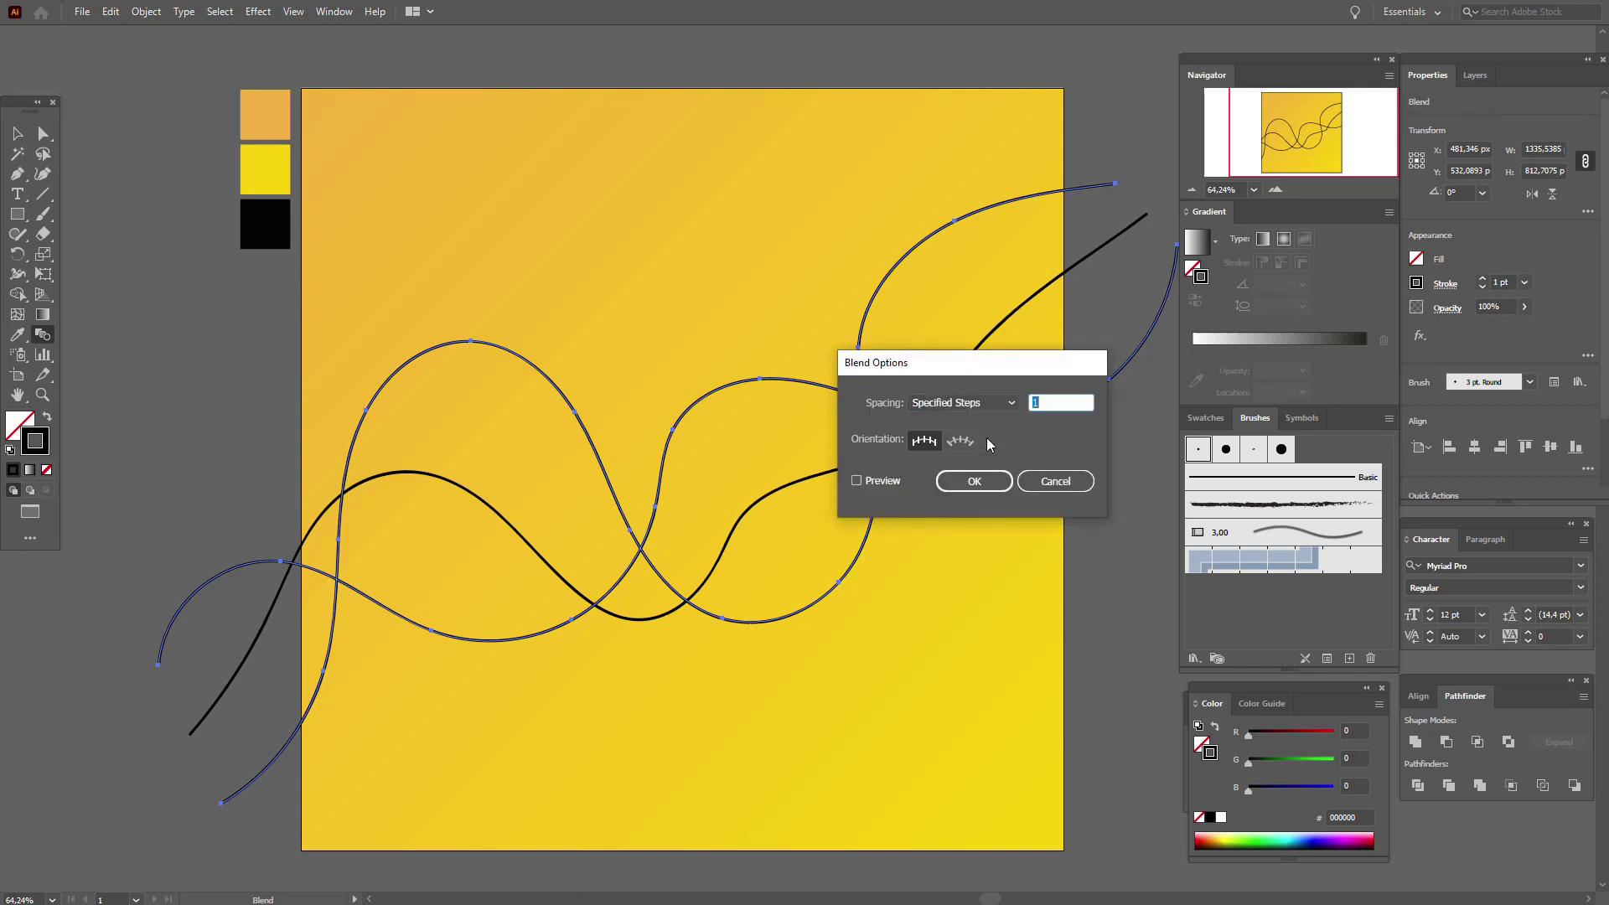
text(20)
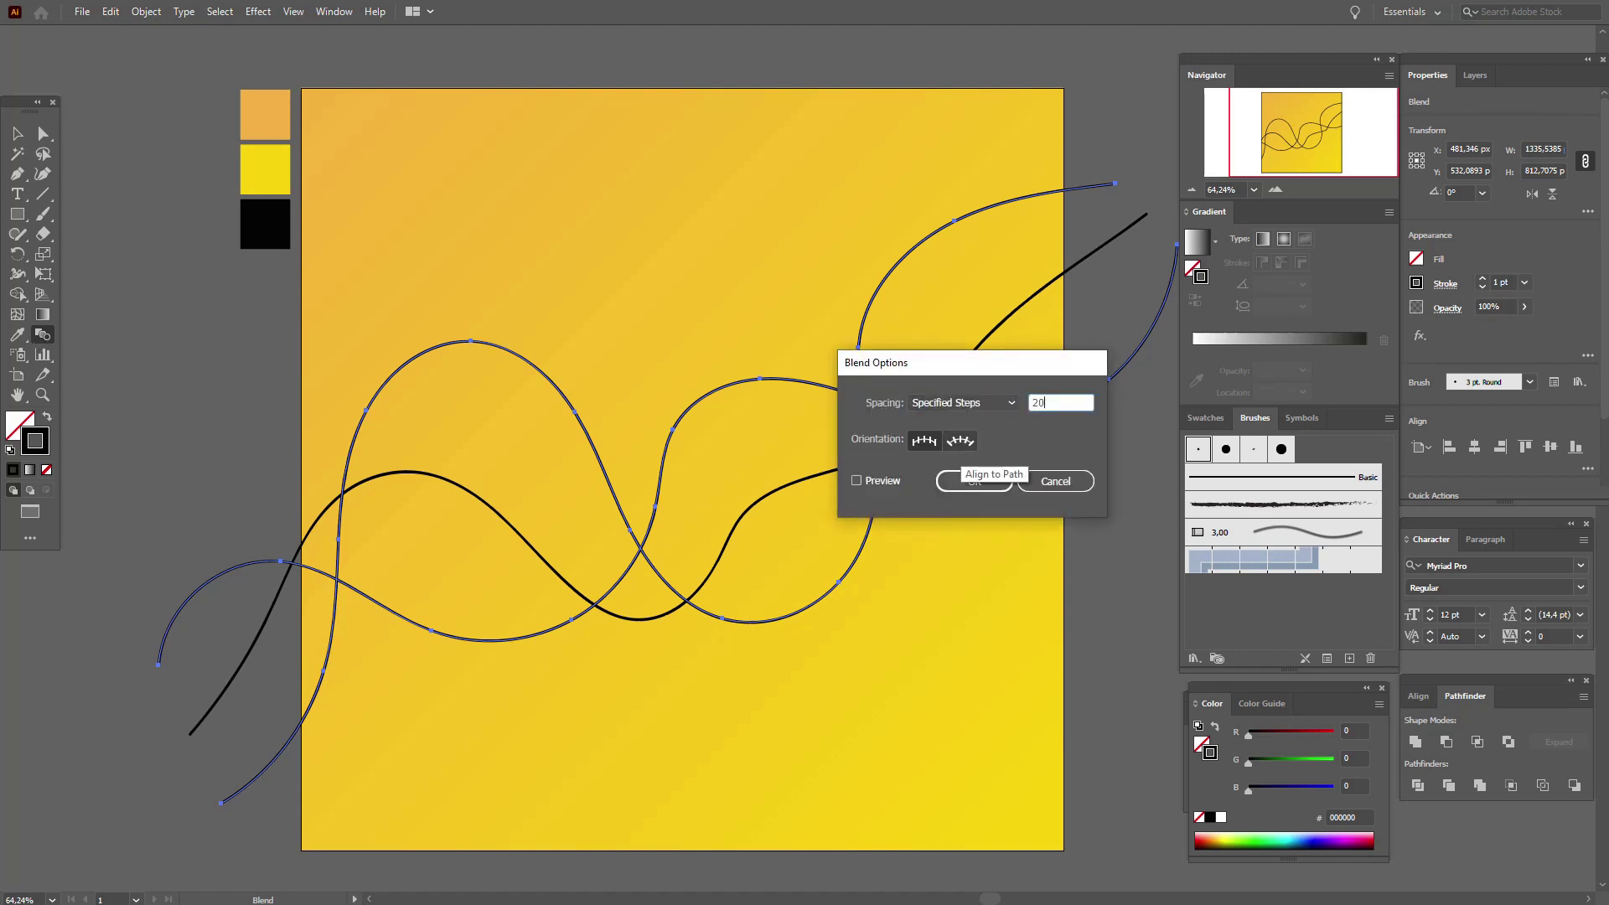
click(895, 484)
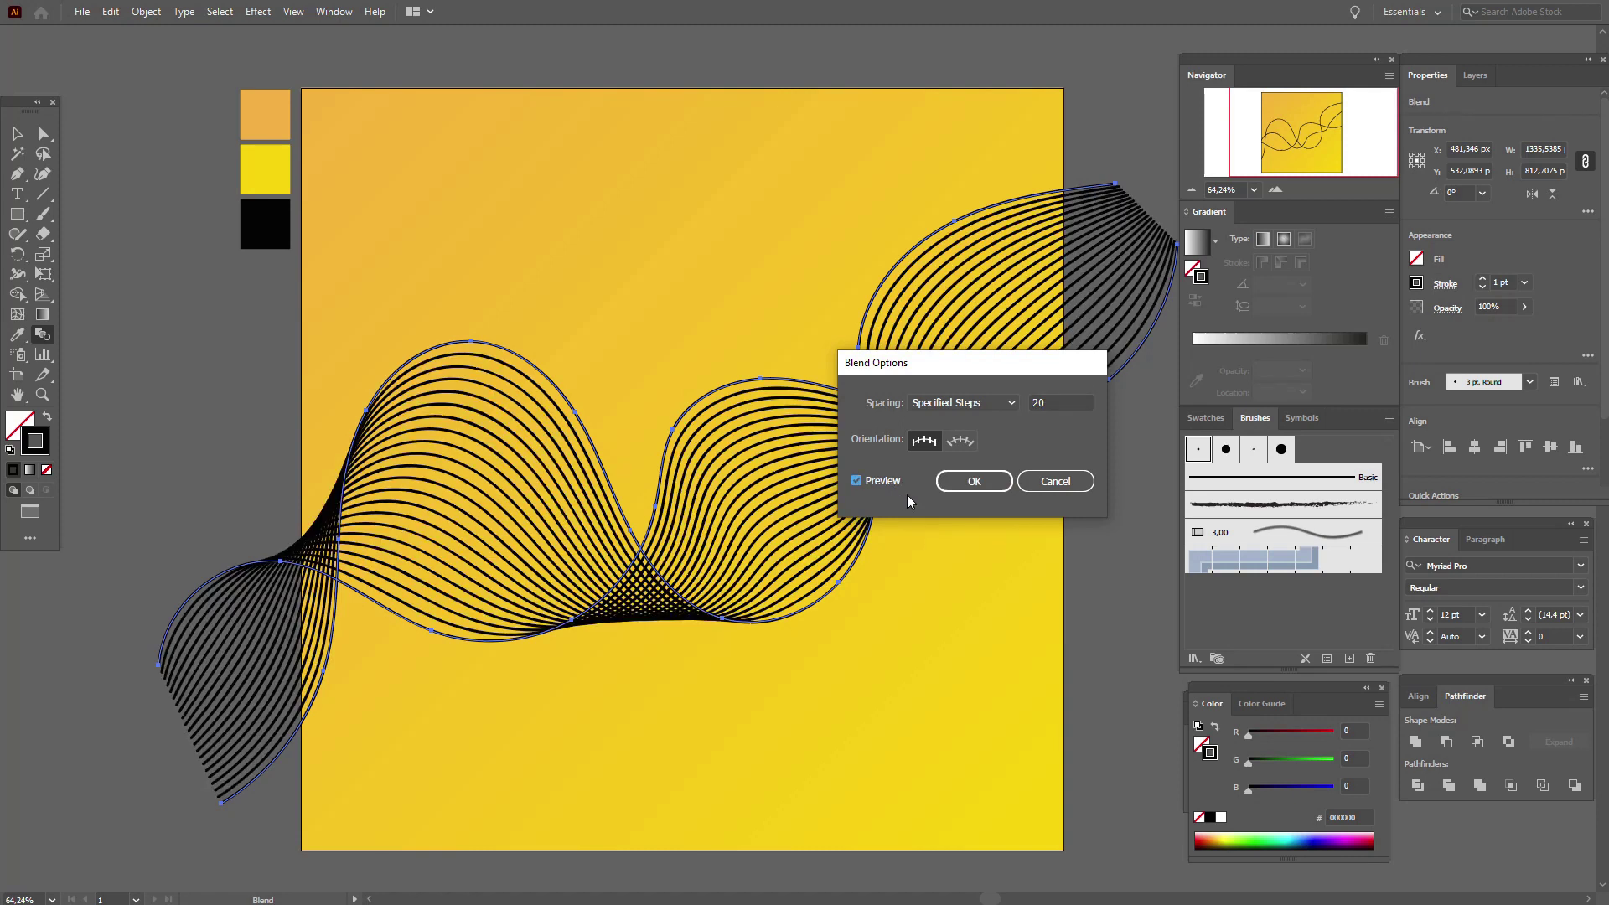
click(974, 481)
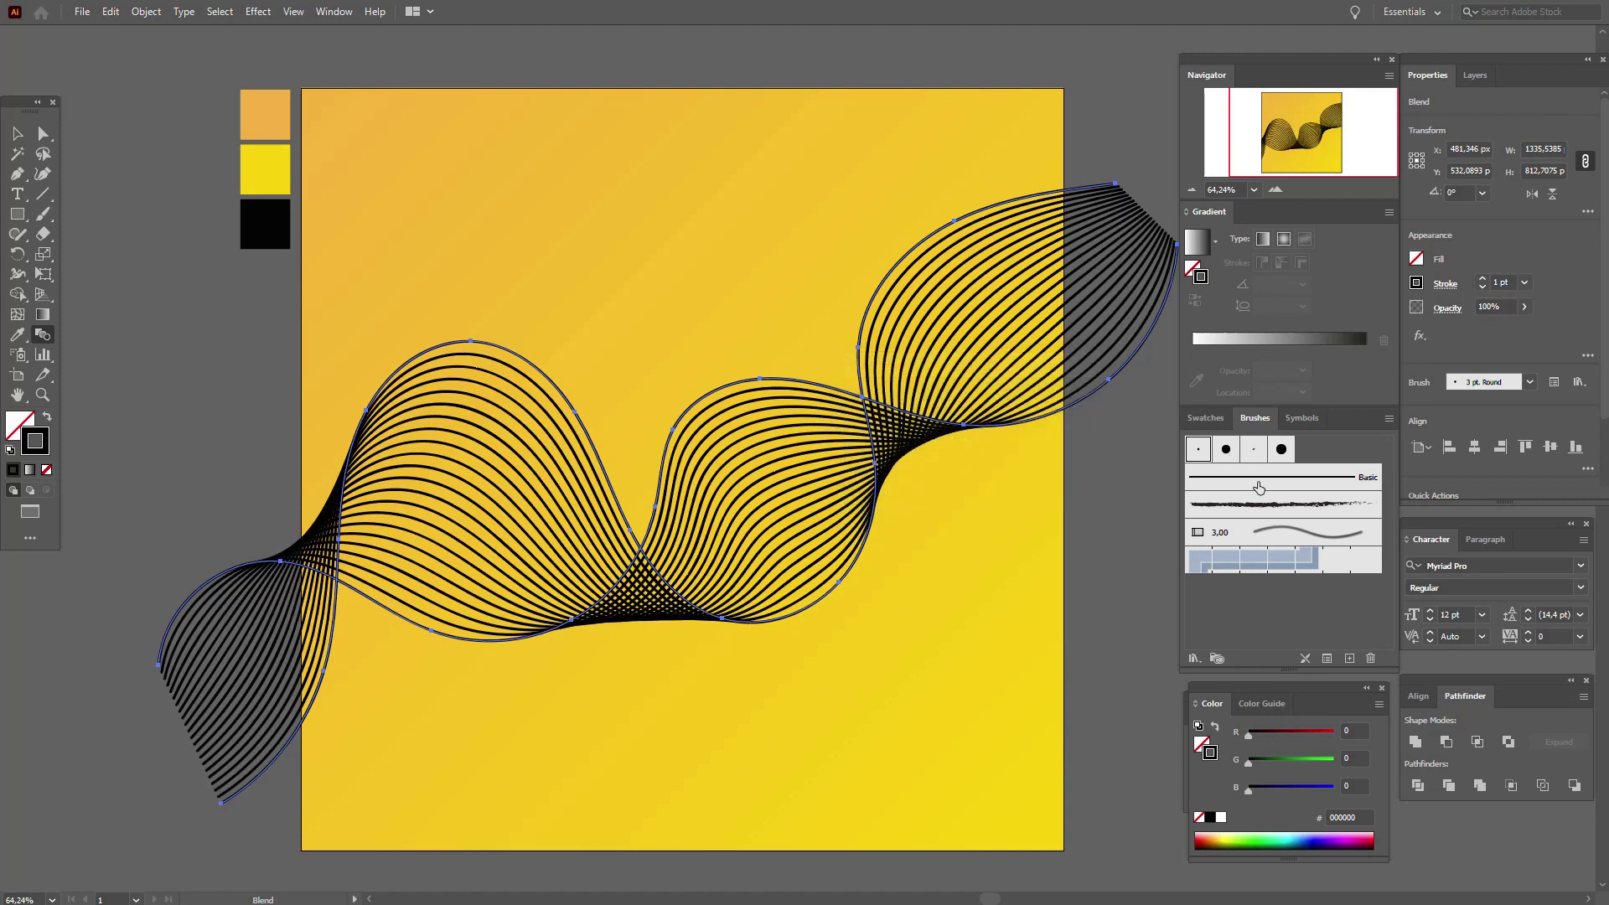
Step: Apply the Basic brush to the blend, then deselect it
click(1263, 486)
key(v)
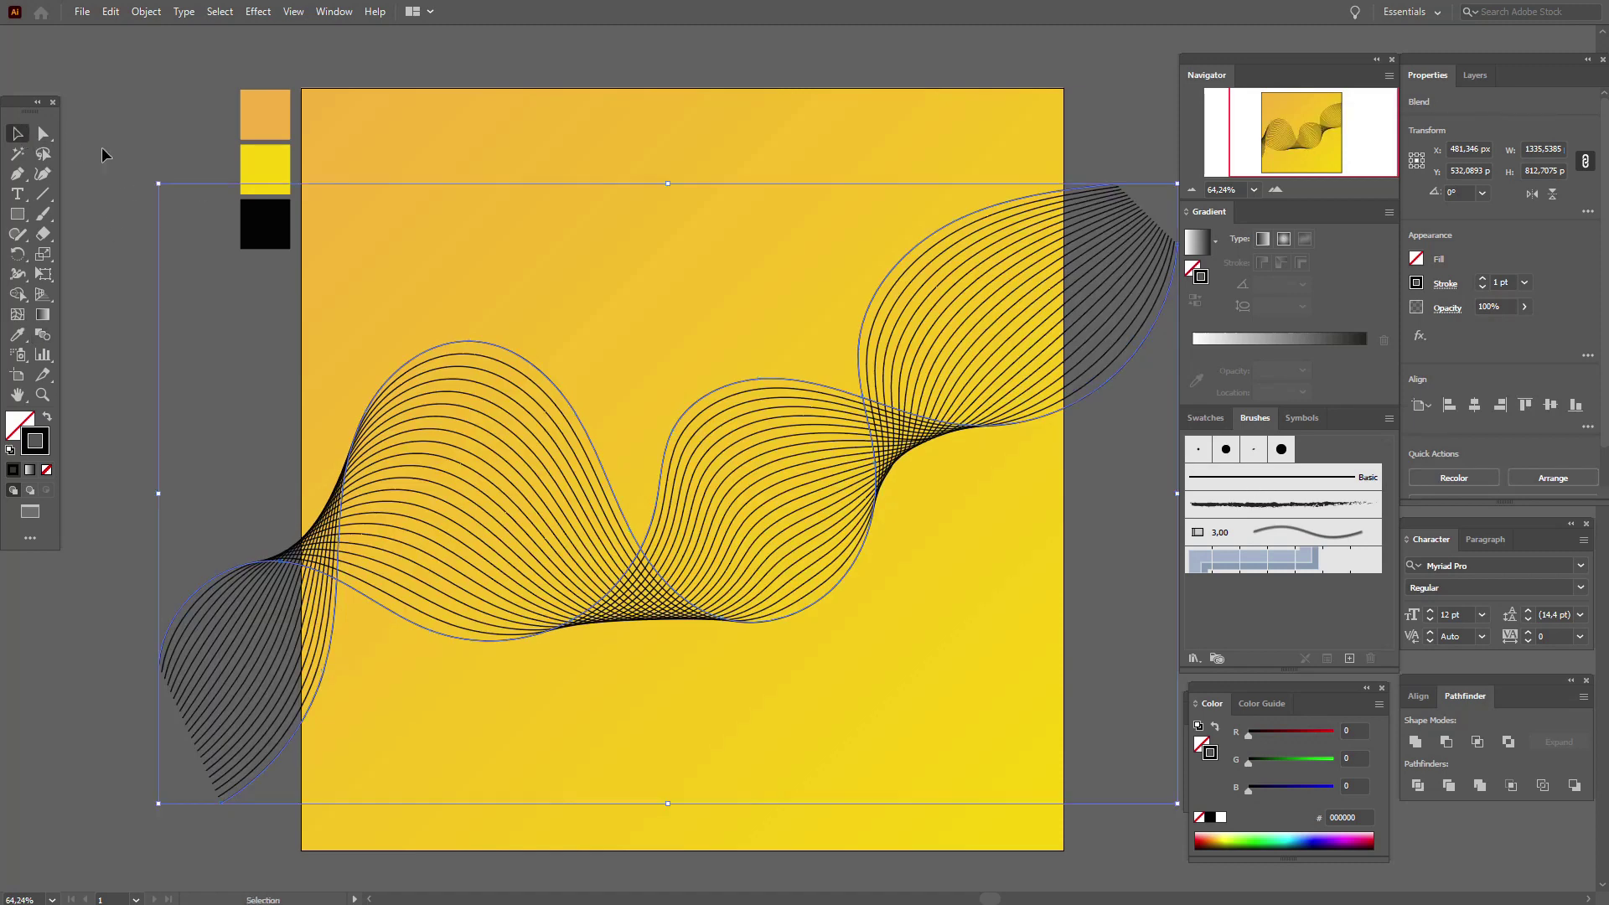
click(123, 153)
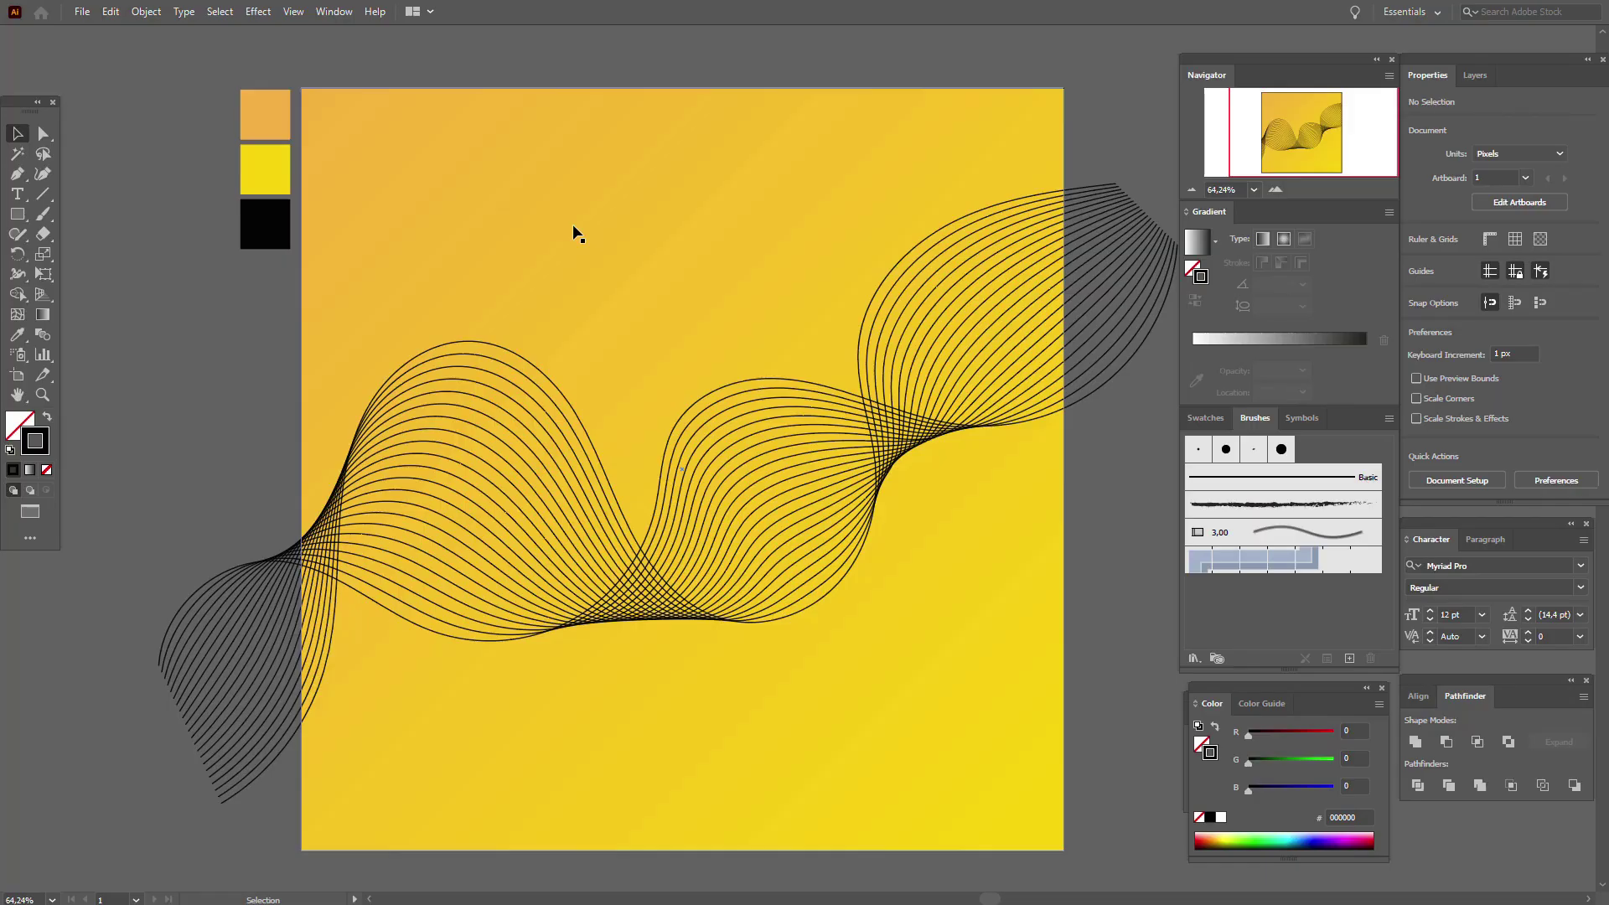
click(573, 227)
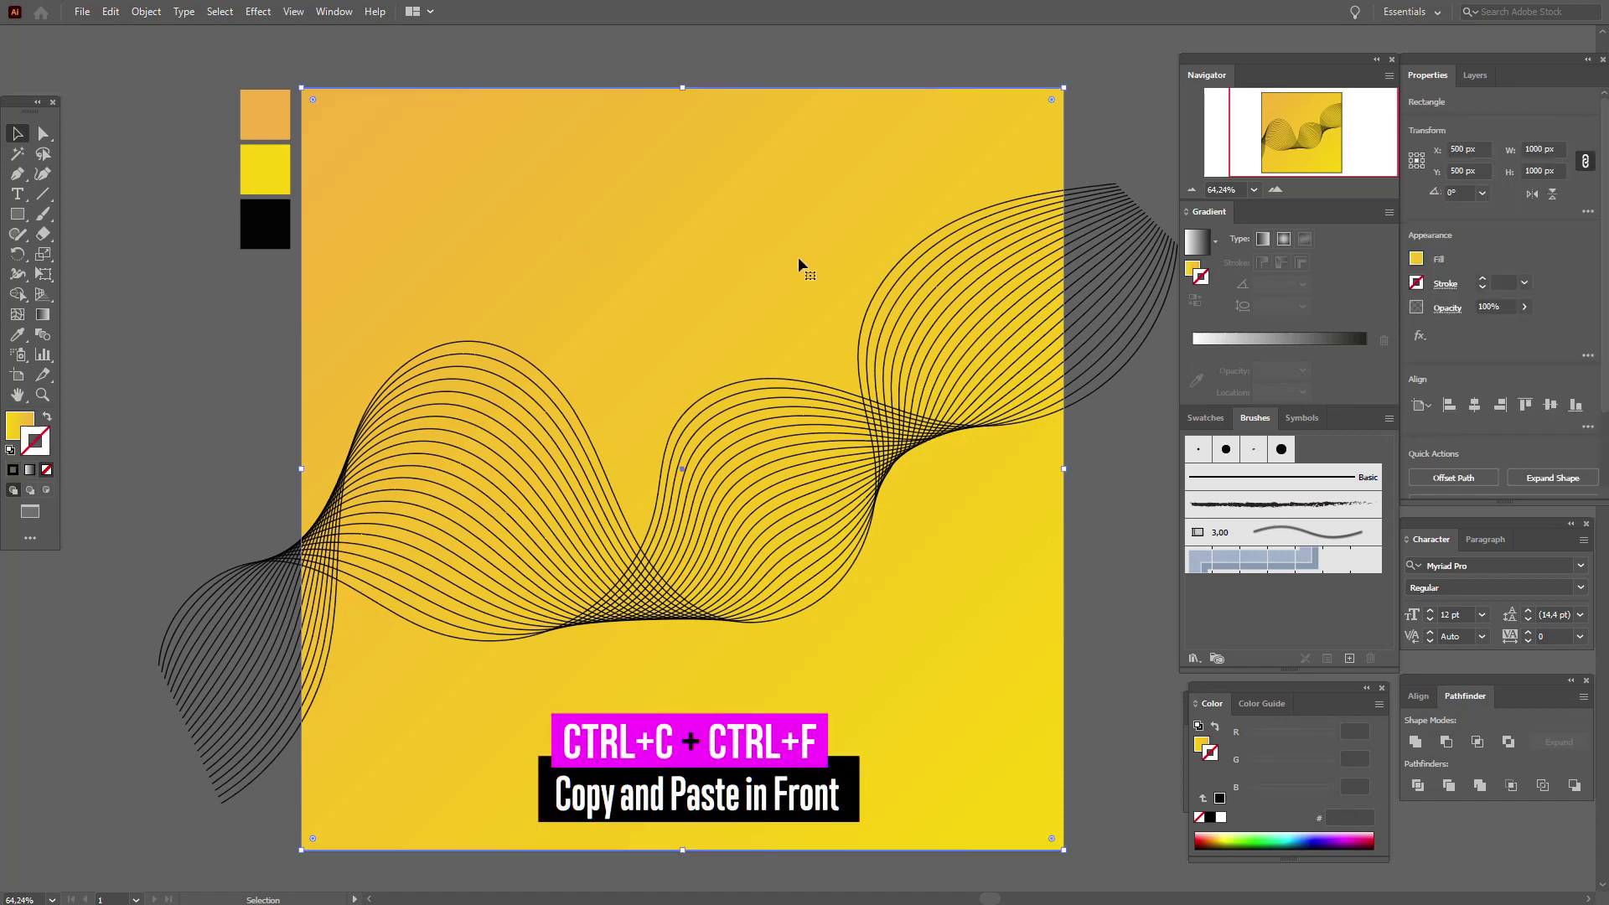
key(ctrl+c)
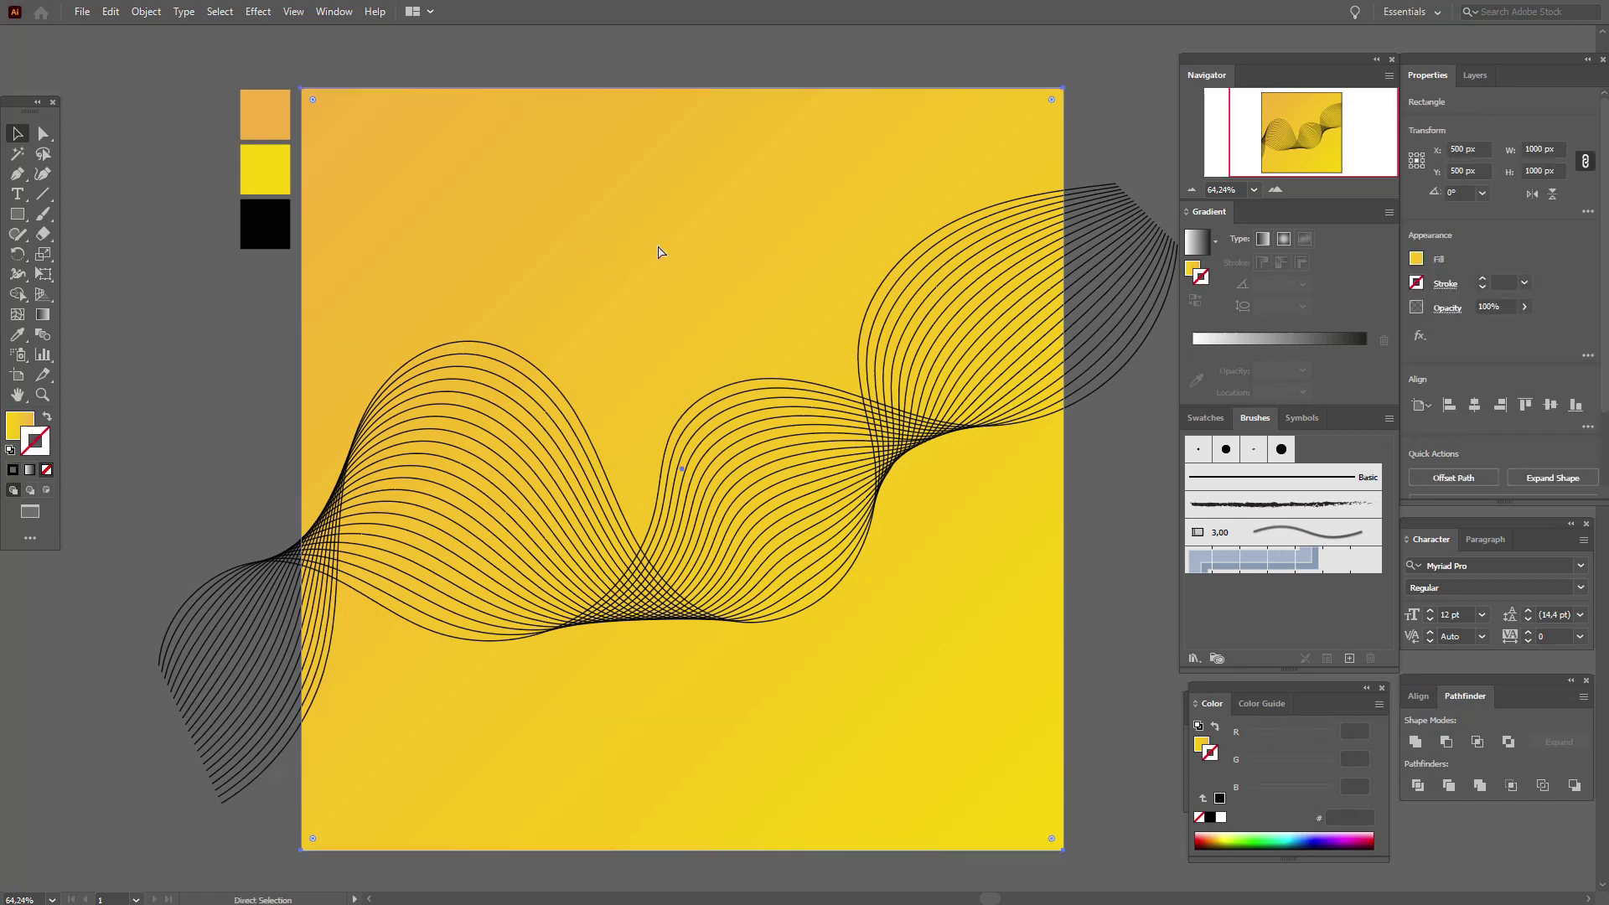
key(ctrl+f)
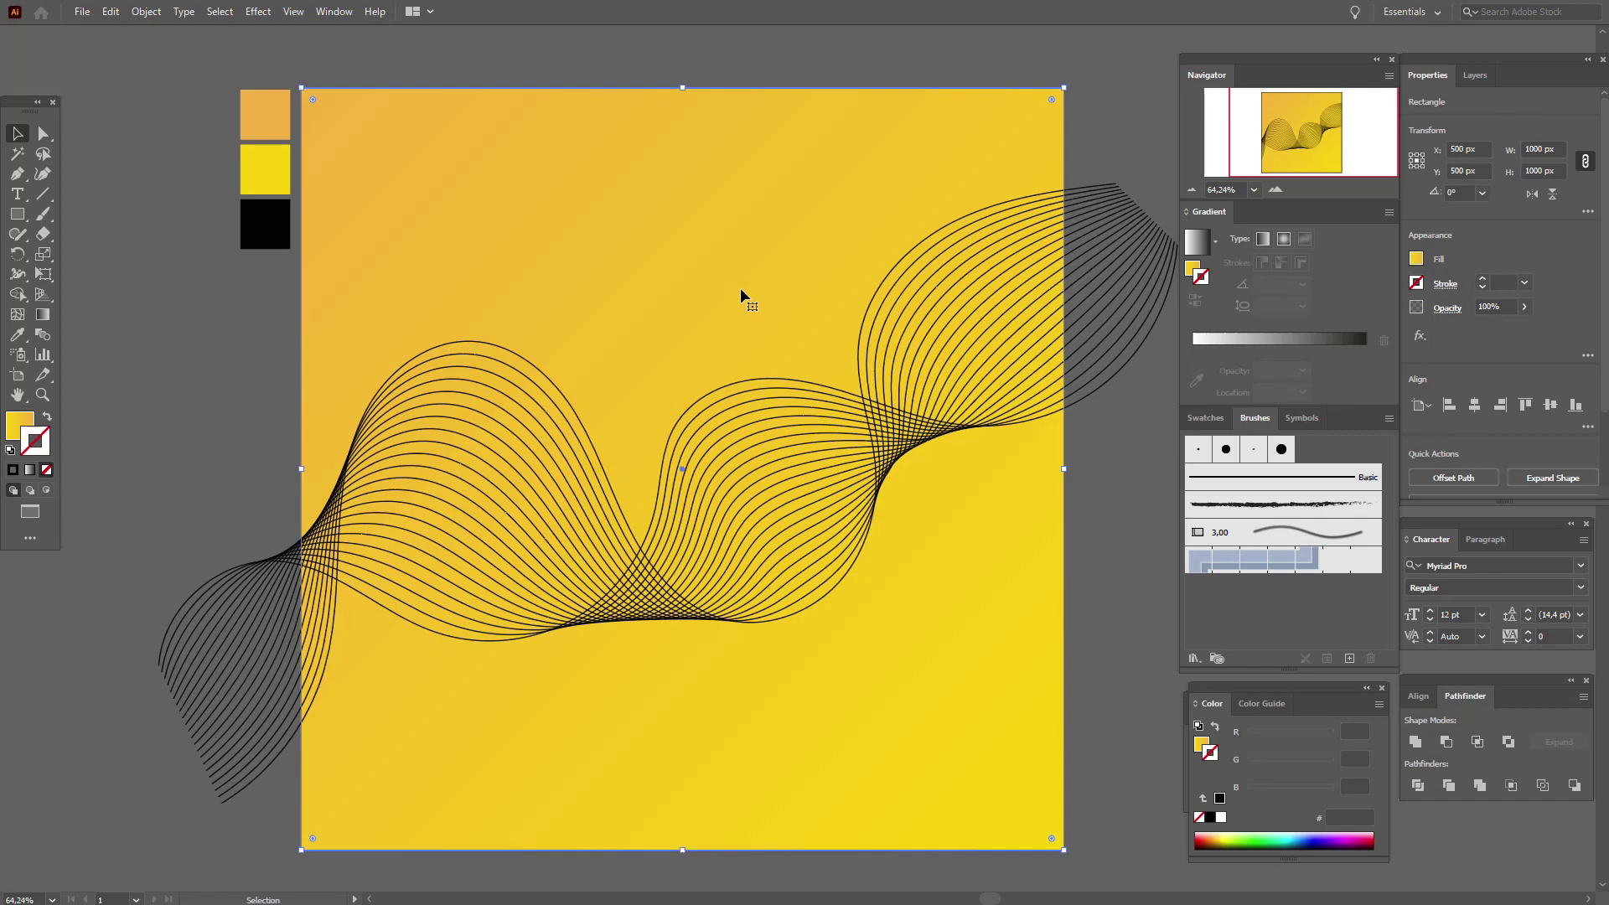
right_click(741, 295)
mouse_move(872, 571)
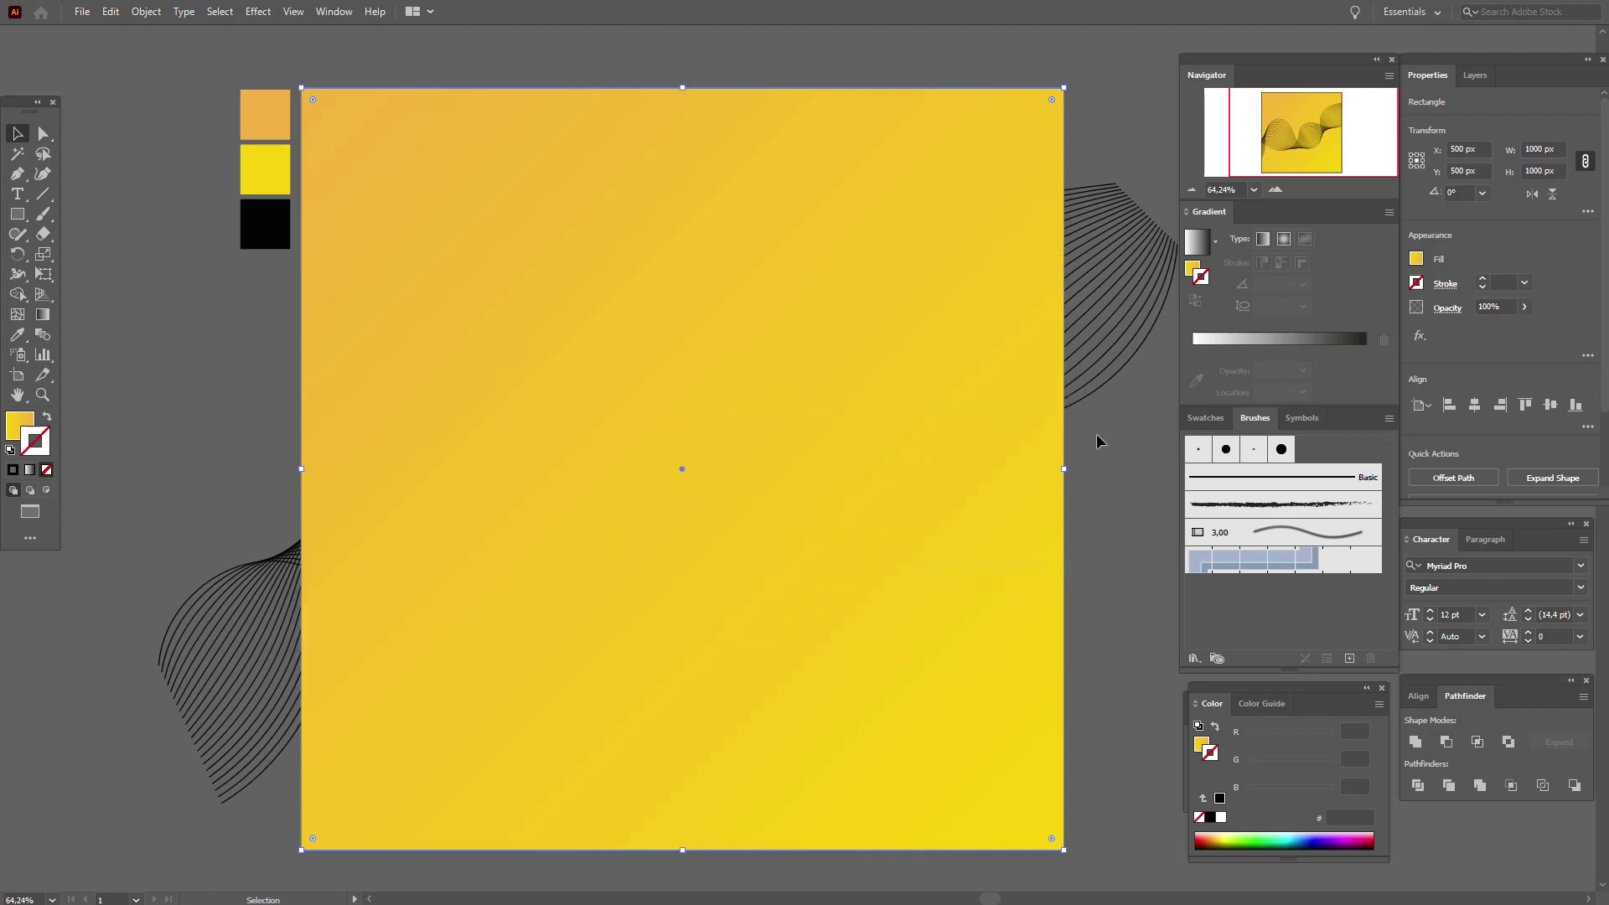
shift+click(1103, 340)
right_click(1104, 343)
click(1177, 487)
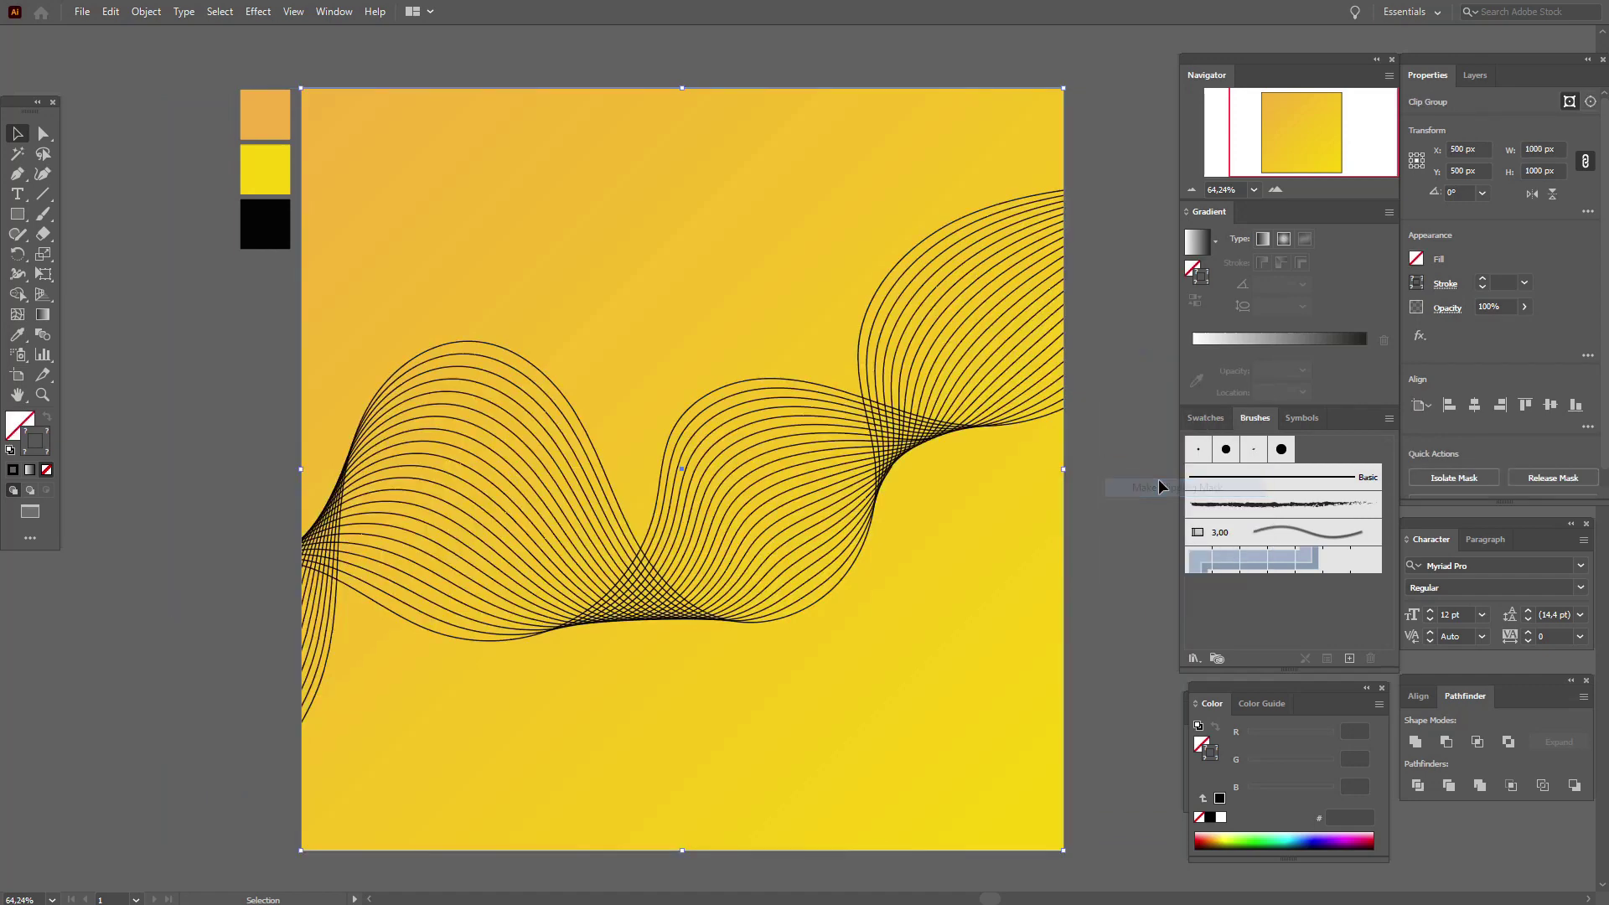
click(1128, 503)
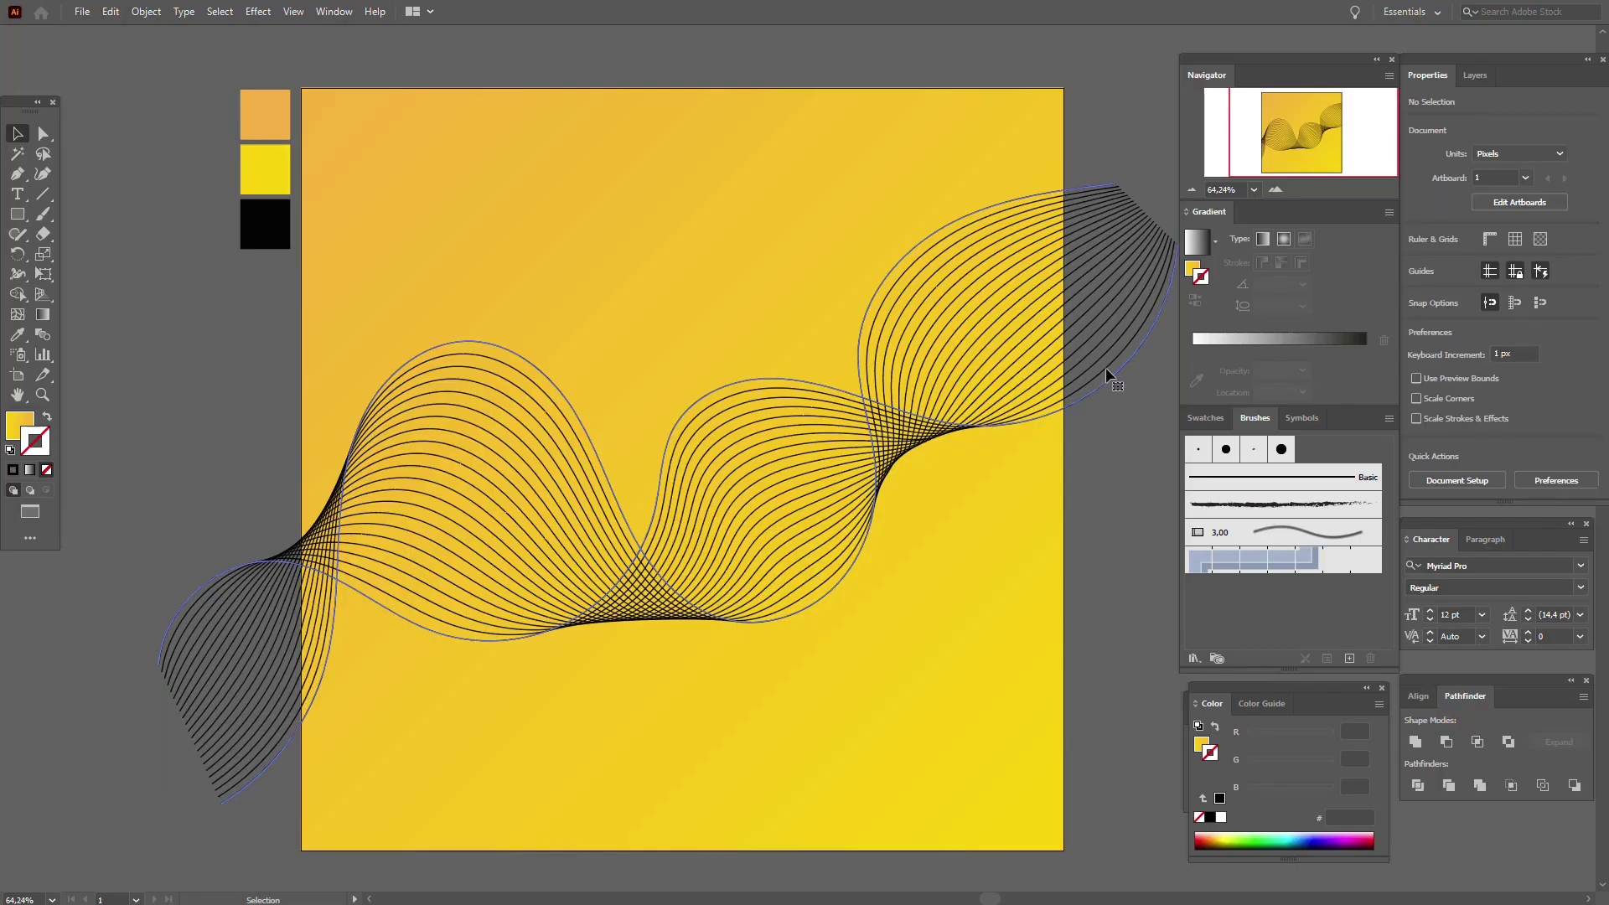
click(1106, 375)
Step: Expand the wave blend into separate paths with Object > Expand
click(147, 12)
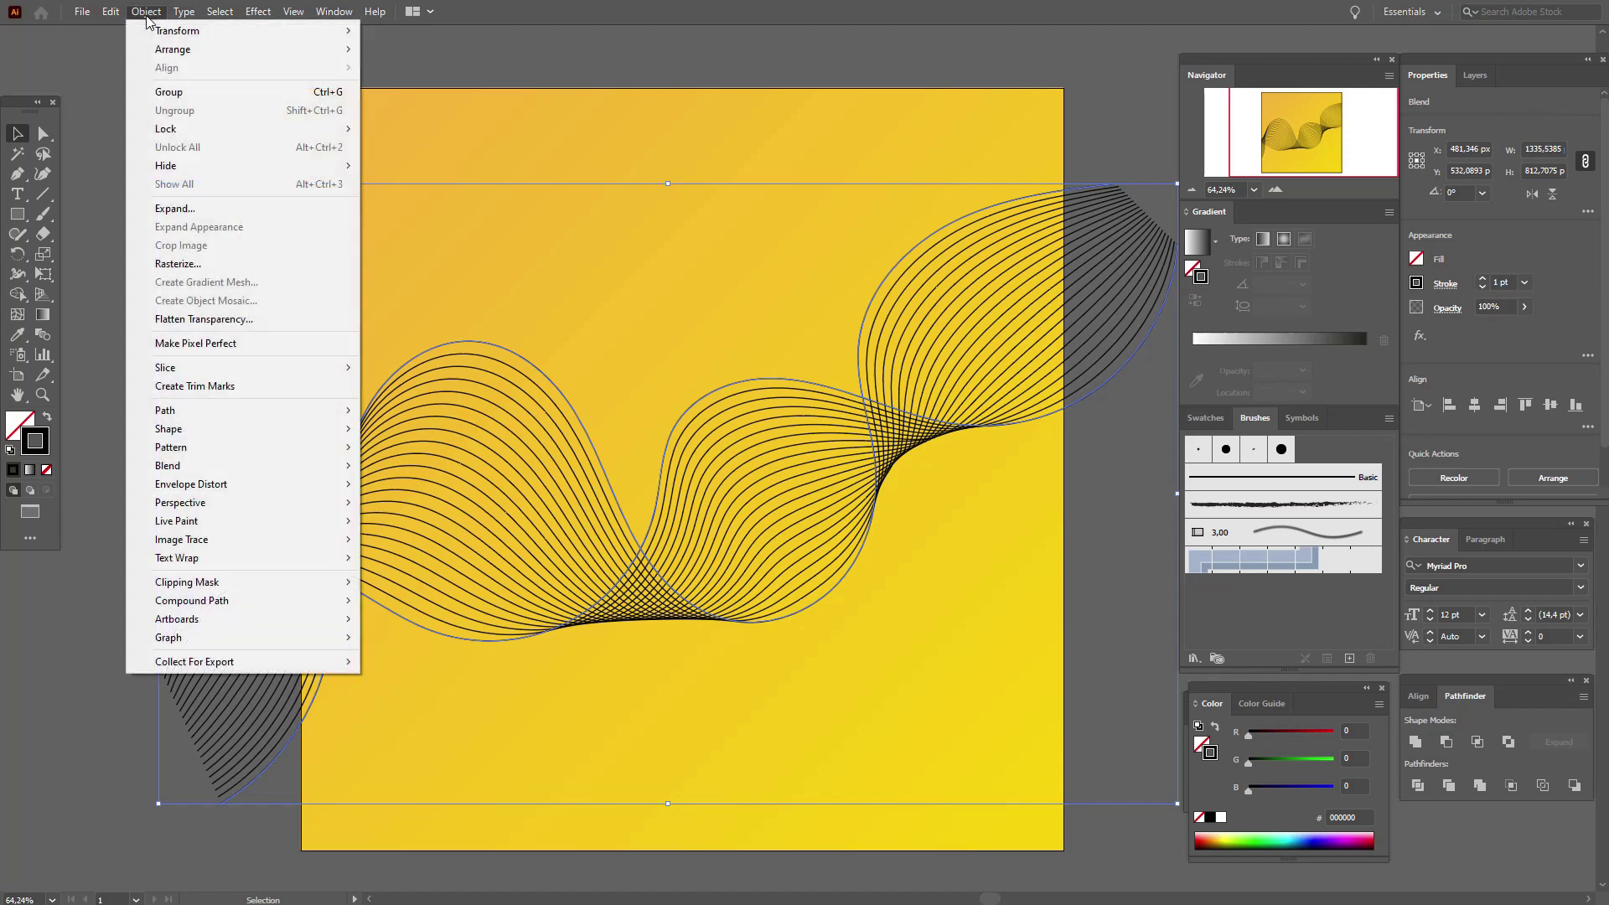
click(221, 208)
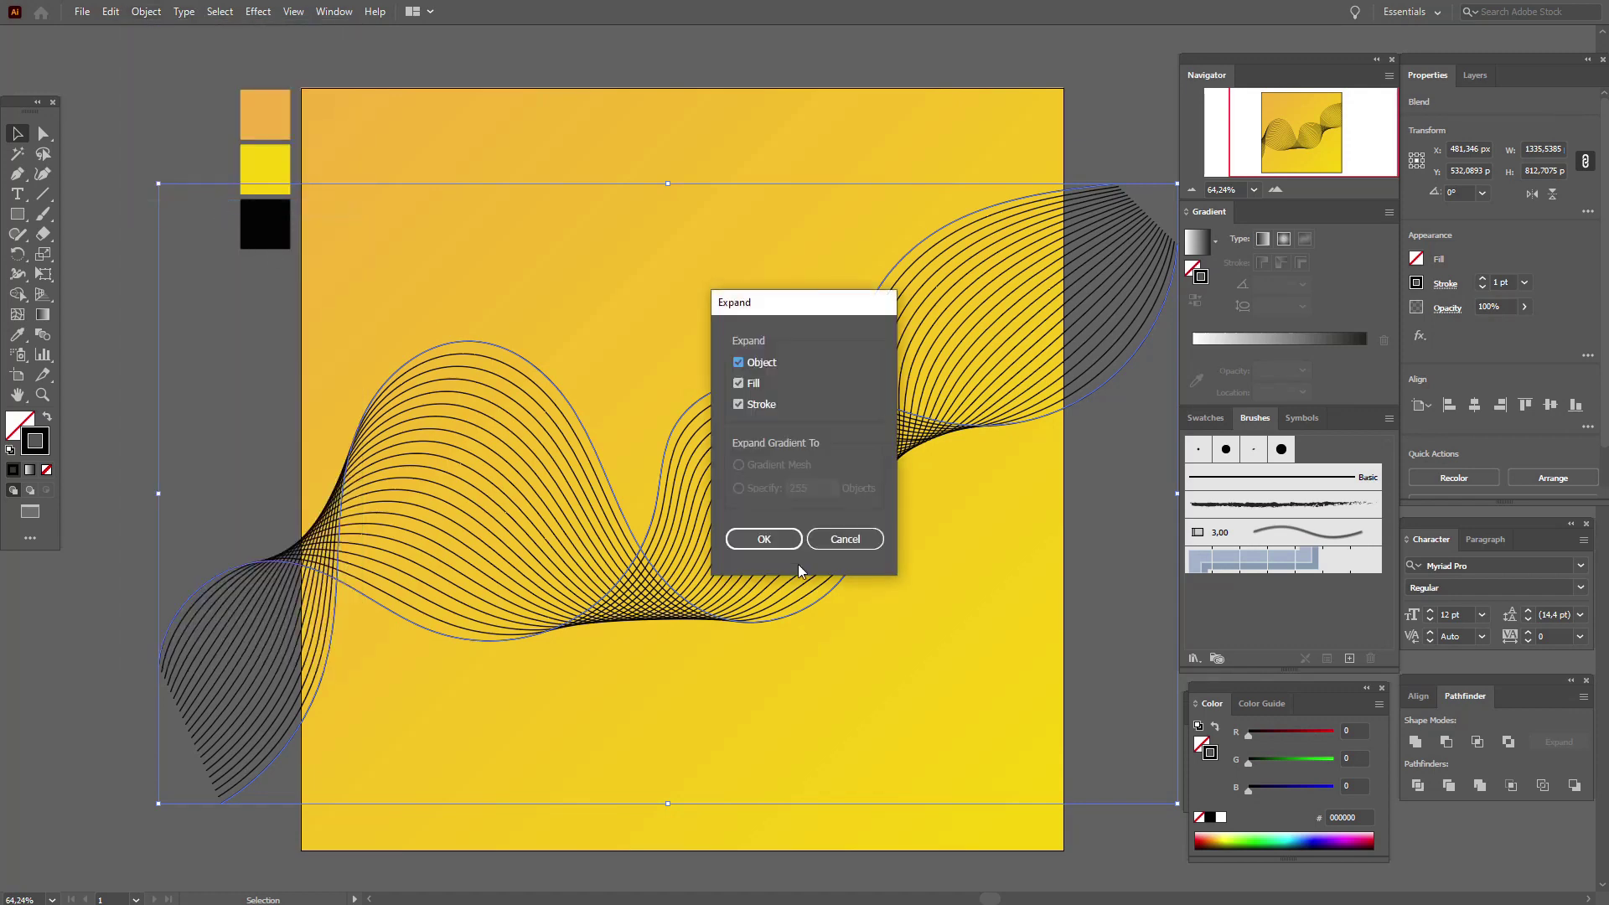
click(782, 542)
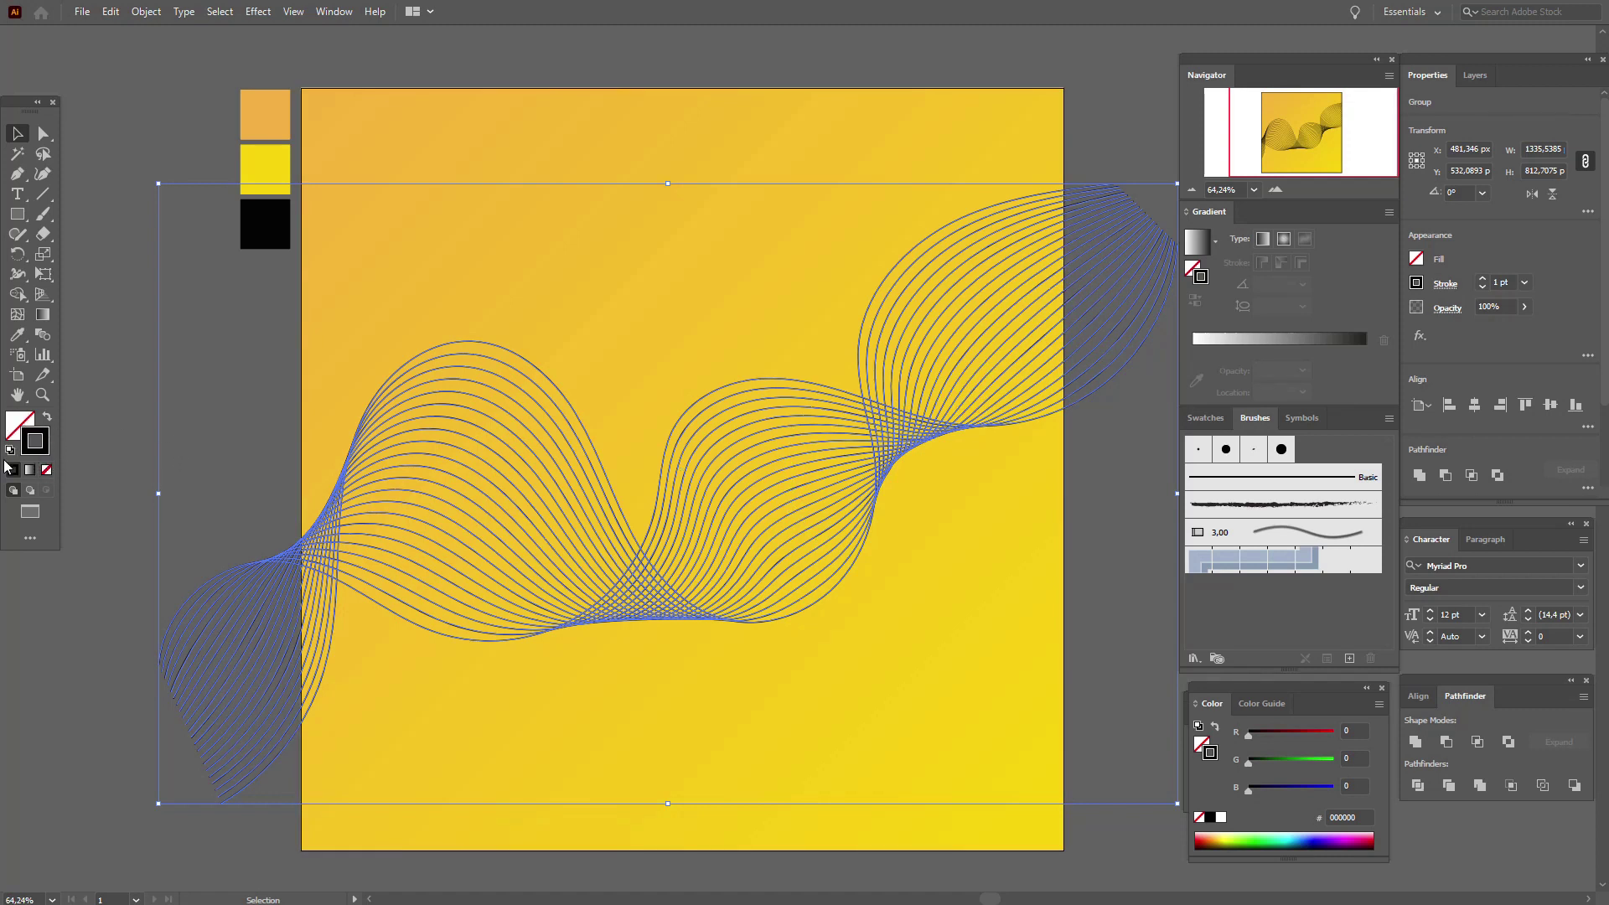
Step: Expand the wave strokes again so they become black-filled outline shapes
click(159, 14)
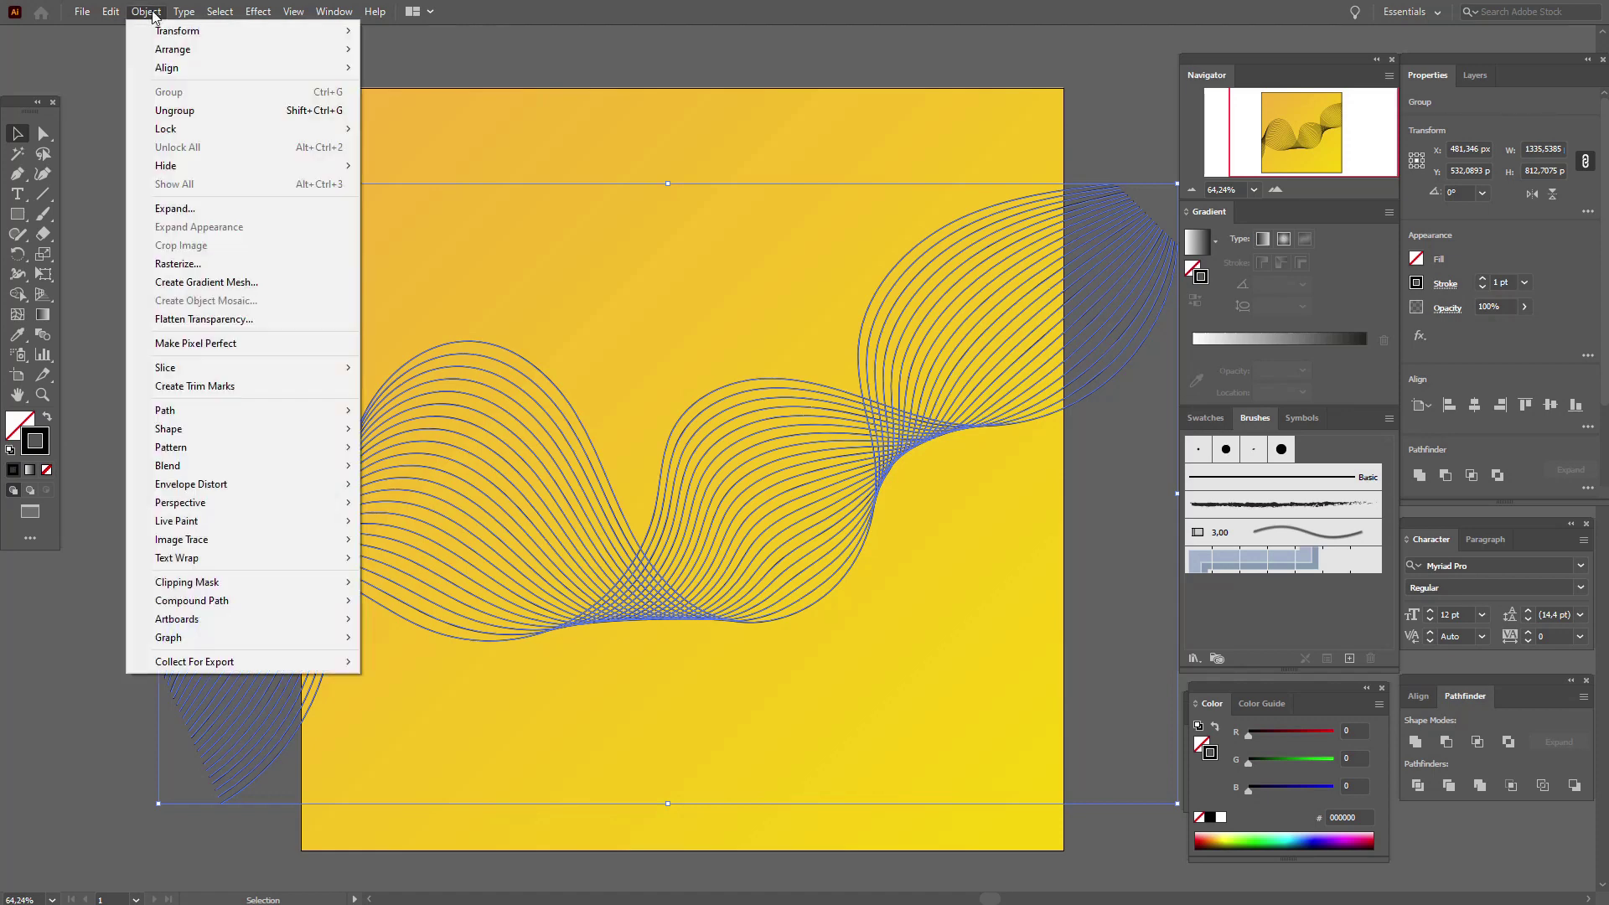
click(202, 203)
click(763, 539)
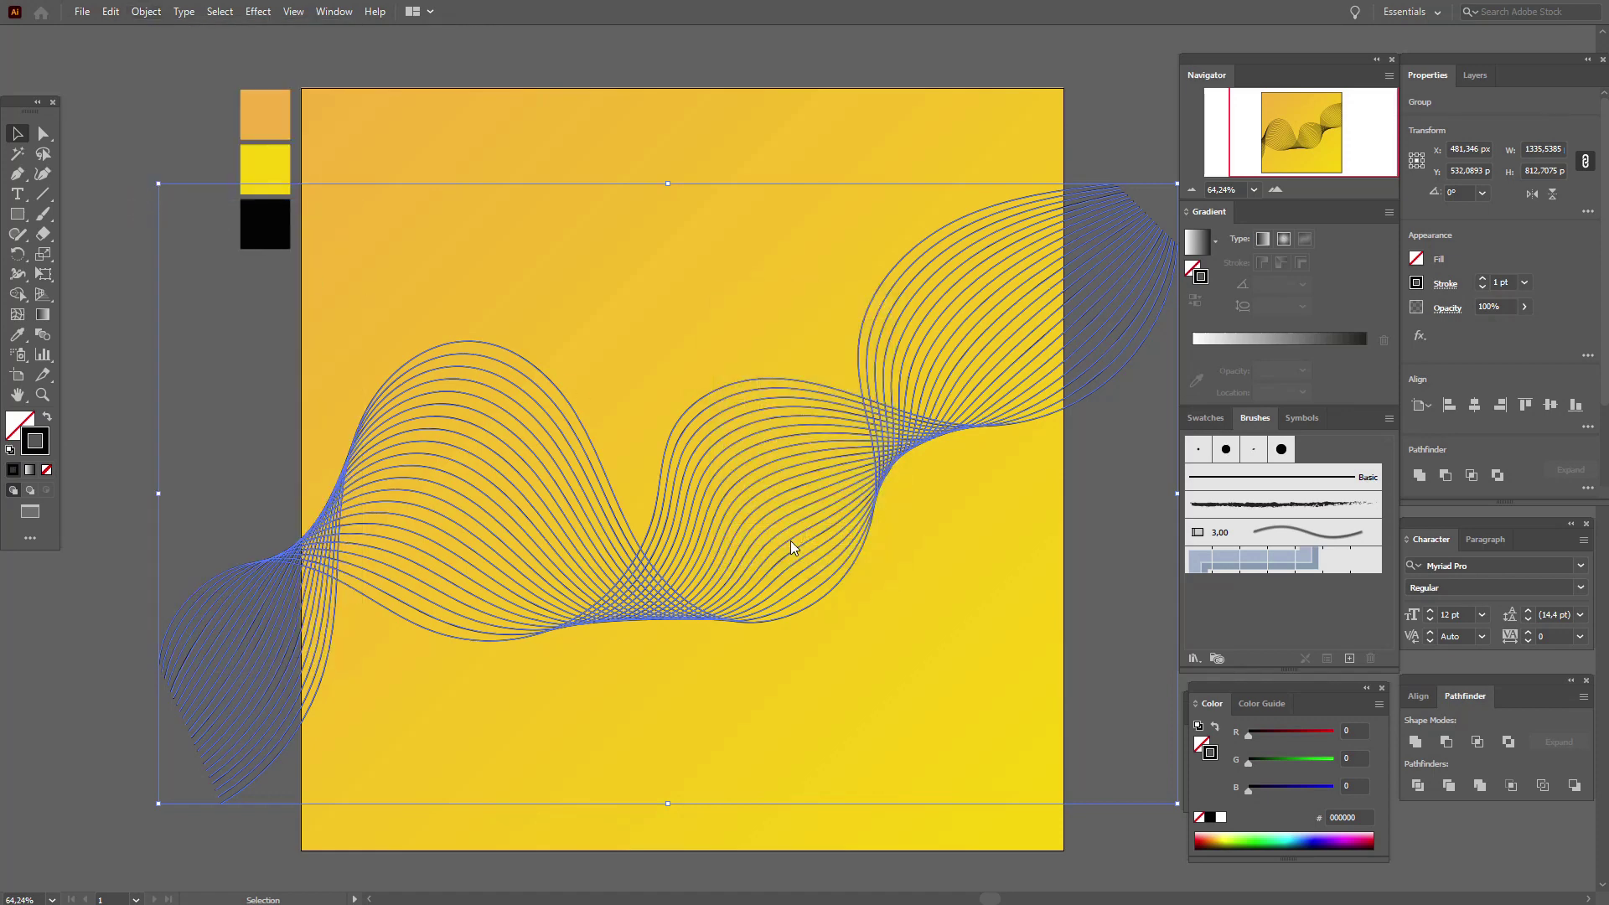
click(27, 425)
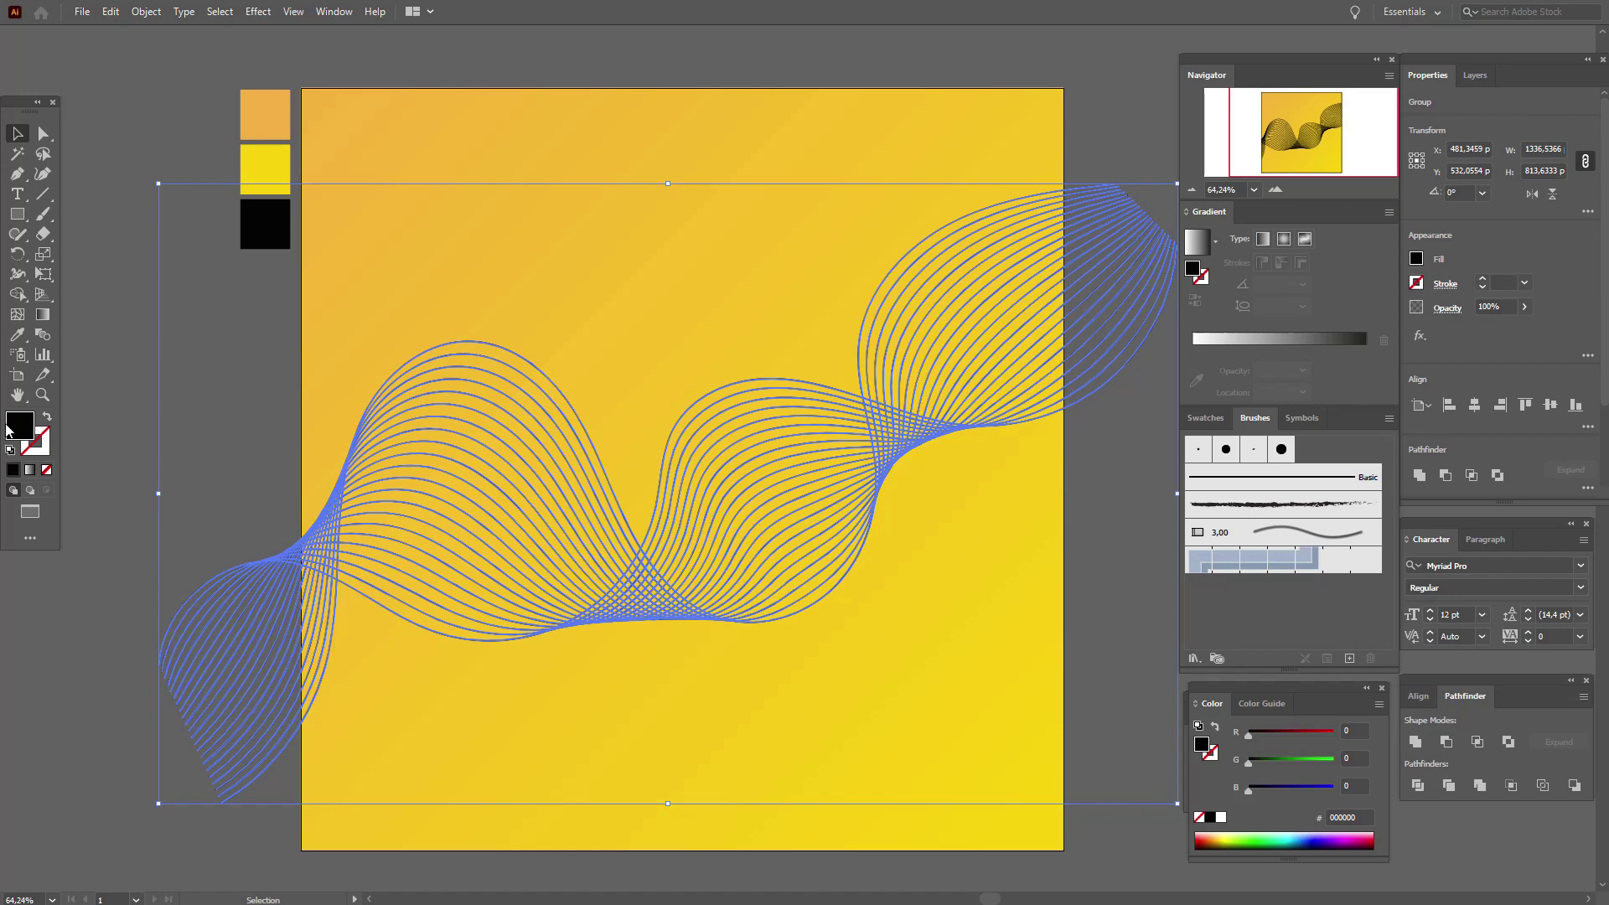
Step: Paste a front copy of the background square, bring it to front, and crop the wave lines with it
click(1111, 487)
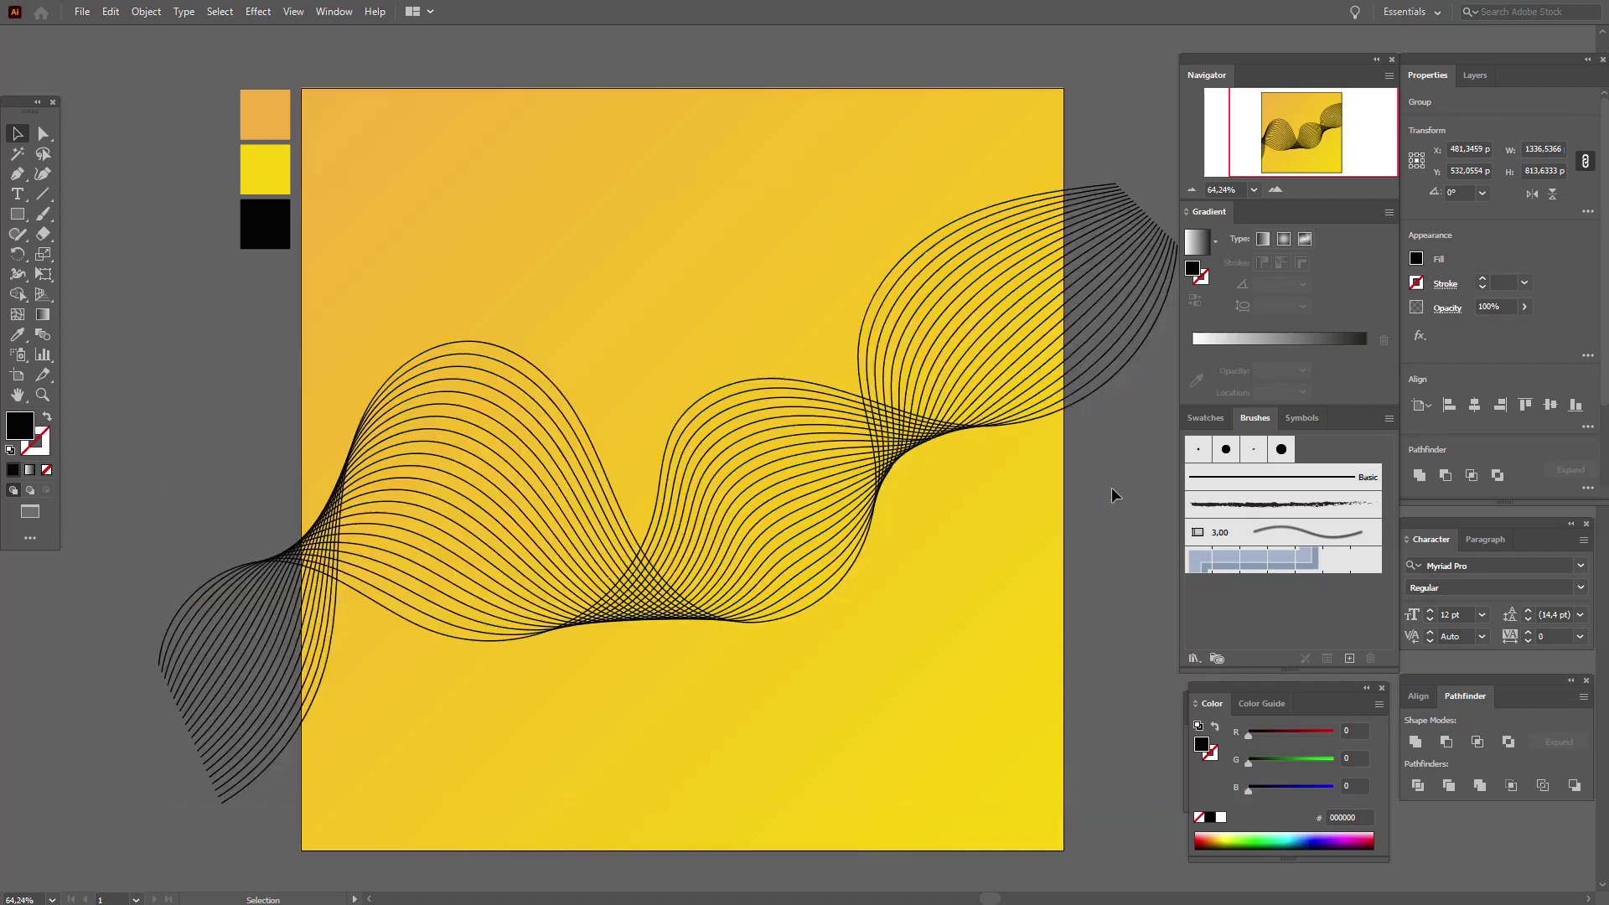
click(832, 183)
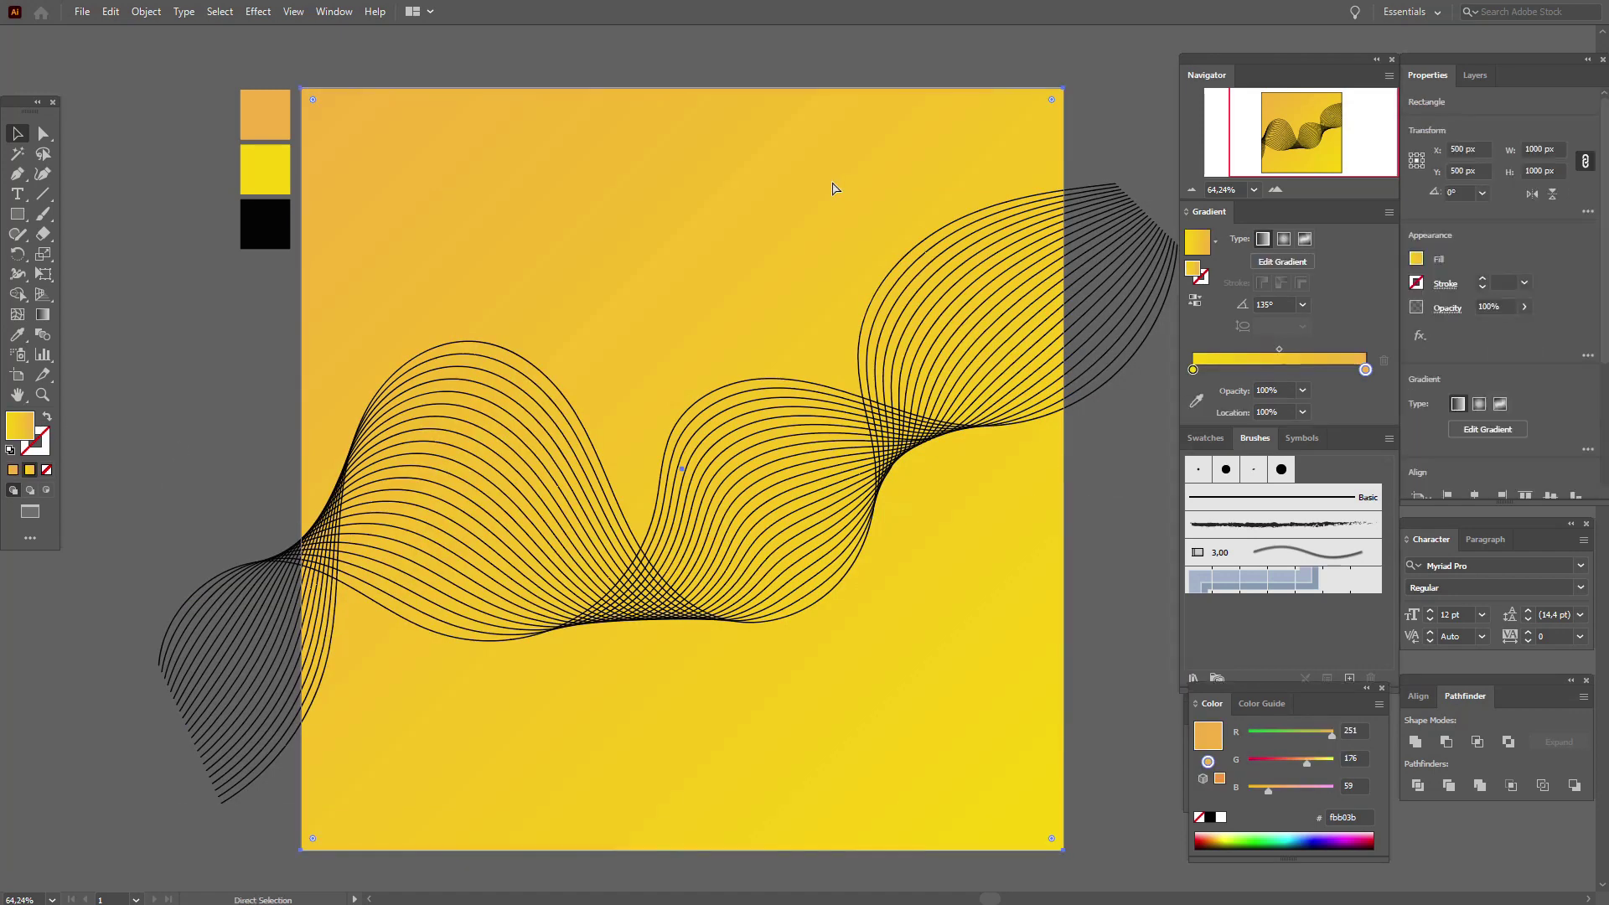
key(ctrl+c)
key(ctrl+f)
right_click(832, 184)
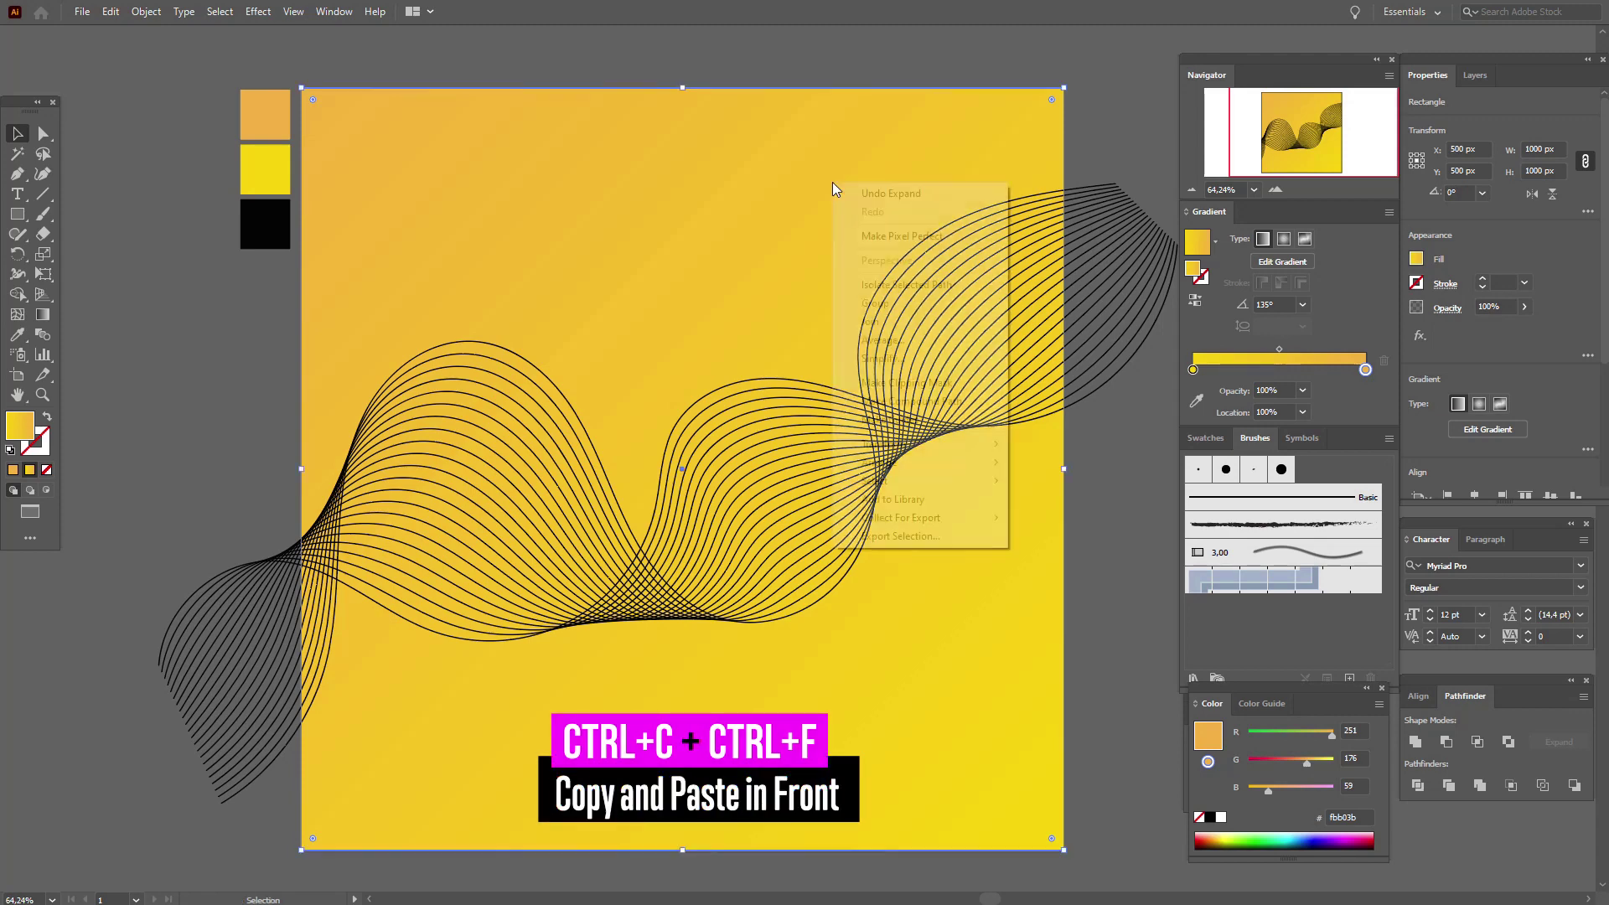
mouse_move(977, 473)
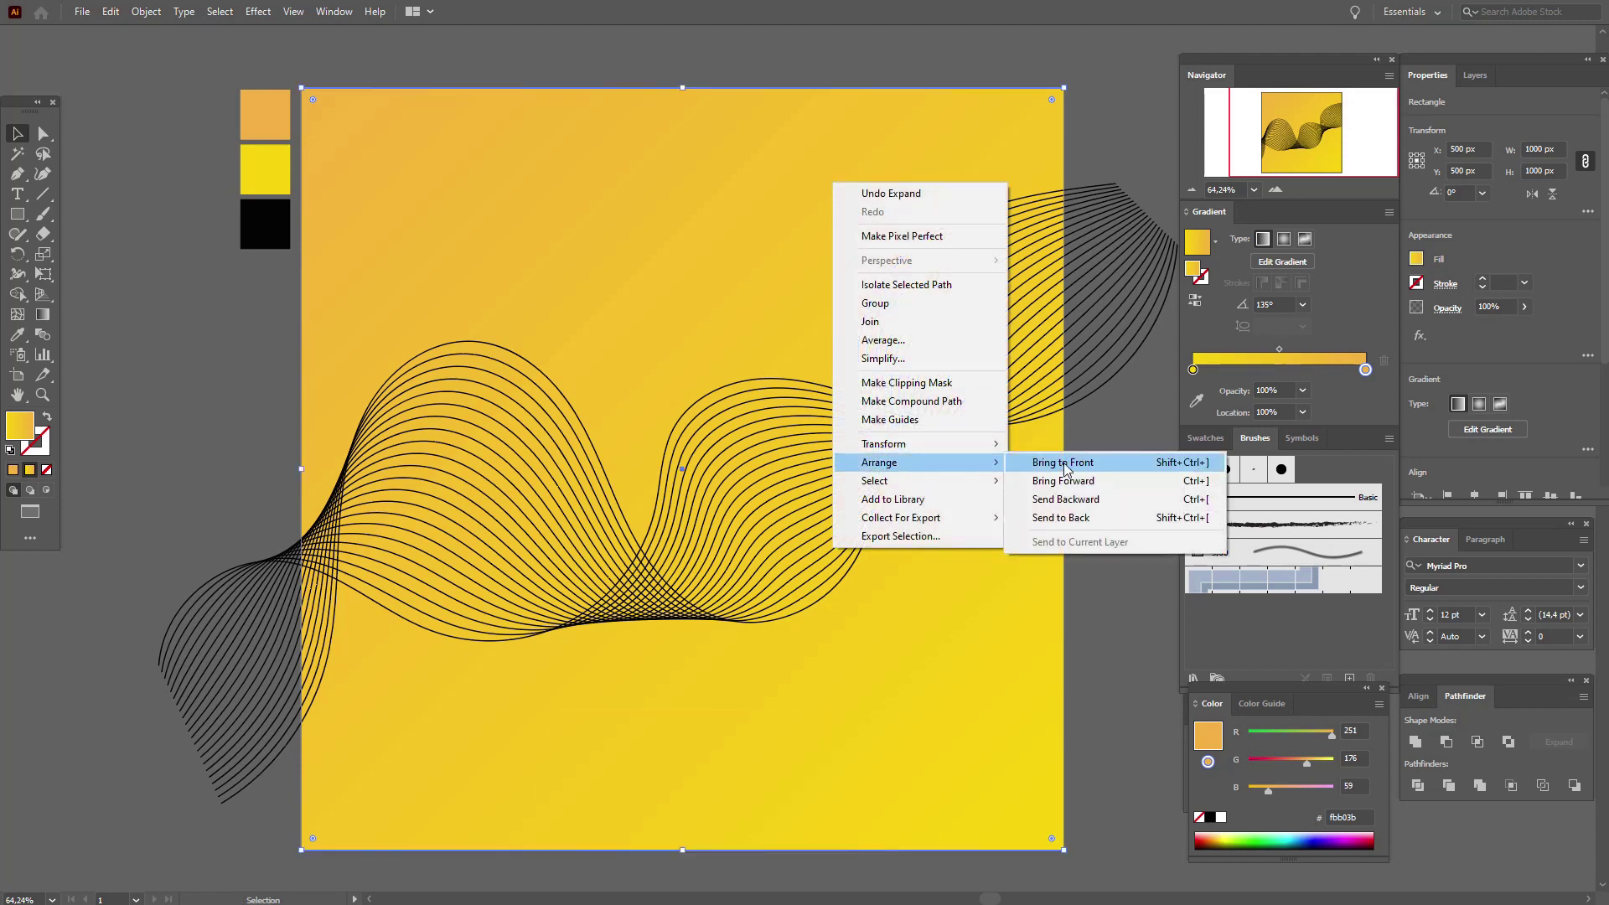
click(1065, 463)
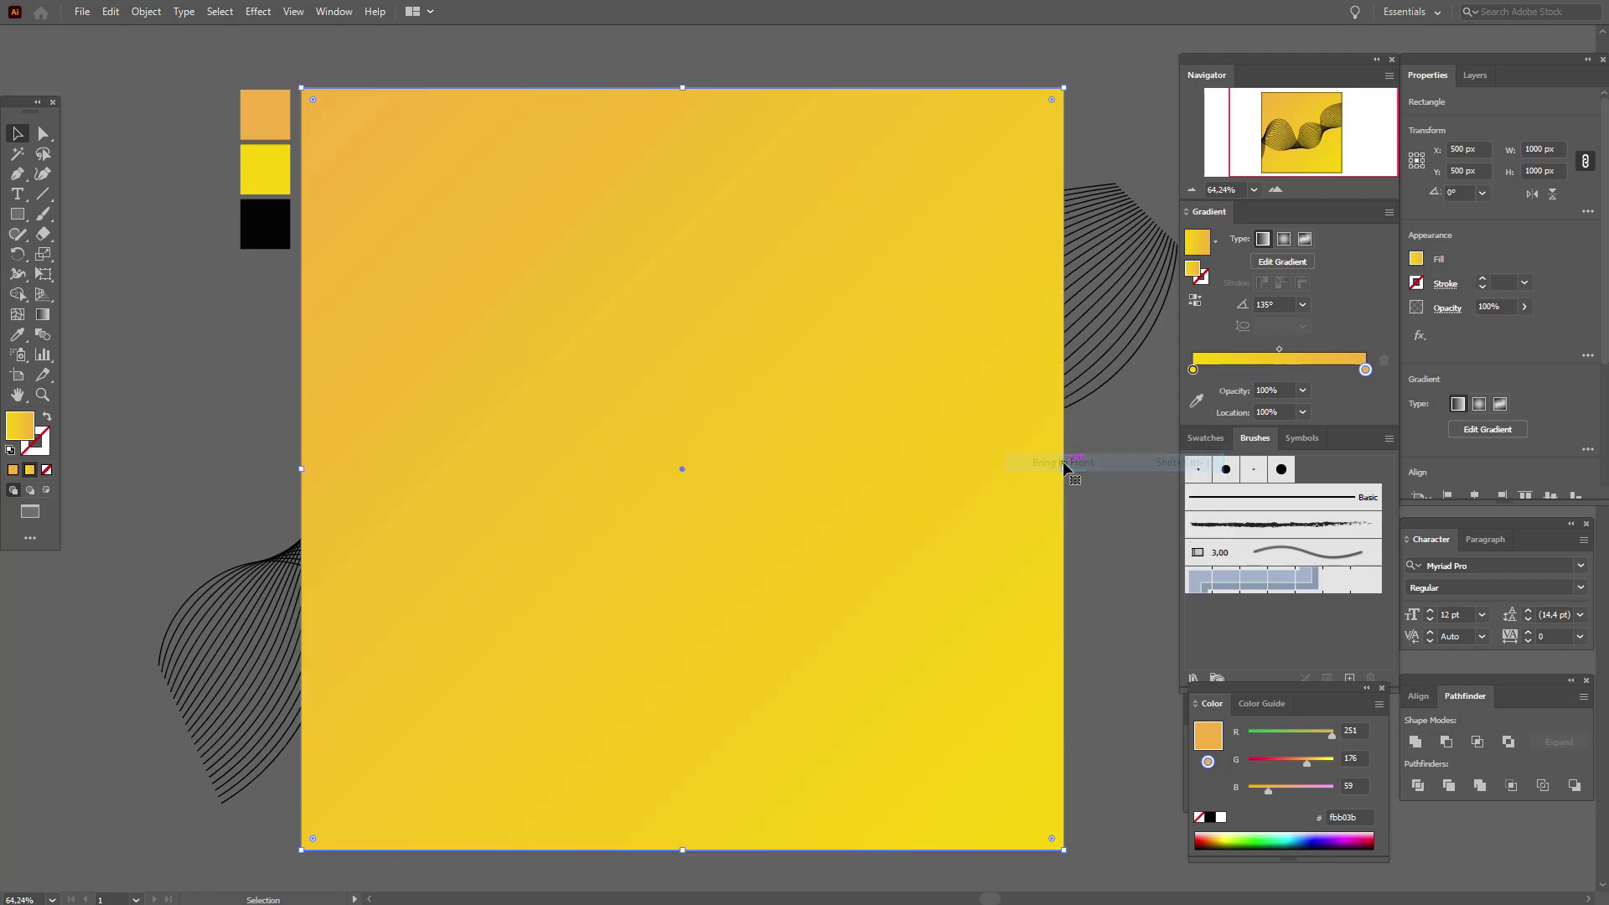
shift+click(1119, 384)
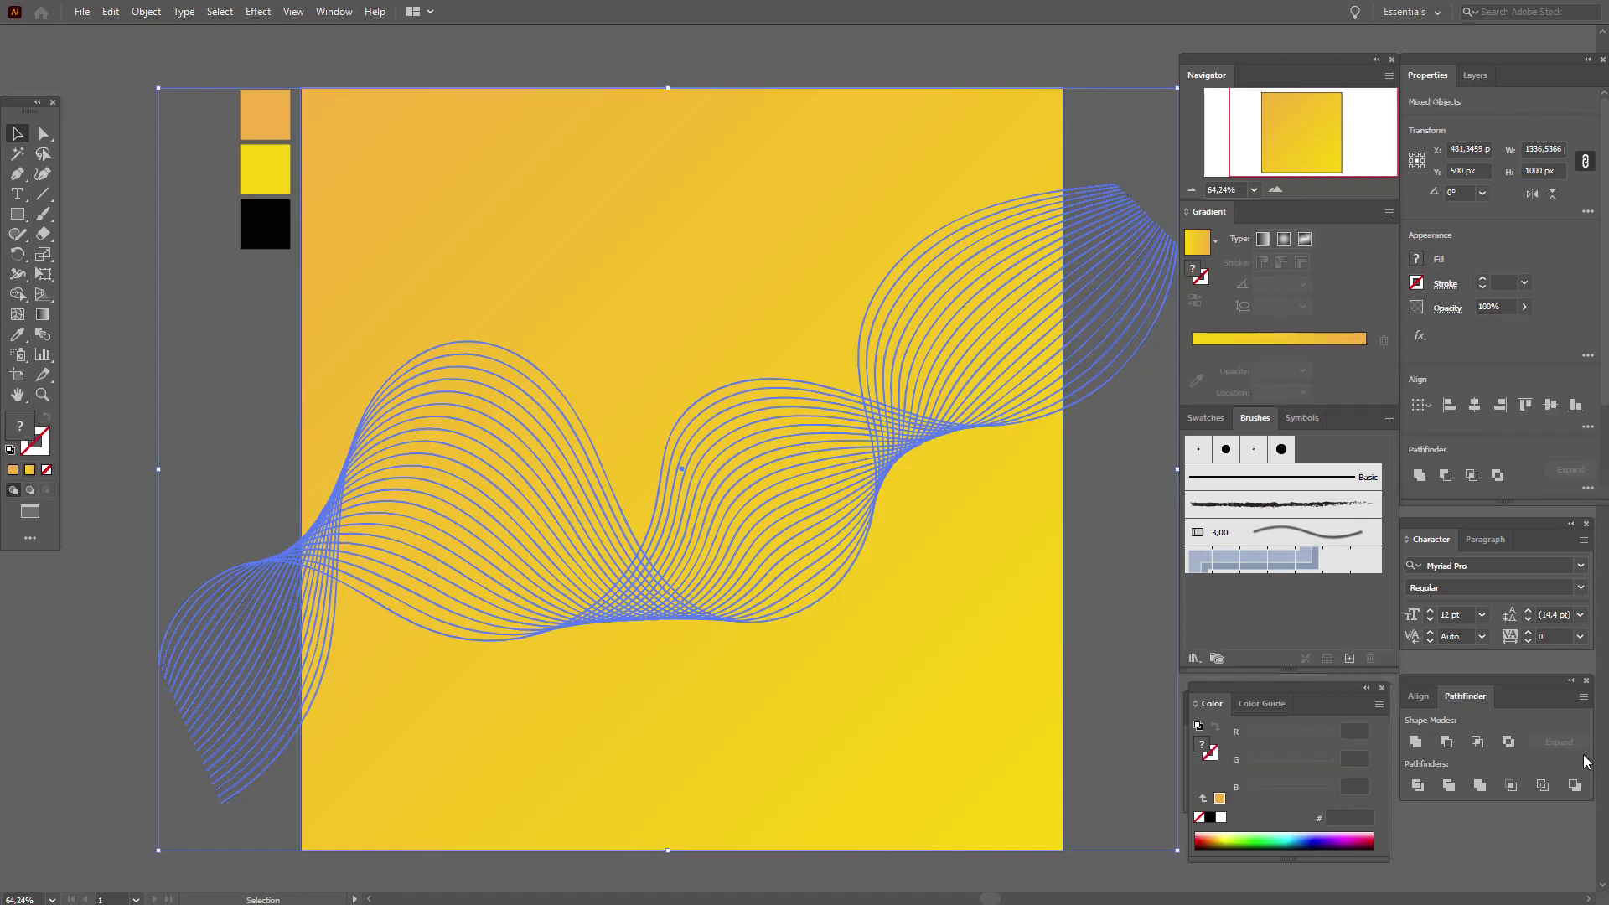
click(1509, 790)
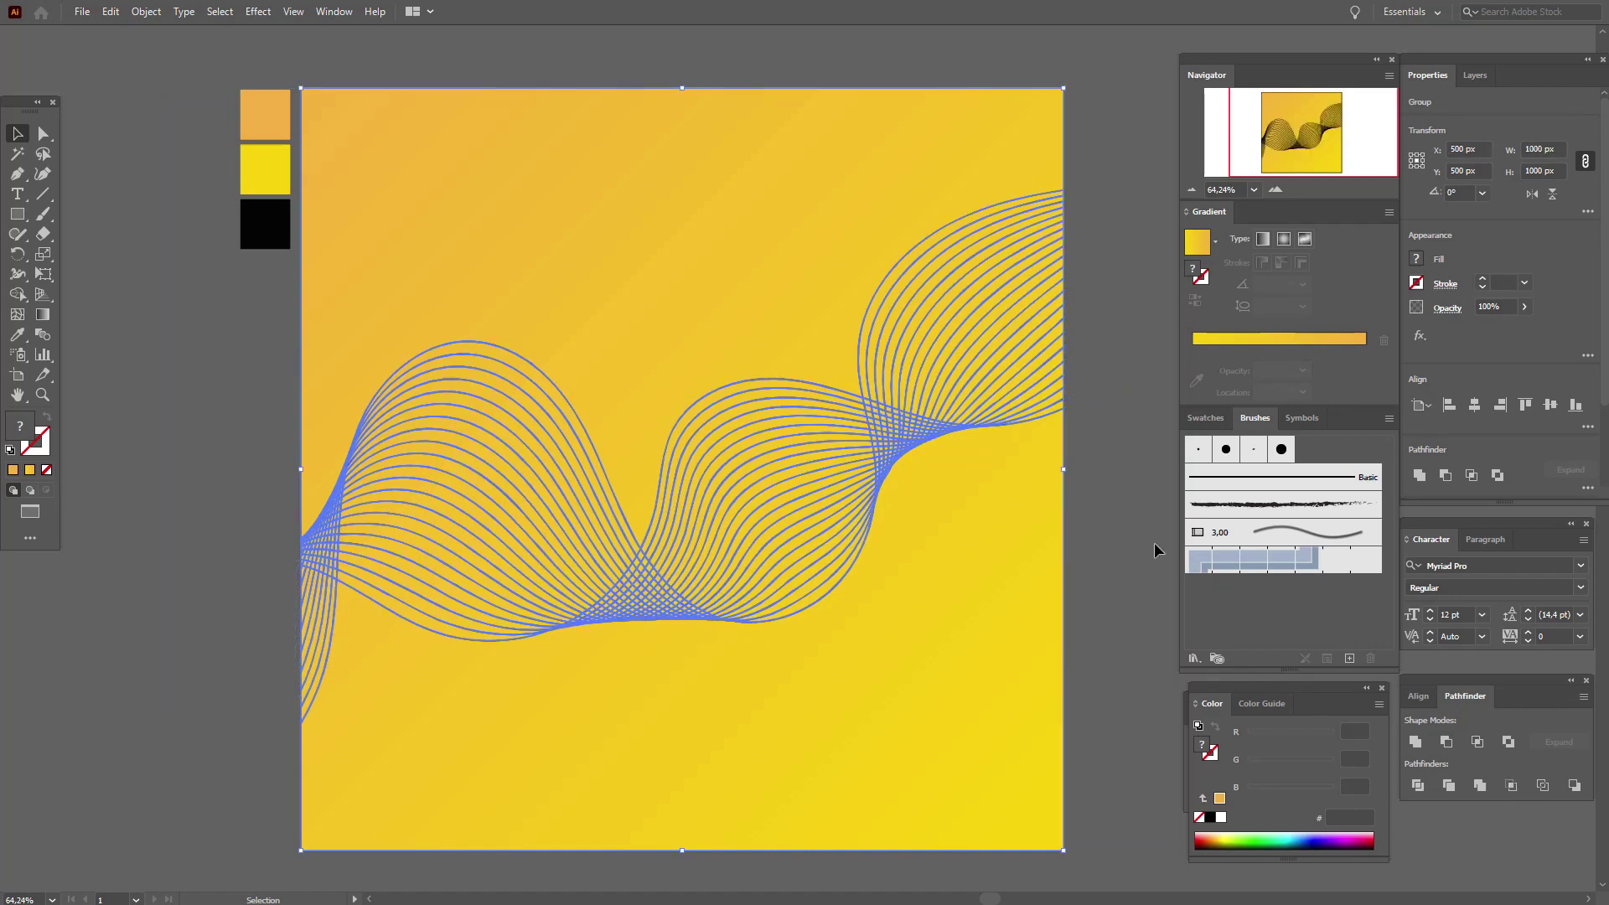
Step: Move the cropped wave aside to inspect it, then undo back to the uncropped blend
click(1120, 513)
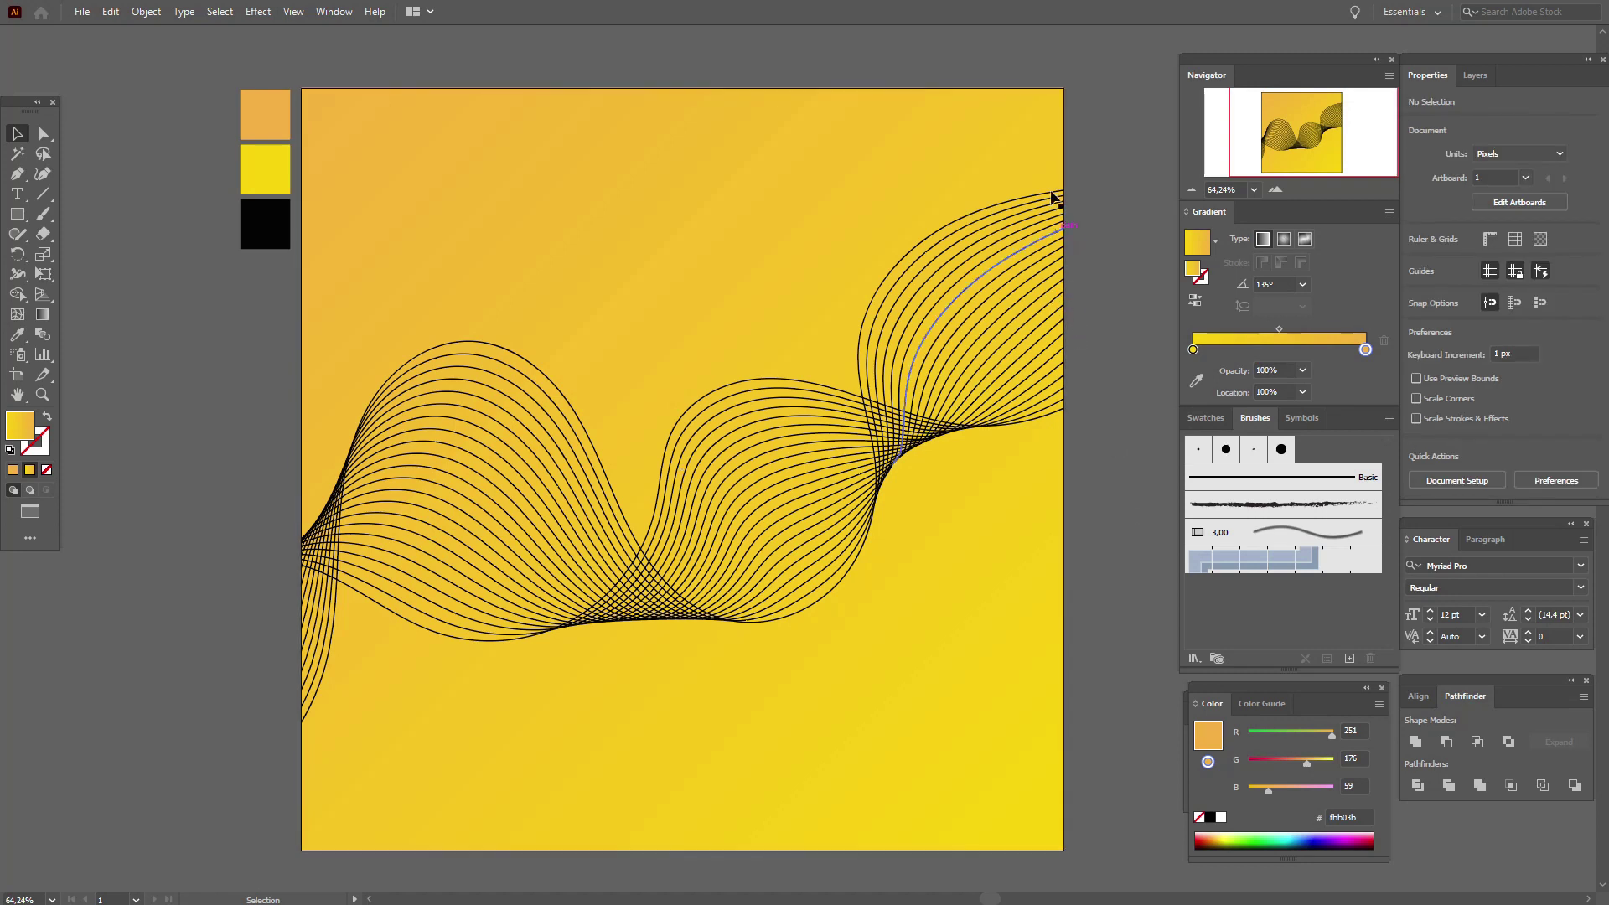
click(916, 313)
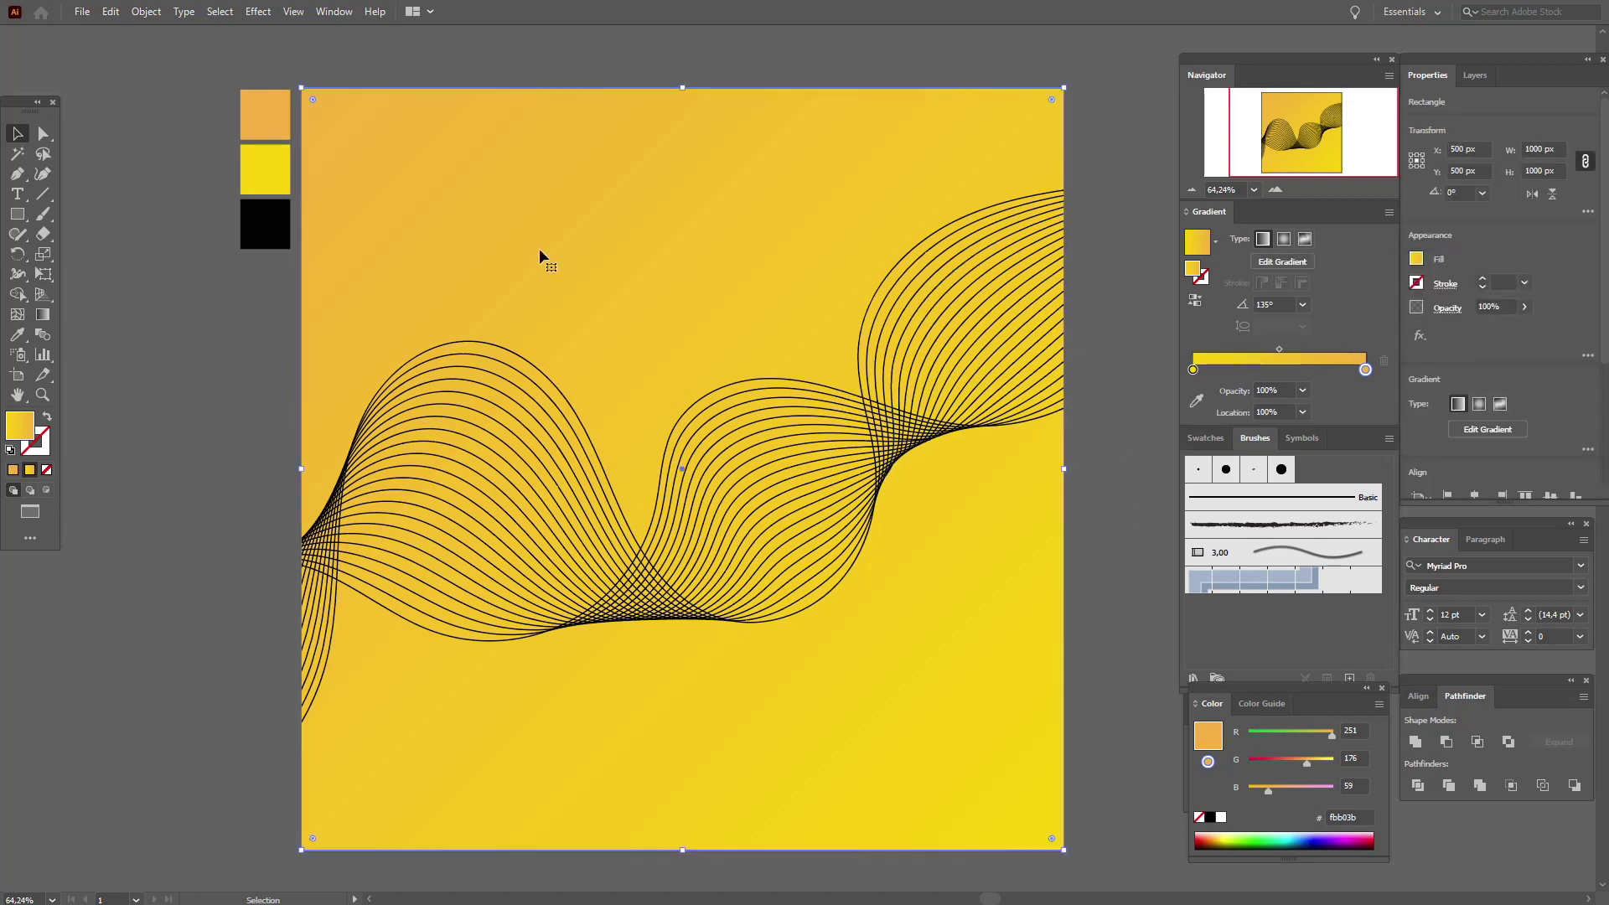
click(247, 409)
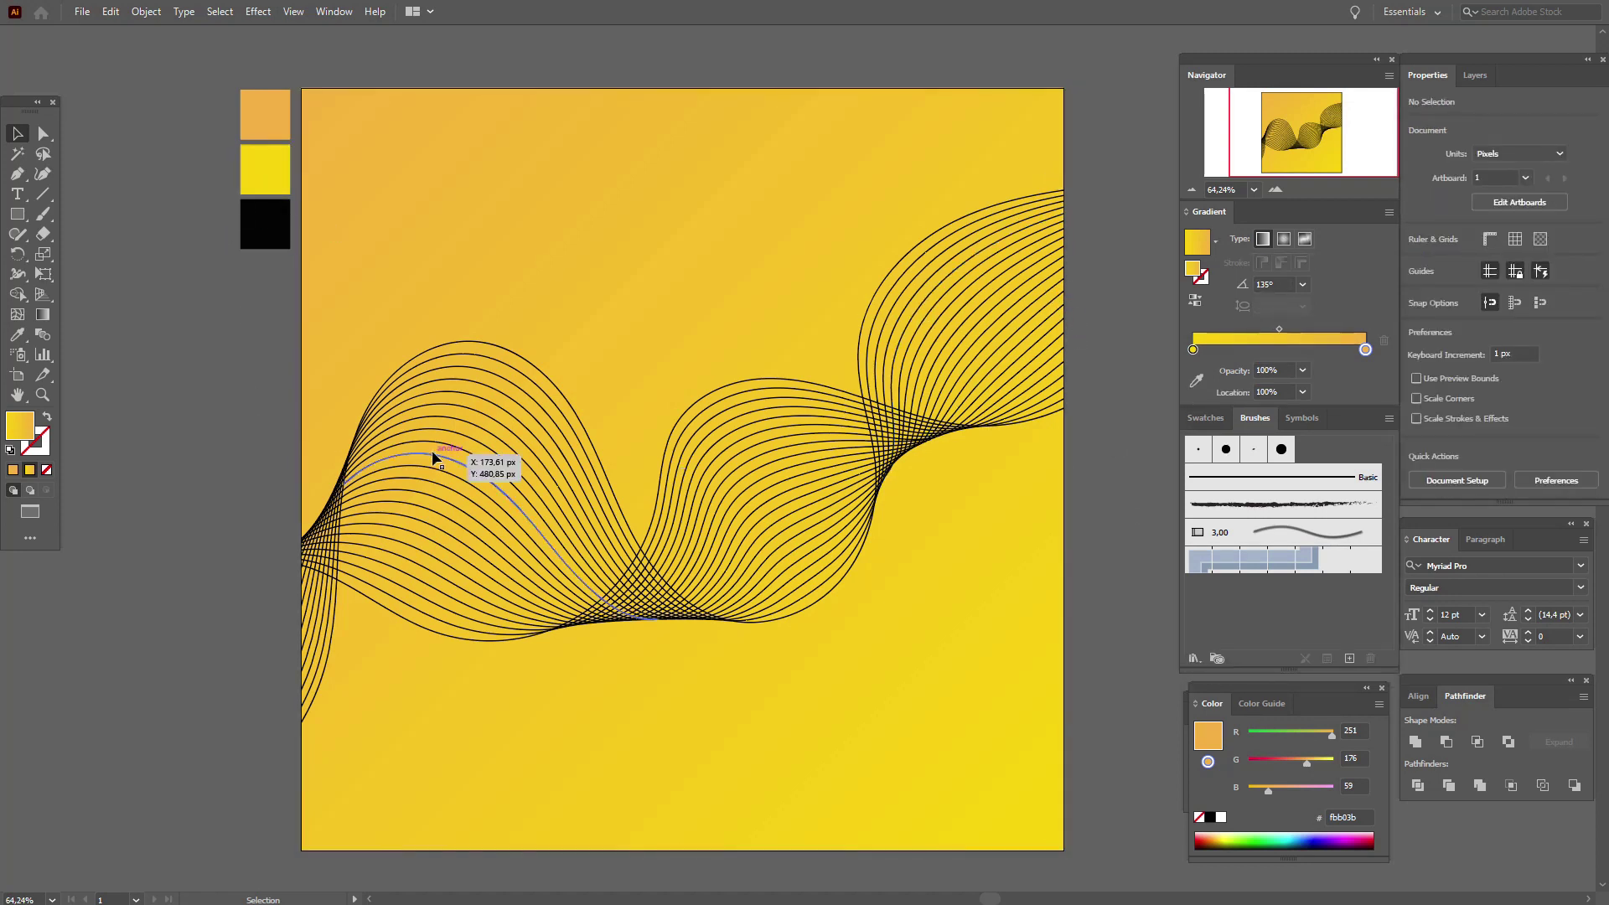
drag(424, 424, 283, 458)
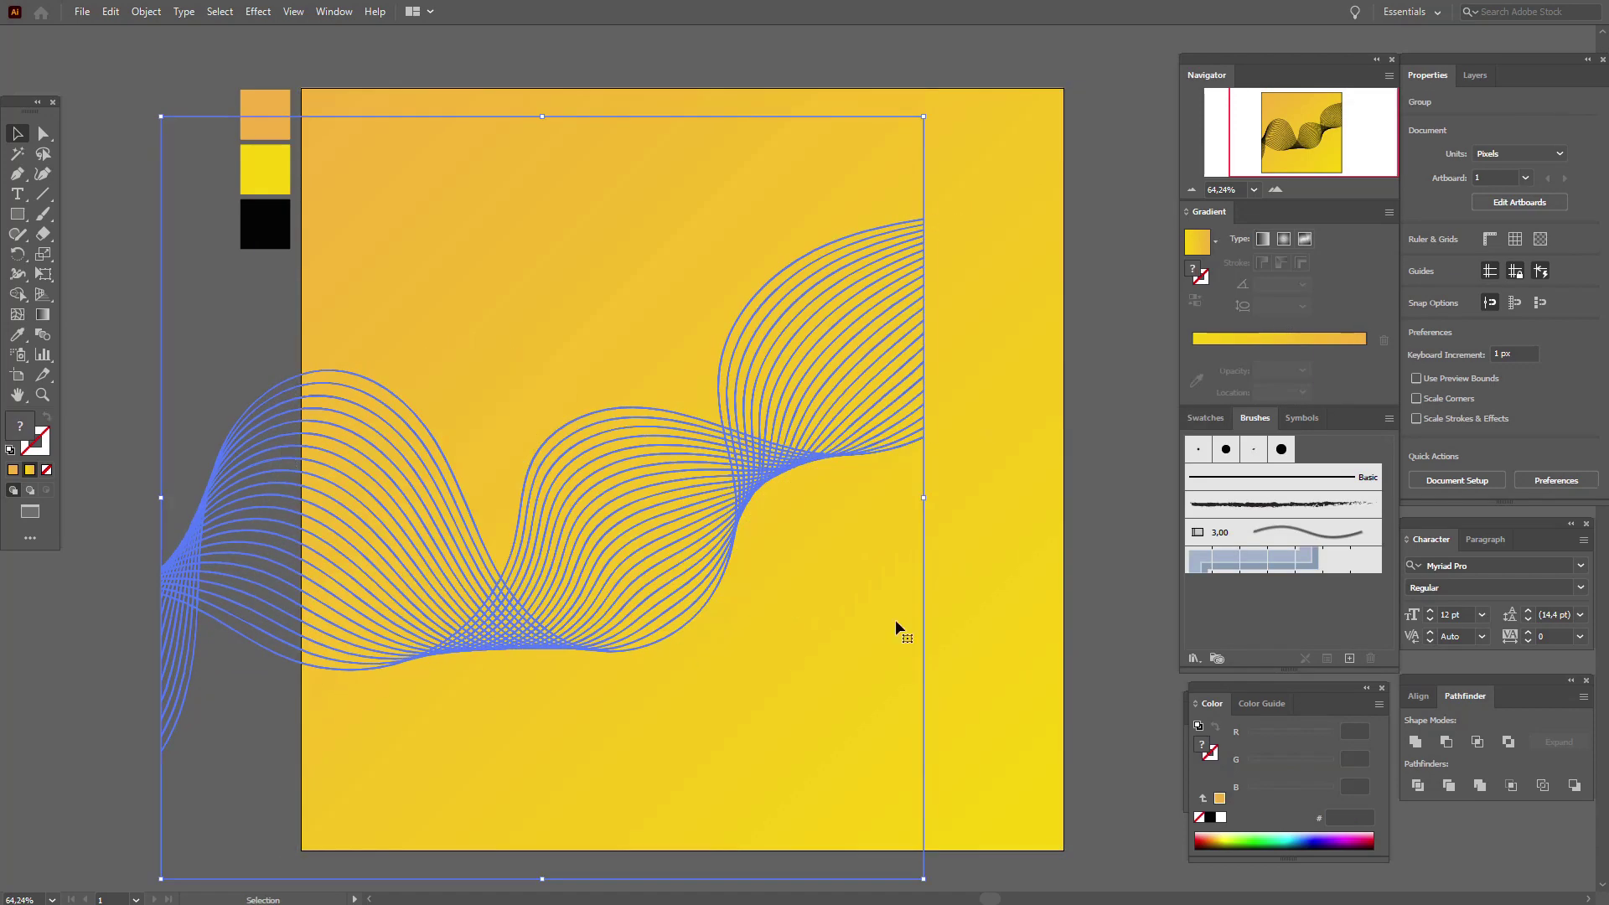
click(134, 588)
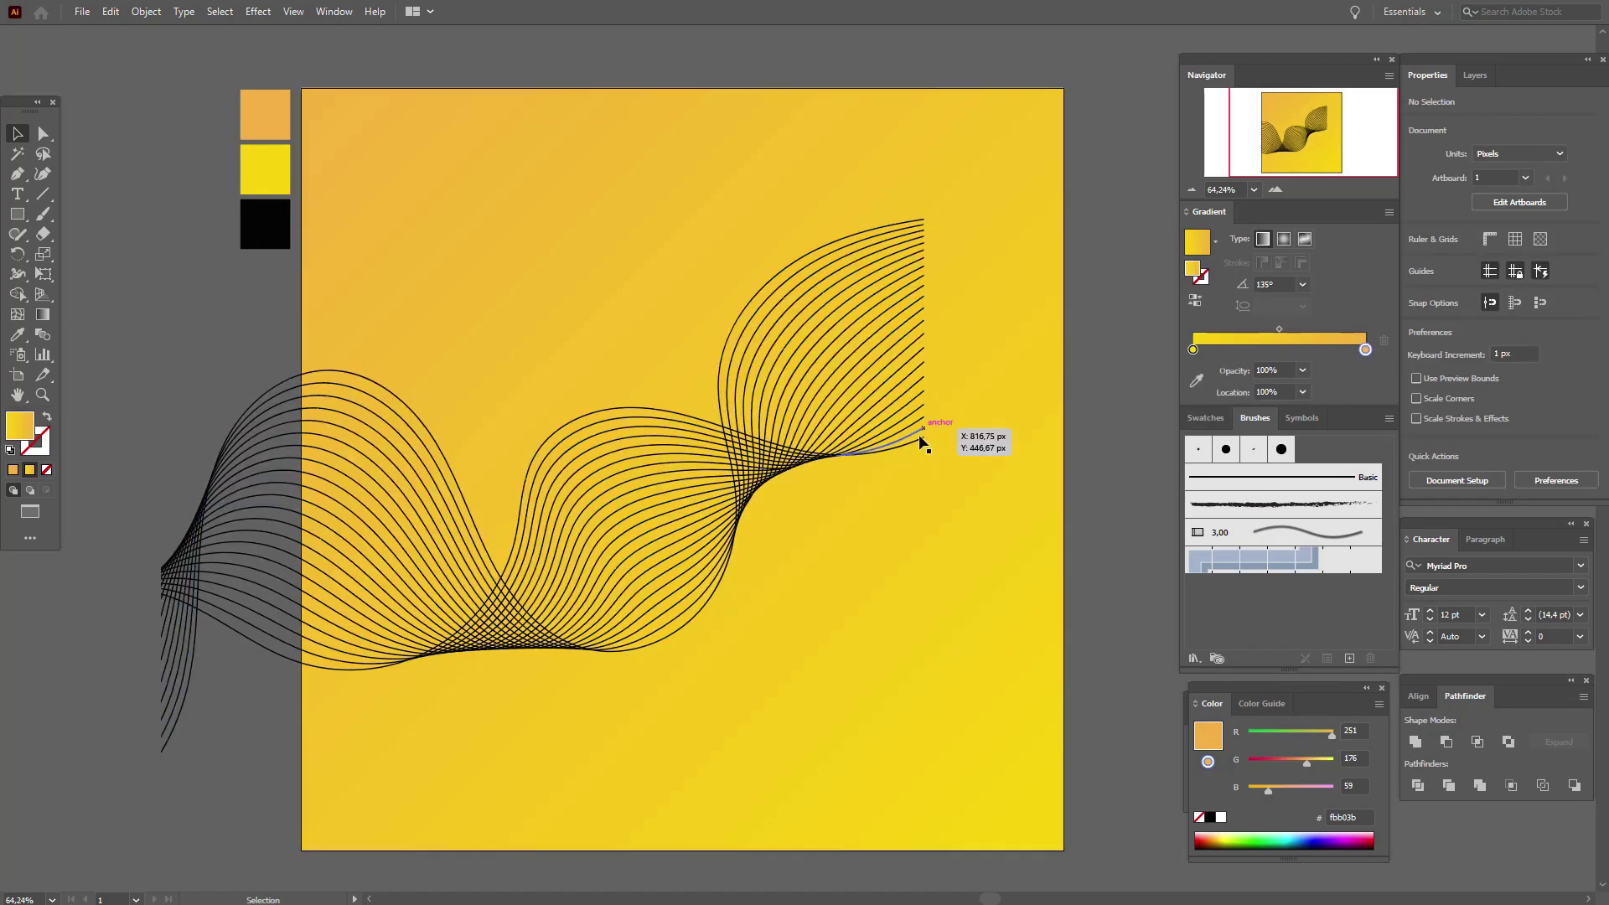
key(ctrl+z)
click(1138, 401)
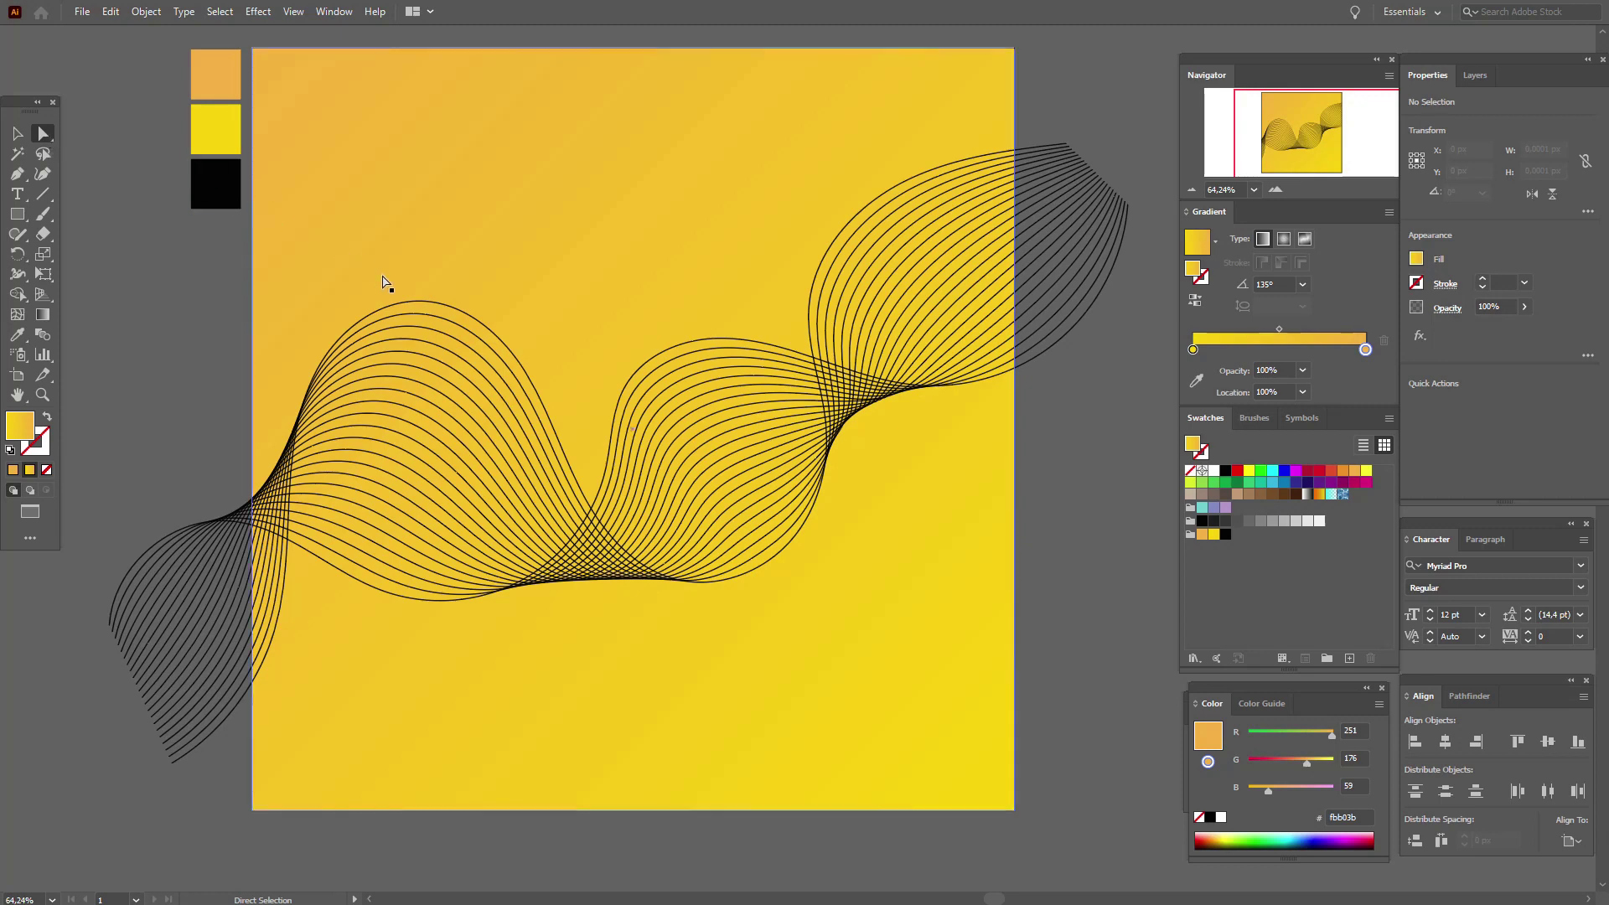
Step: Raise the peak of the blend's left hump by dragging the upper spine's anchor
click(411, 300)
drag(433, 306, 422, 214)
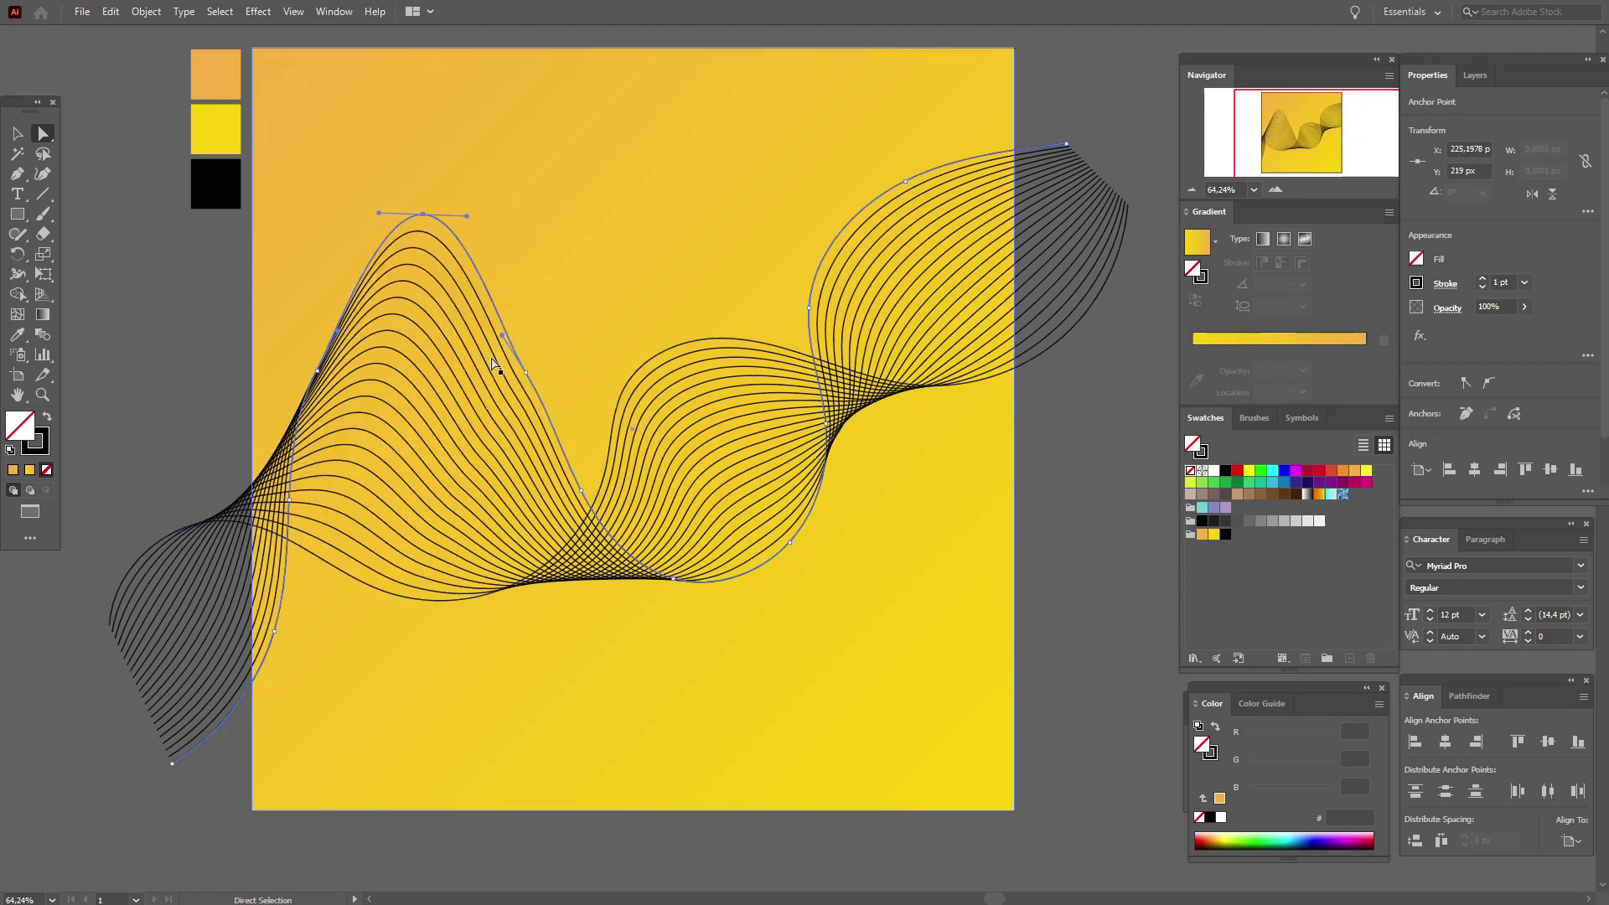
key(ctrl+z)
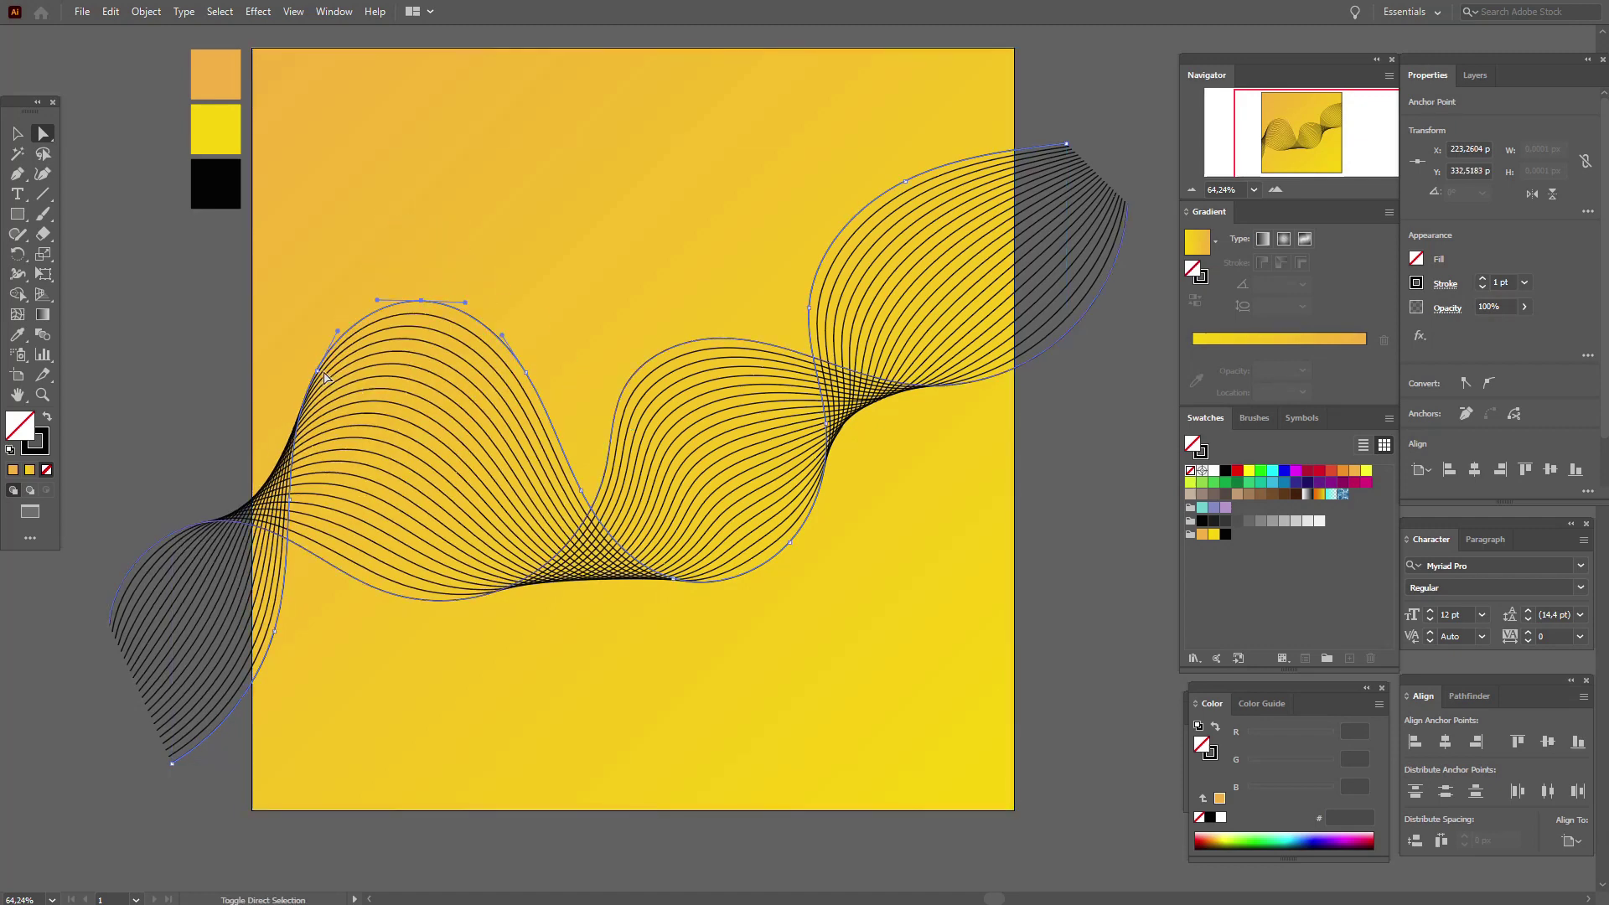
click(354, 375)
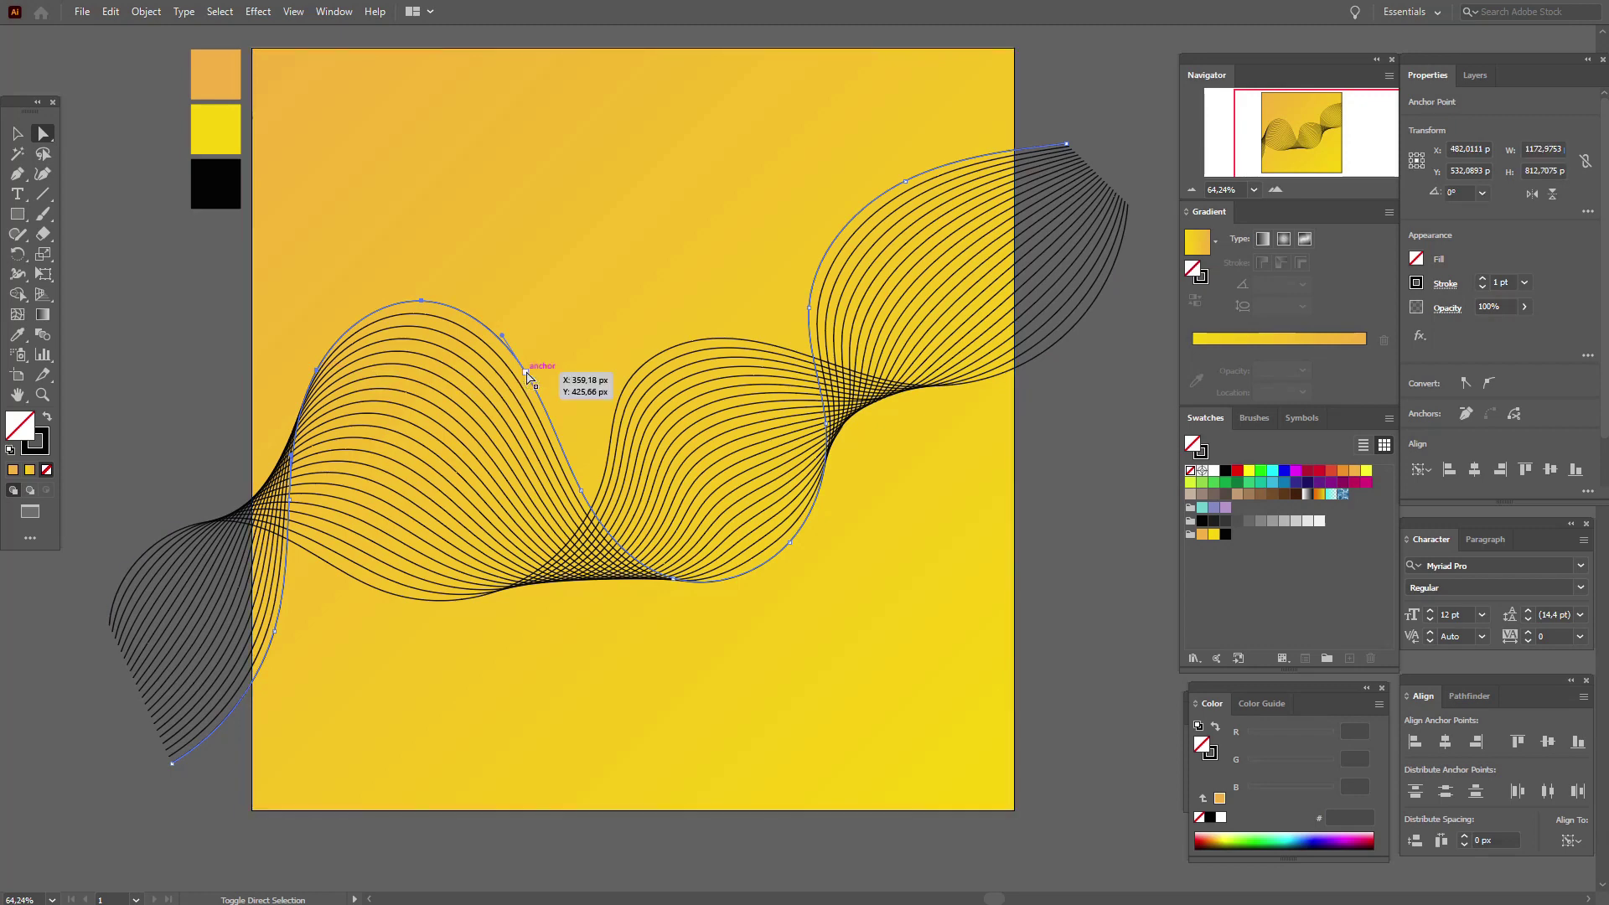
drag(423, 302, 426, 249)
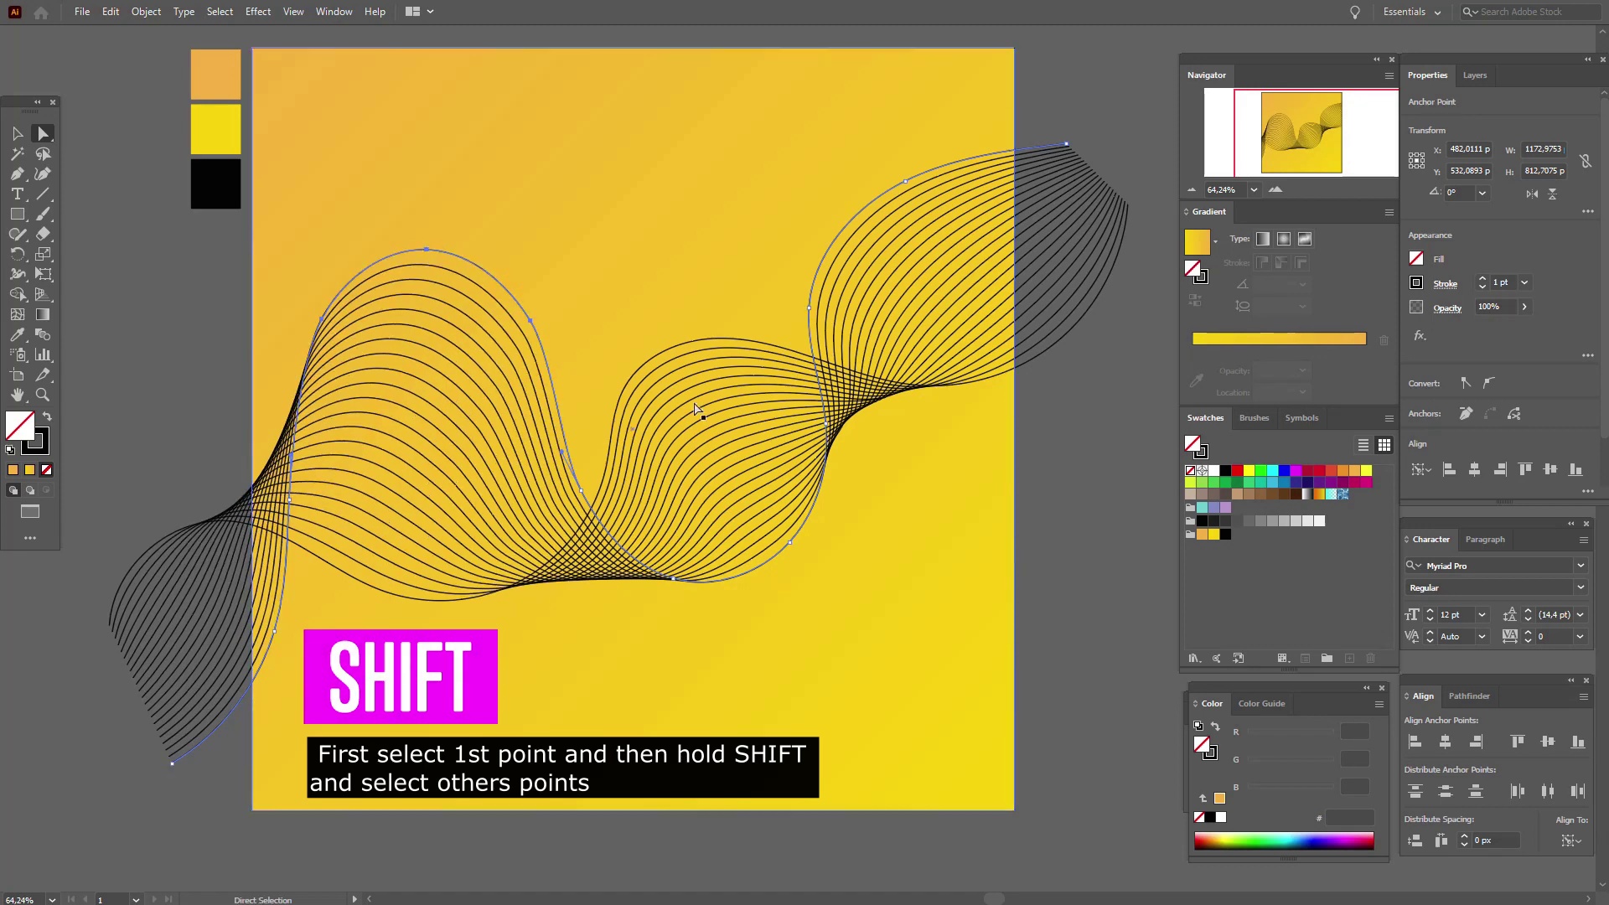
Step: Pull the middle curve's lower anchor down and to the right
shift+click(676, 579)
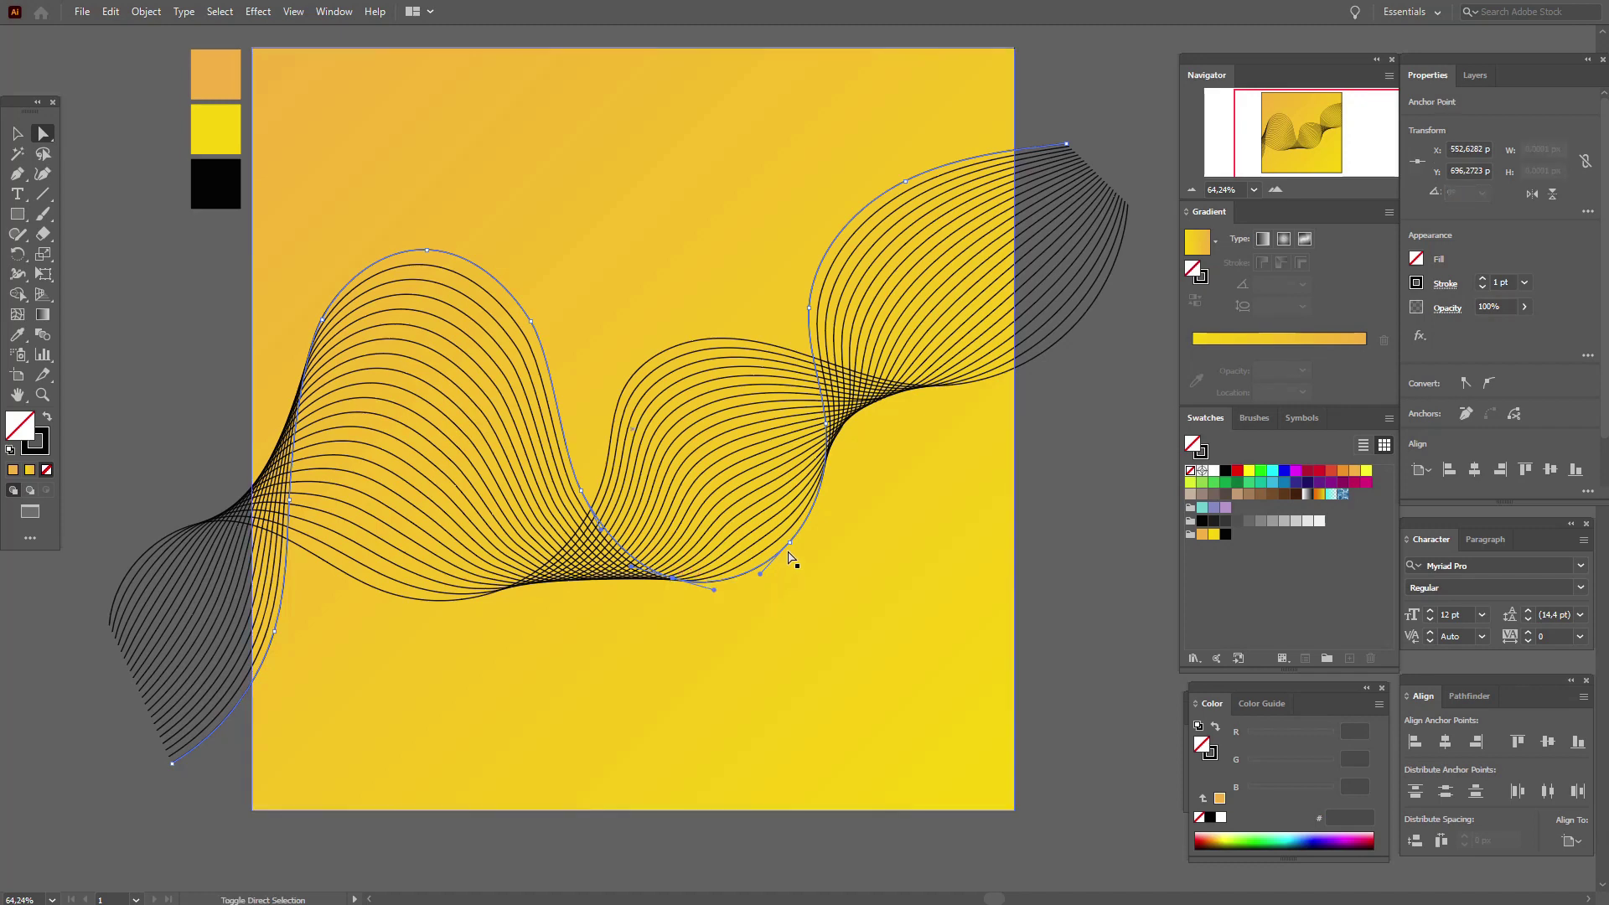
shift+click(832, 430)
shift+click(834, 431)
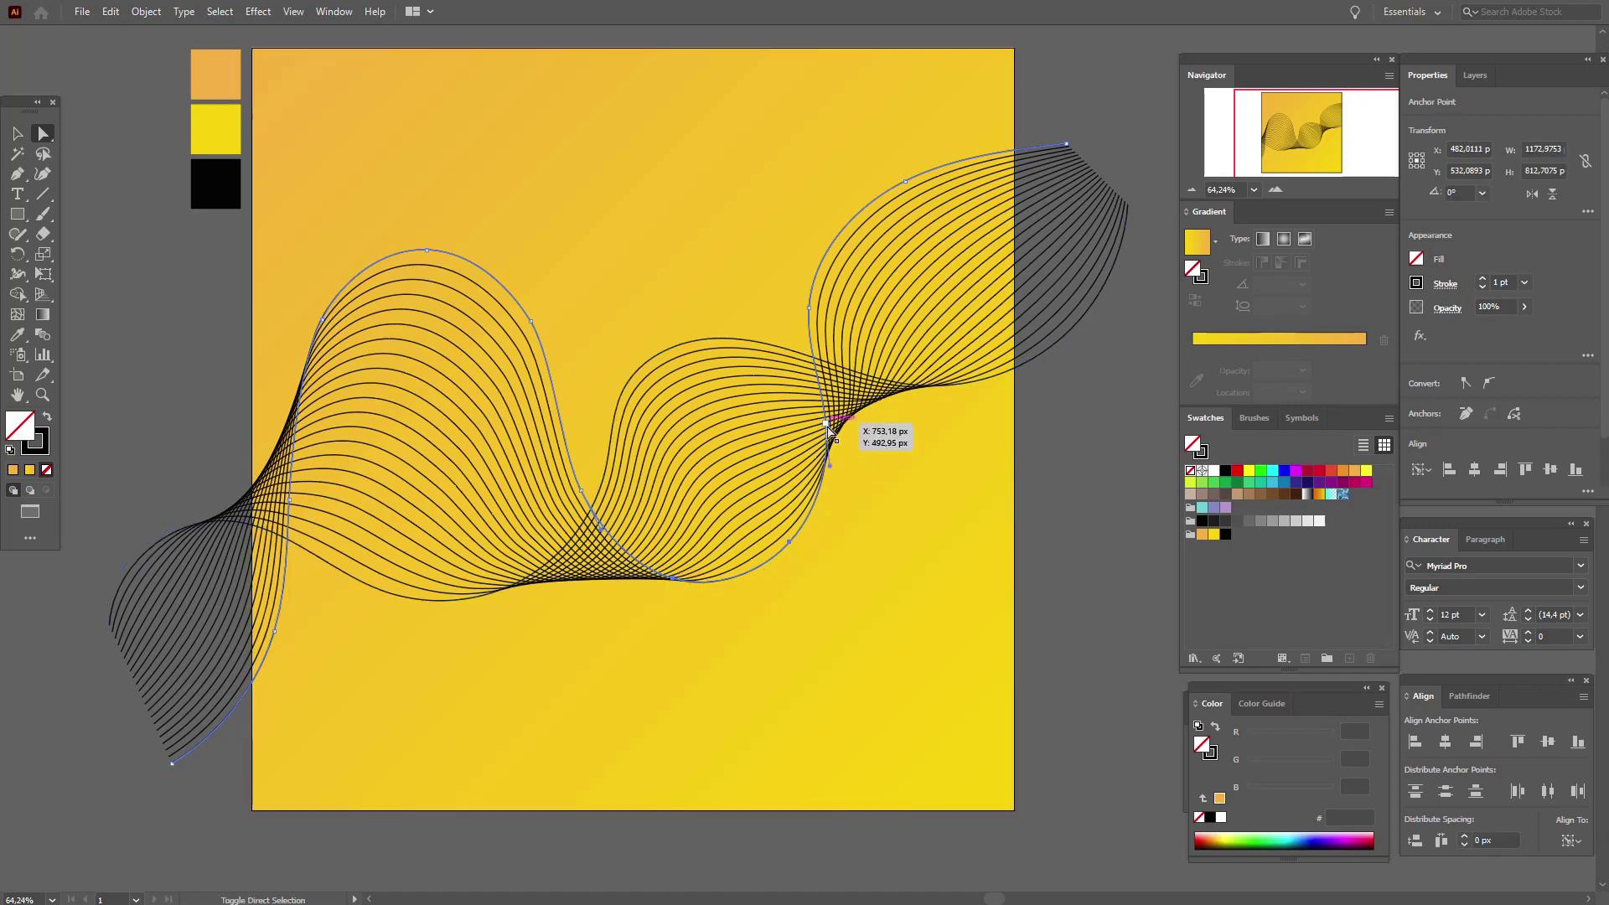
drag(792, 545, 828, 567)
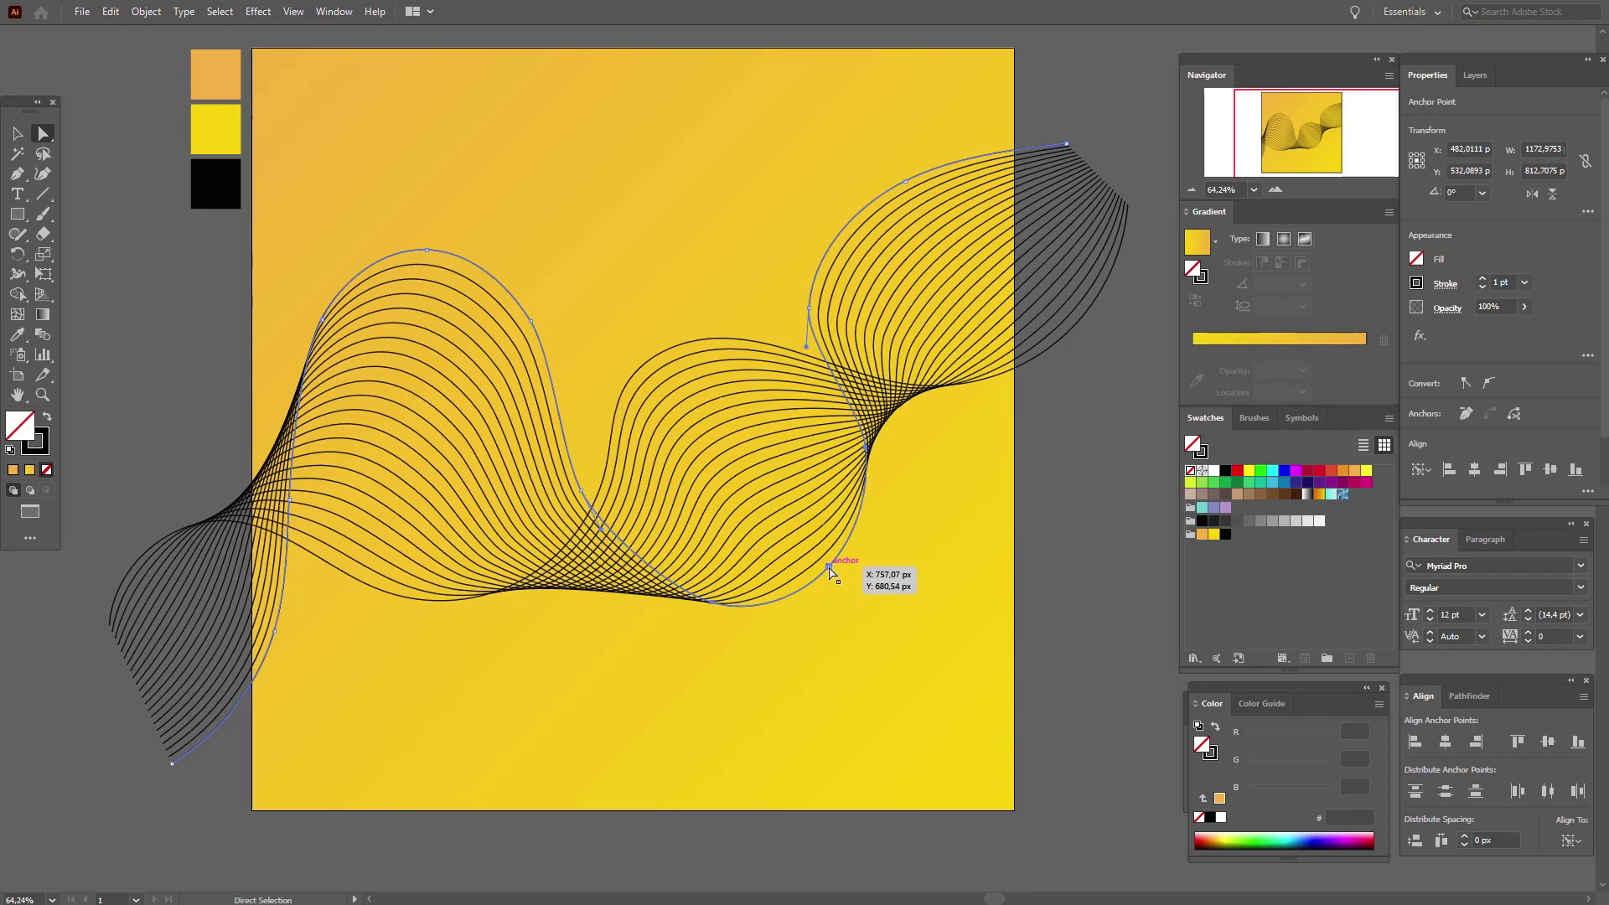
click(1037, 572)
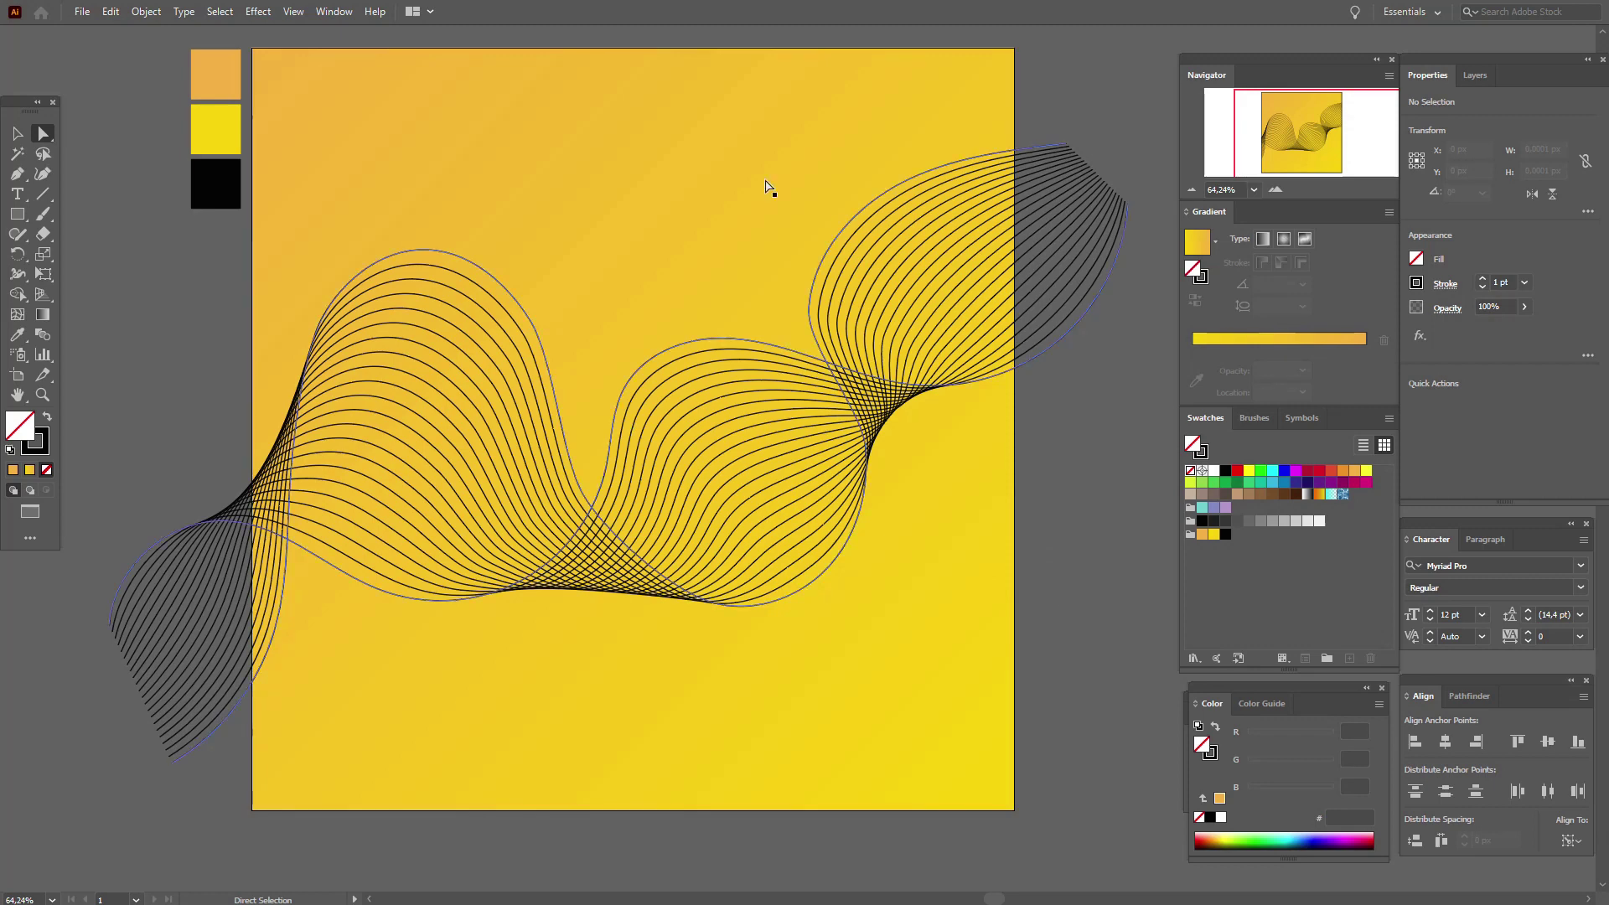
click(470, 261)
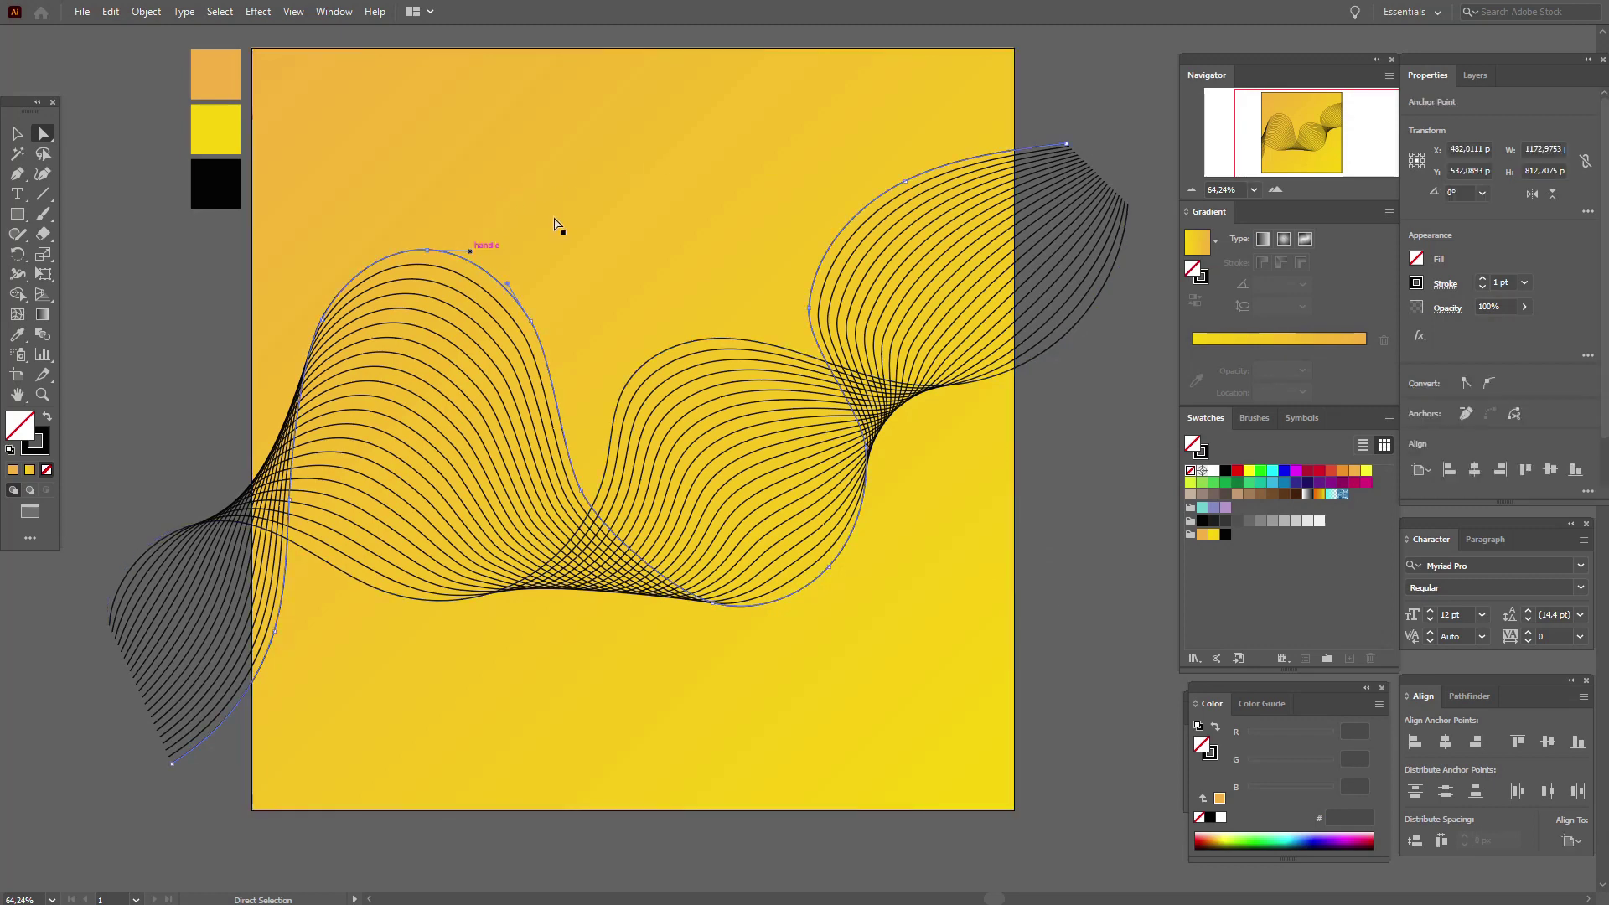
click(1498, 281)
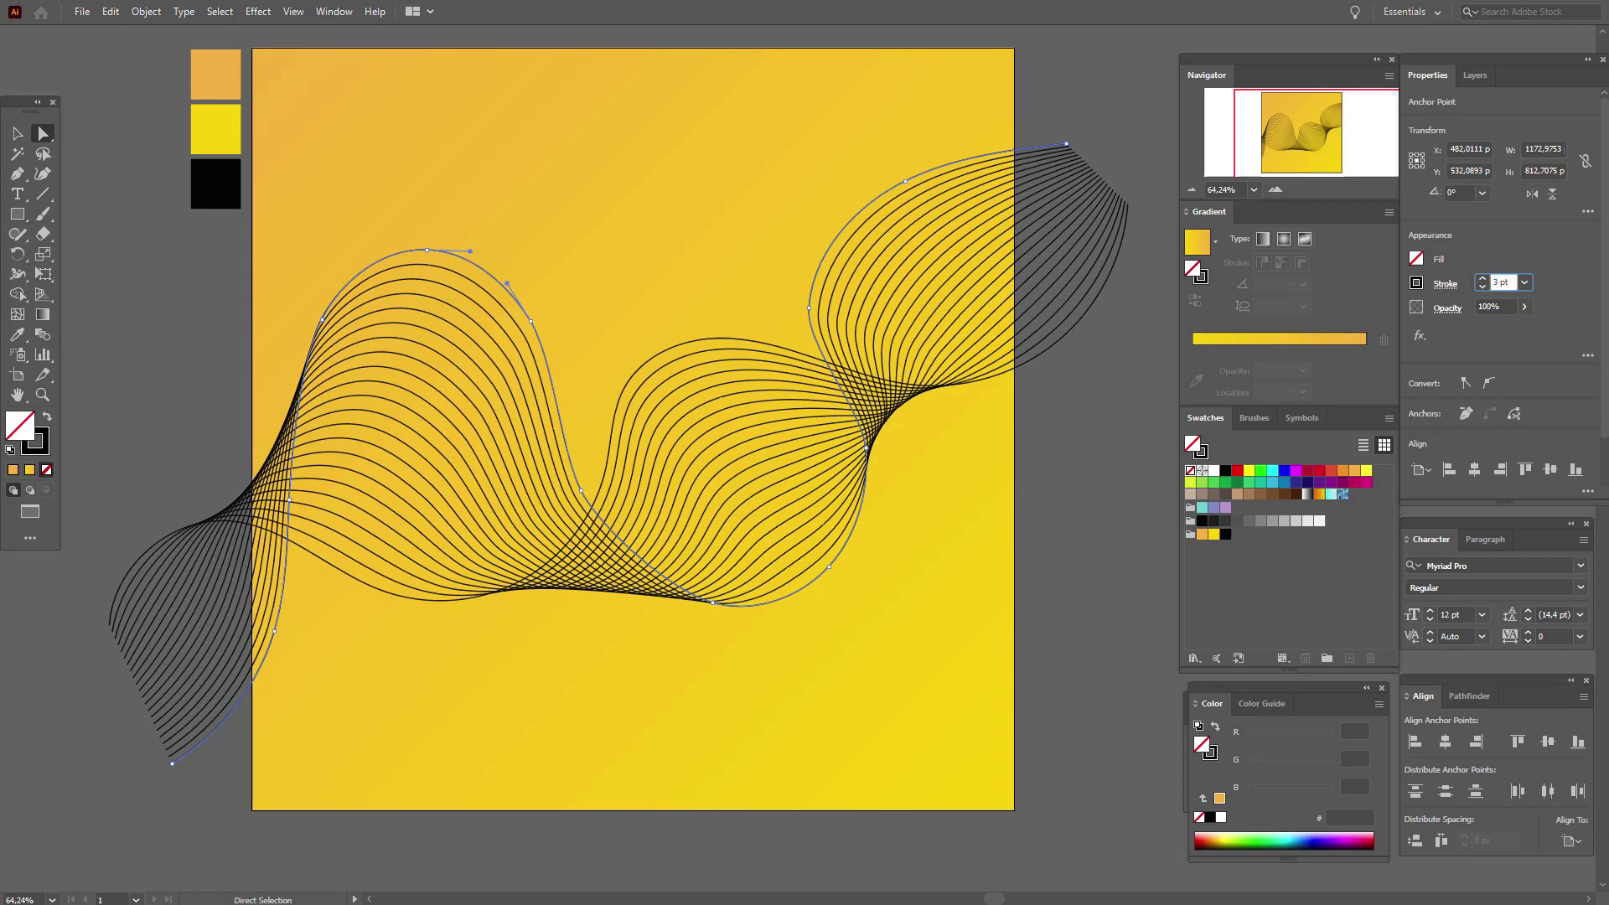
Step: Apply the 3 pt stroke to one spine path and give the lower spine path a 0,5 pt stroke
key(Return)
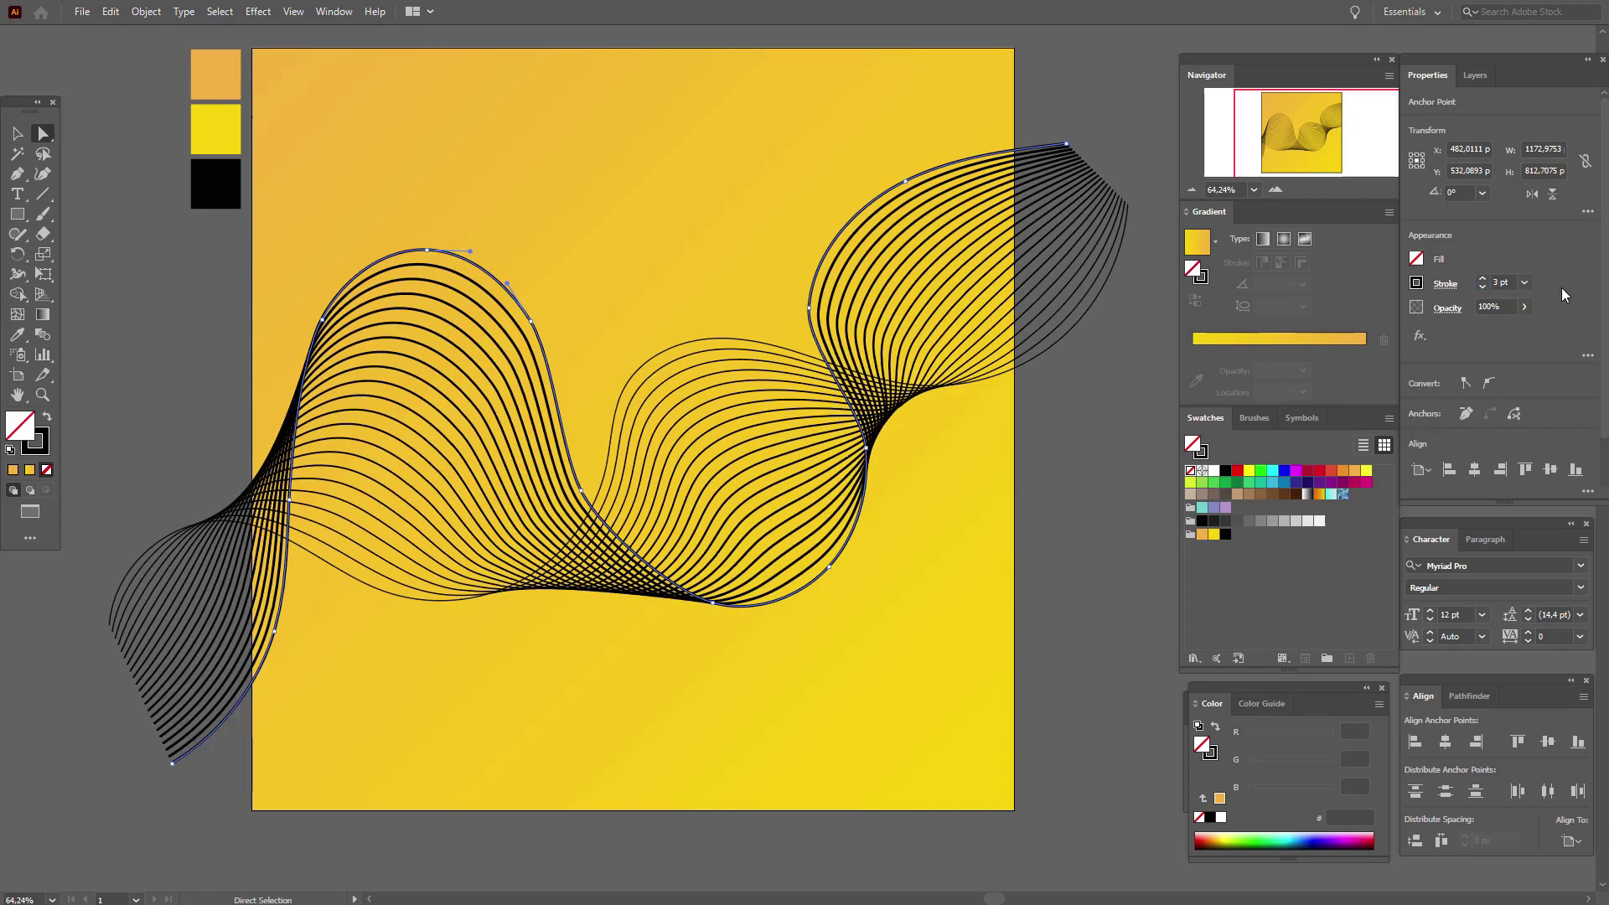
click(403, 598)
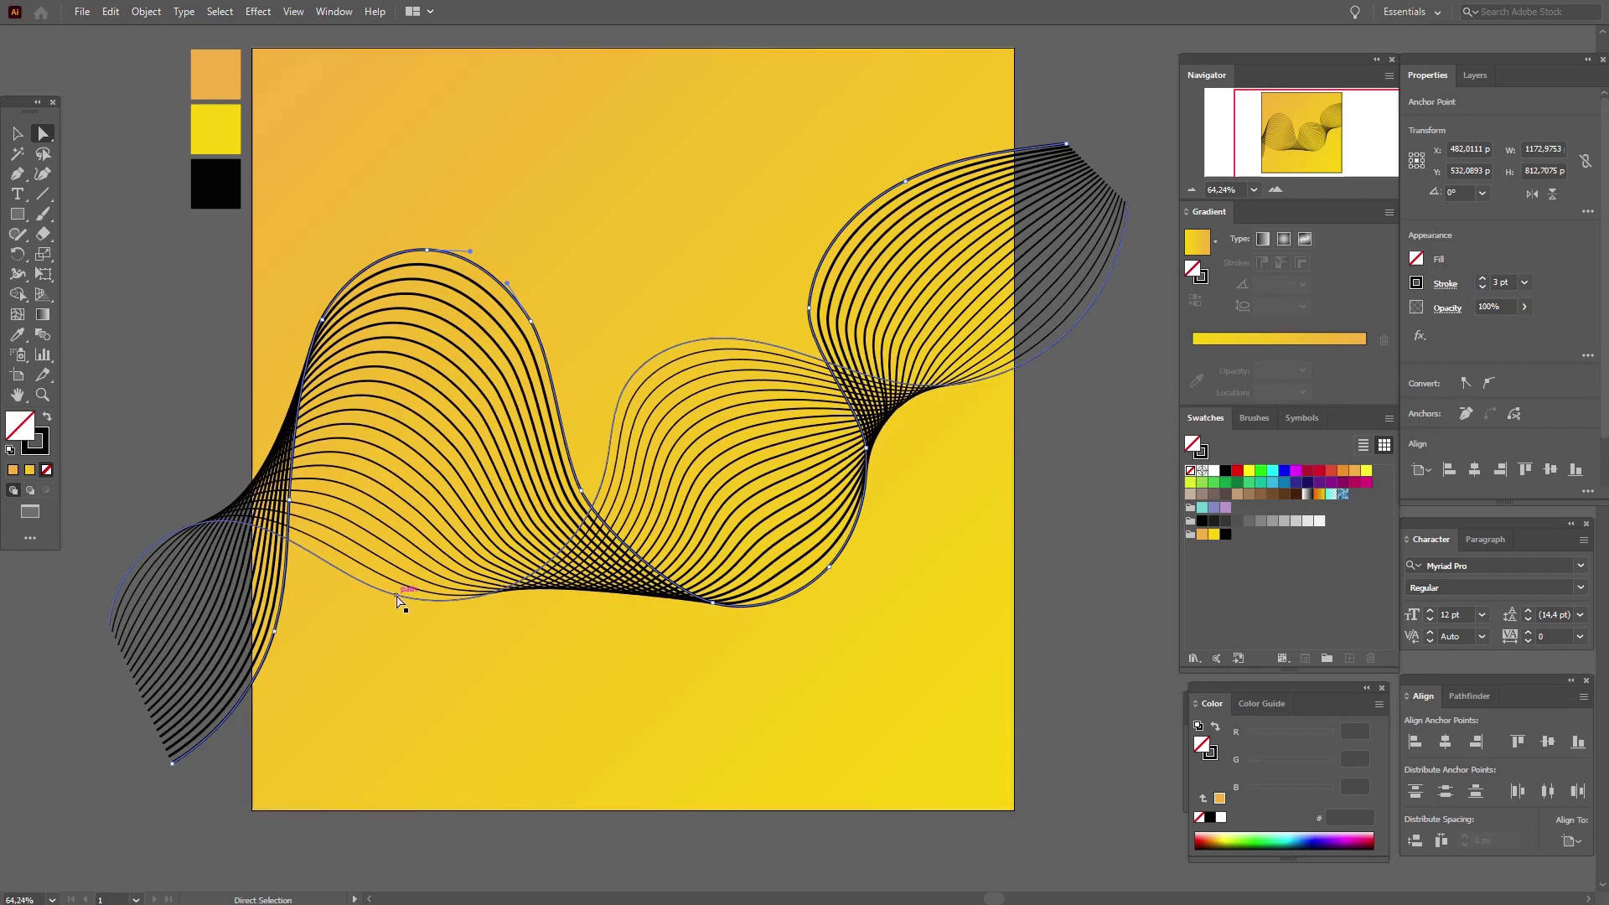
click(1497, 283)
text(0,5)
key(Return)
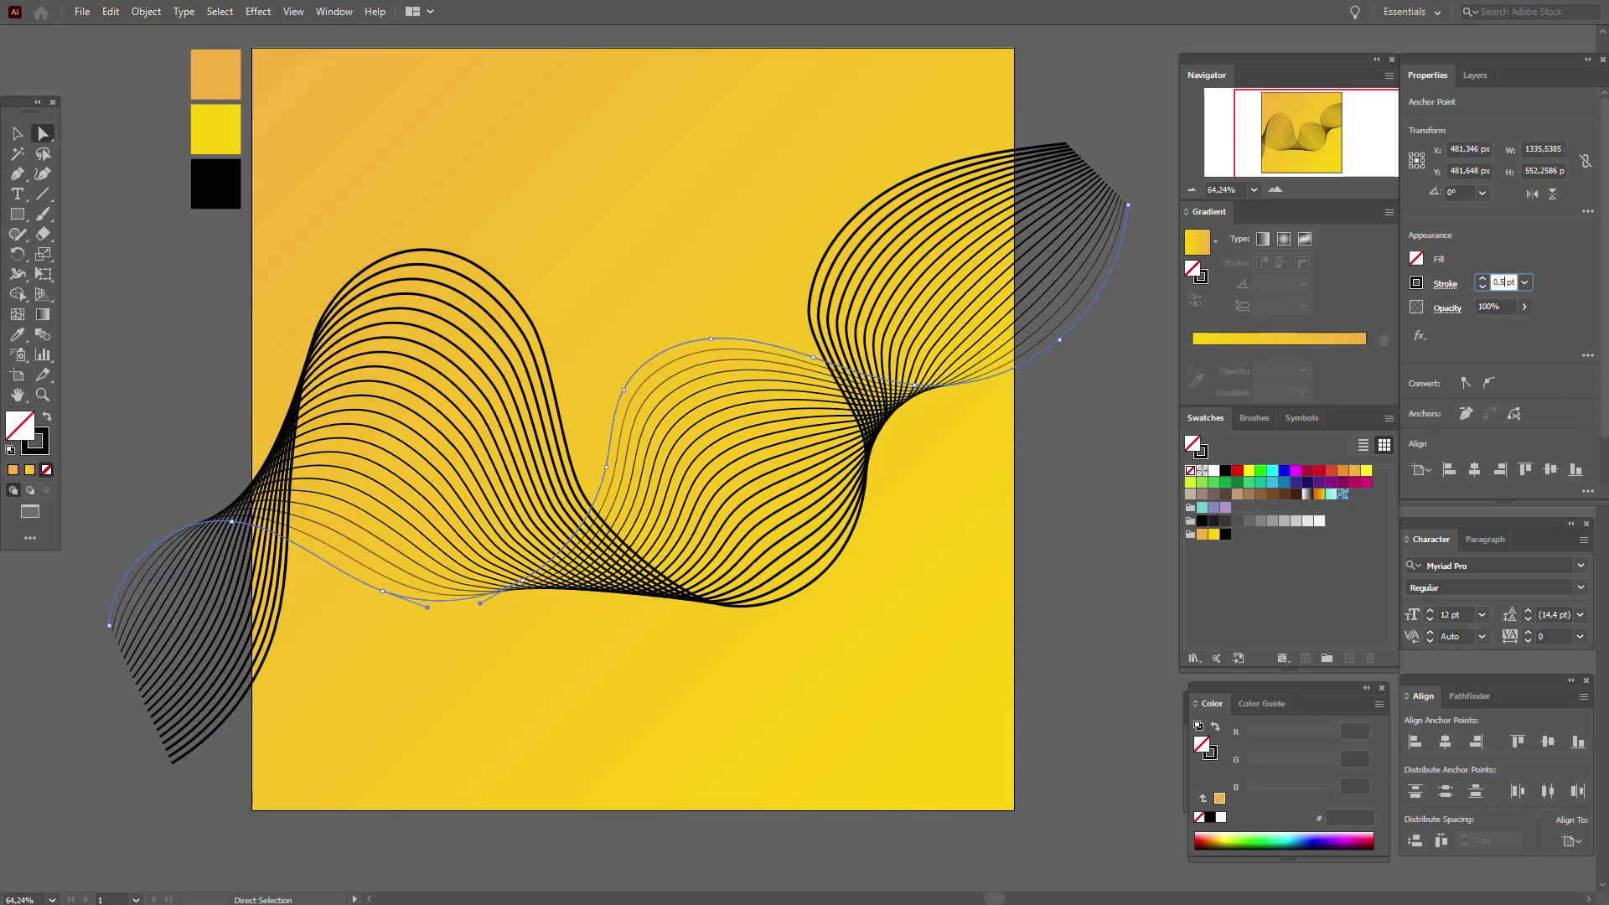
click(1052, 497)
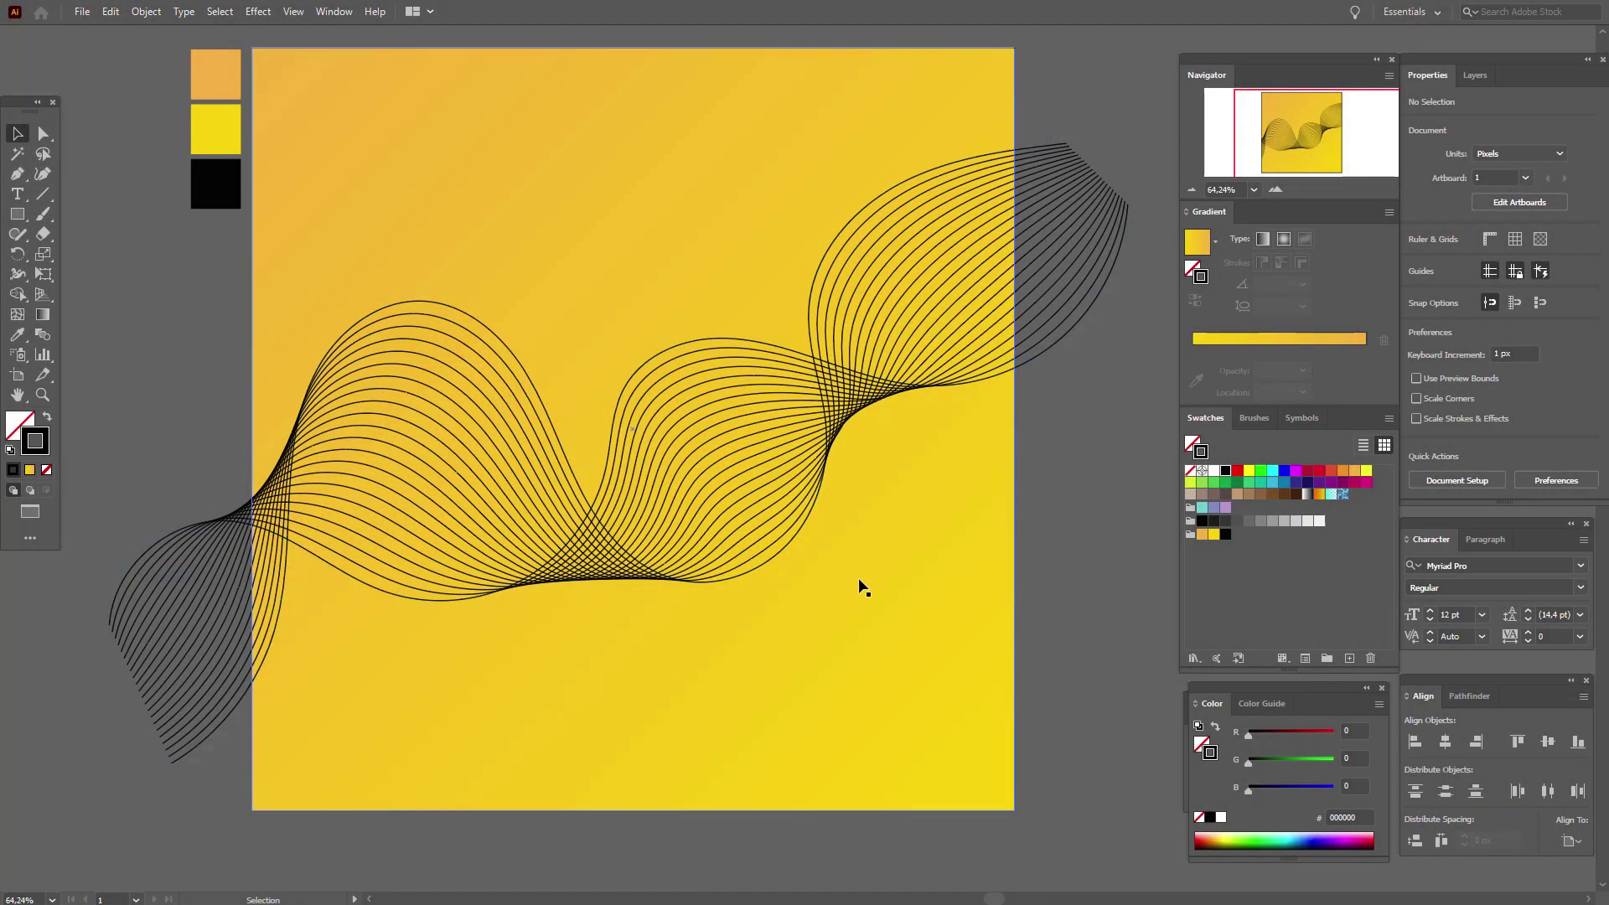
Step: Replace the background rectangle's gradient with a solid magenta (#ed1e79) fill
click(915, 565)
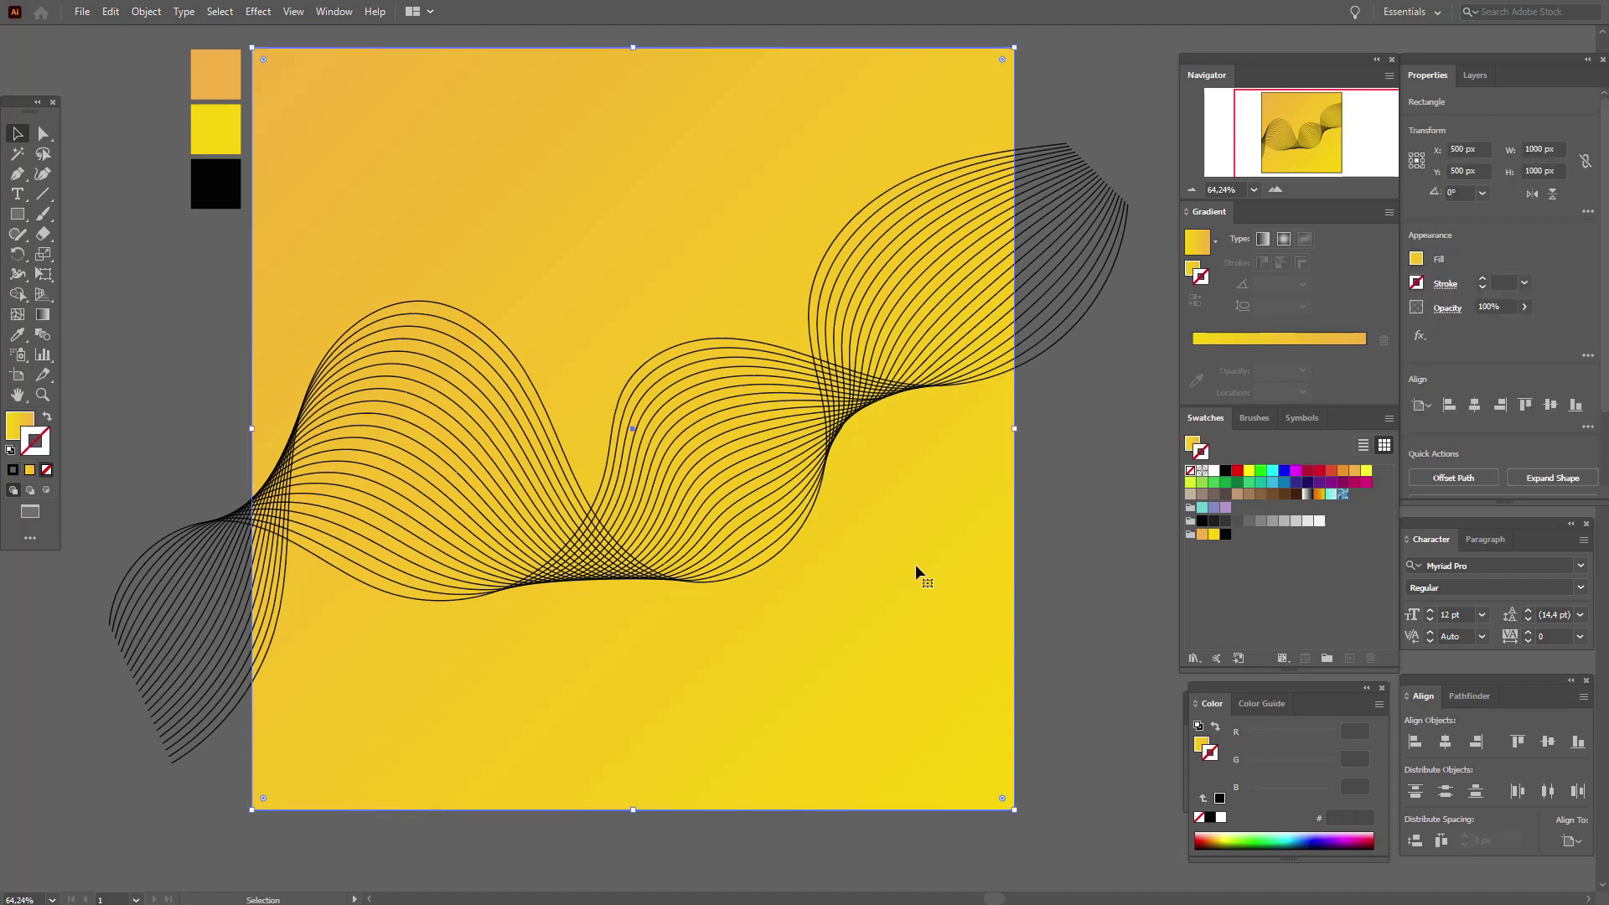
click(20, 426)
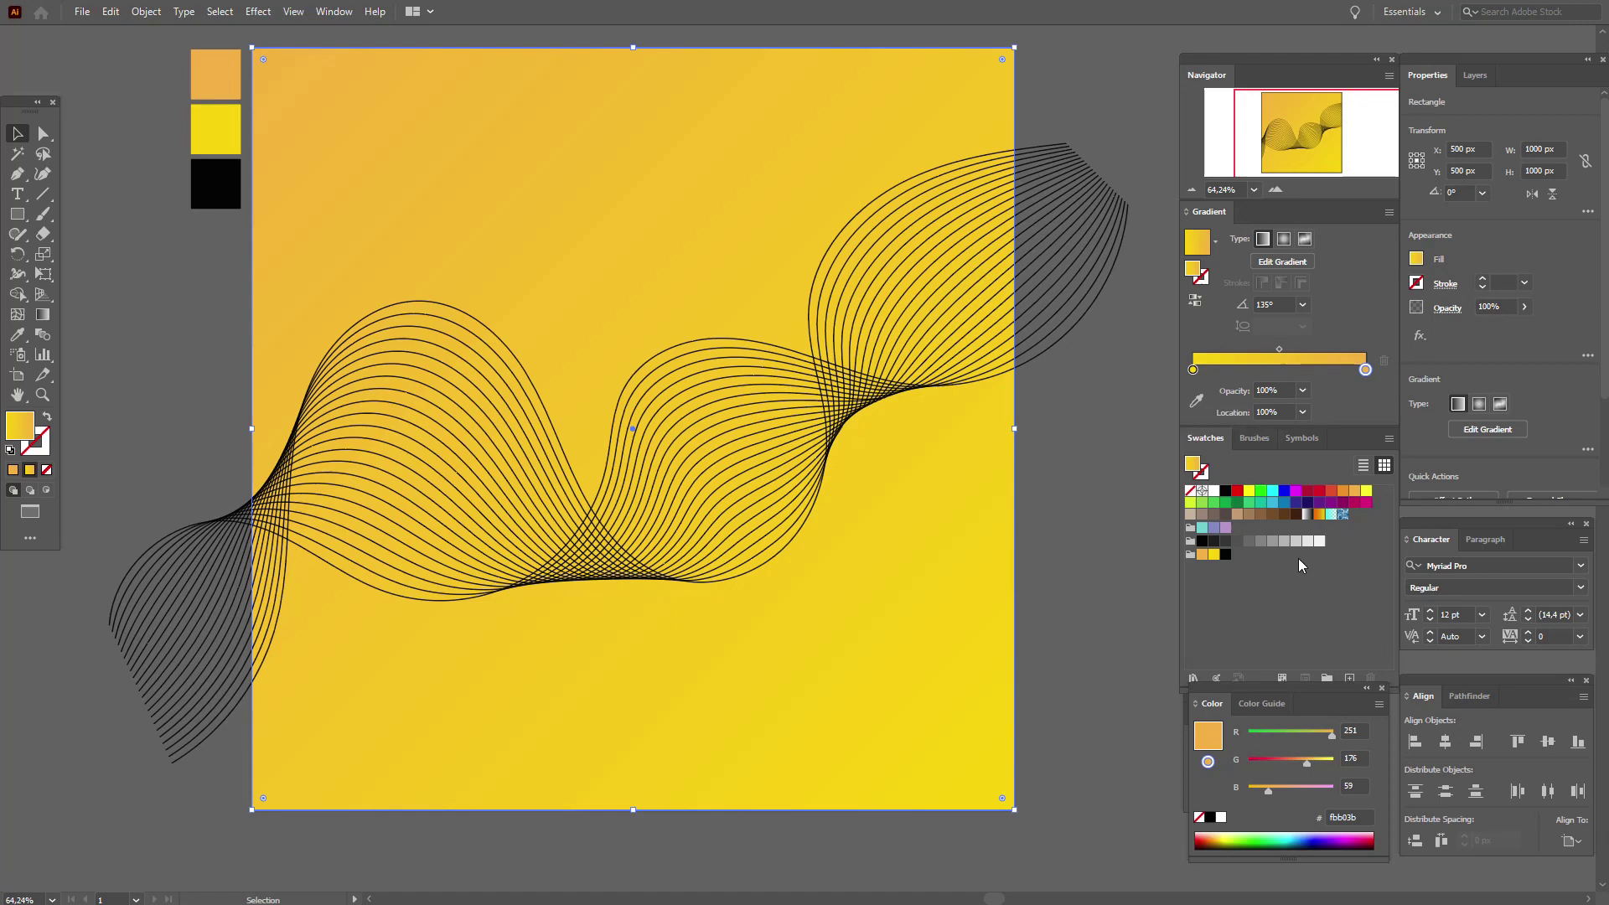
click(1367, 502)
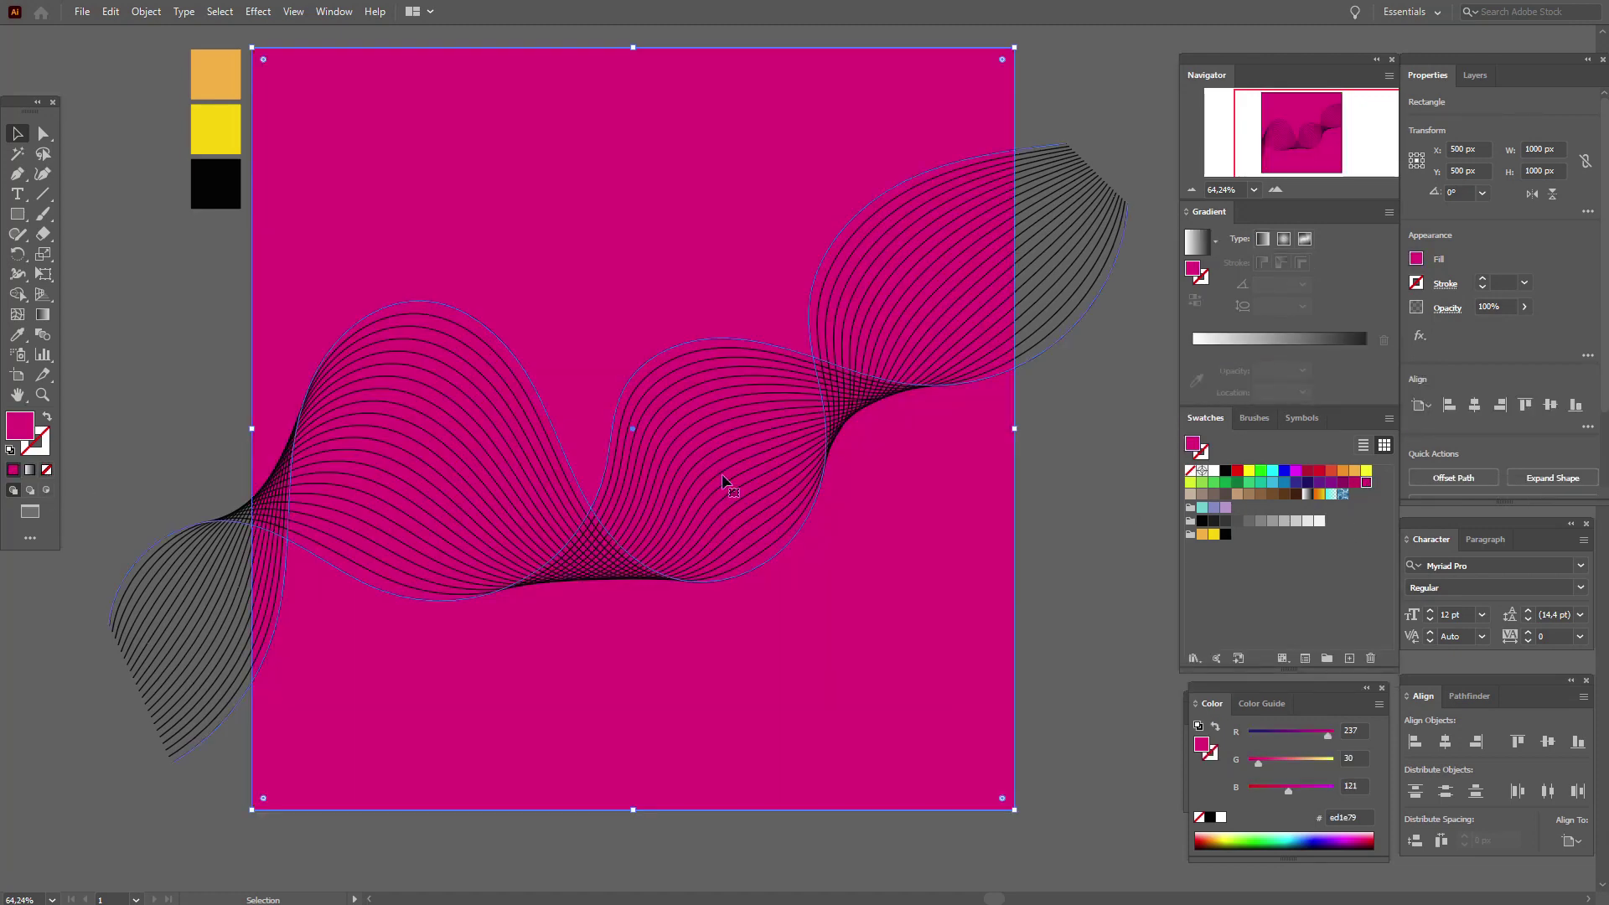
click(686, 497)
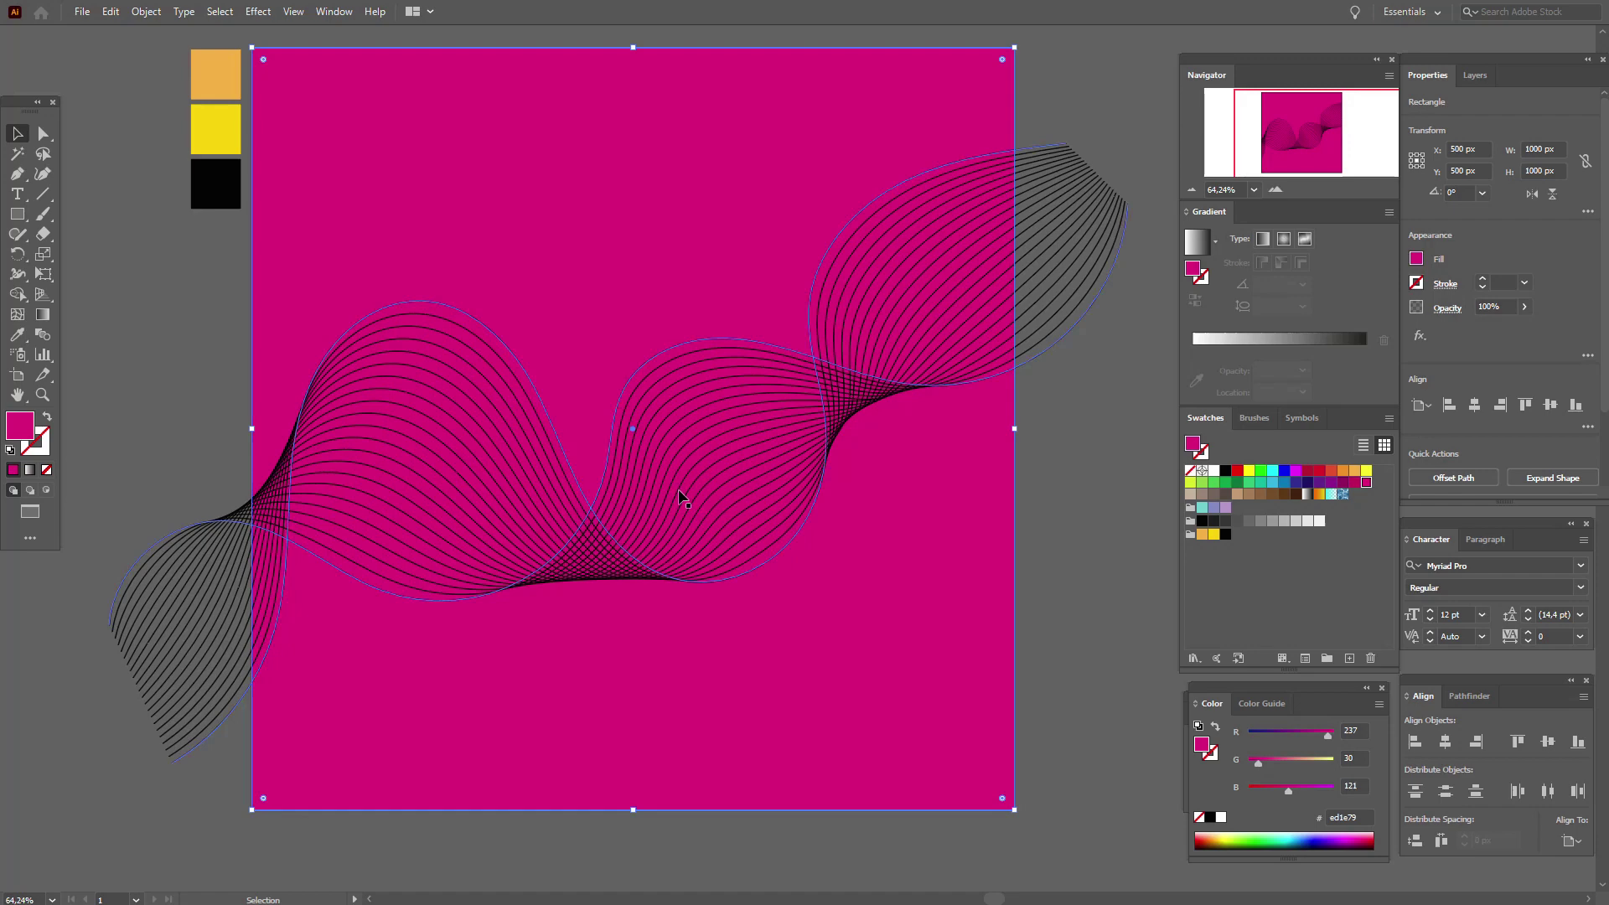
Step: Make the blend's line strokes white and preview the result
click(42, 453)
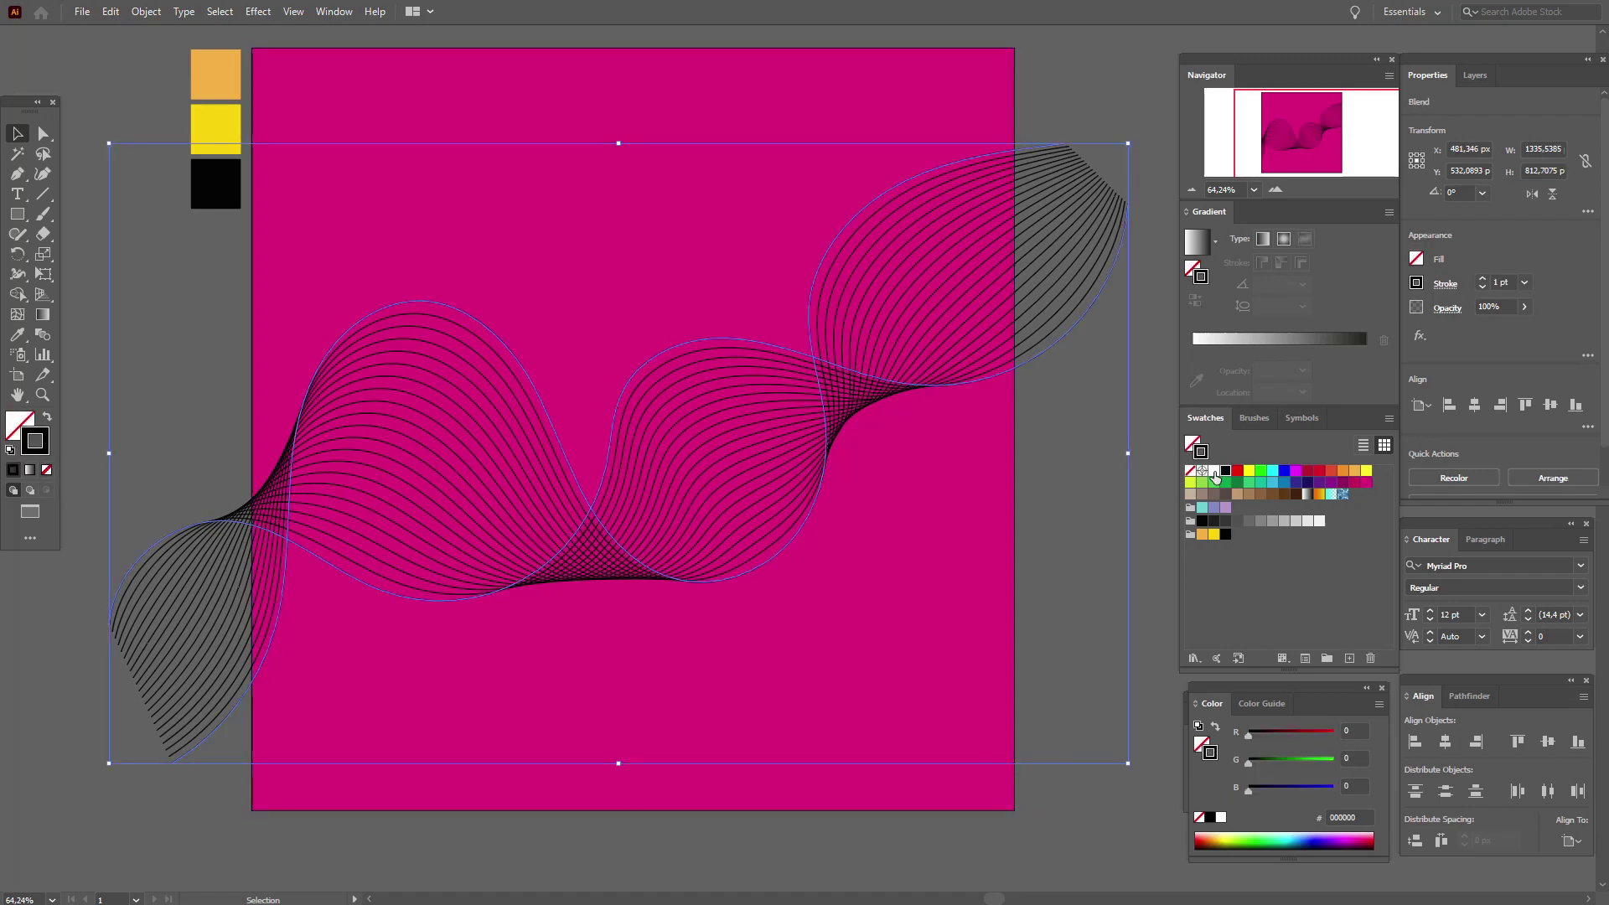
click(1215, 473)
click(1077, 507)
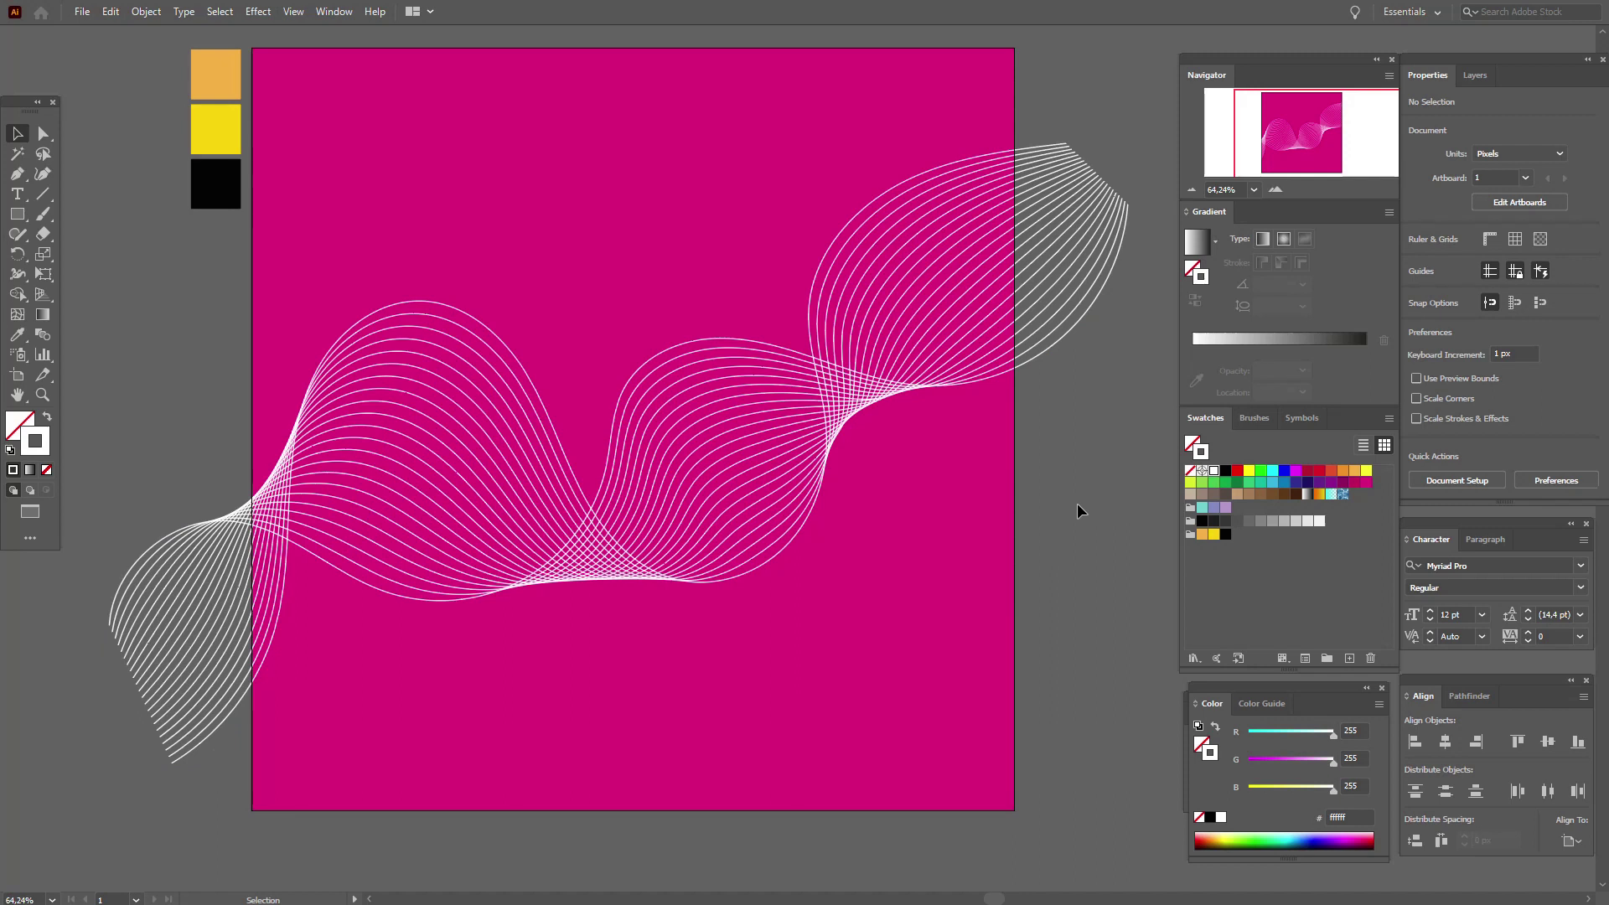
Step: Give the blend's strokes a yellow-to-green gradient and preview it
click(1049, 349)
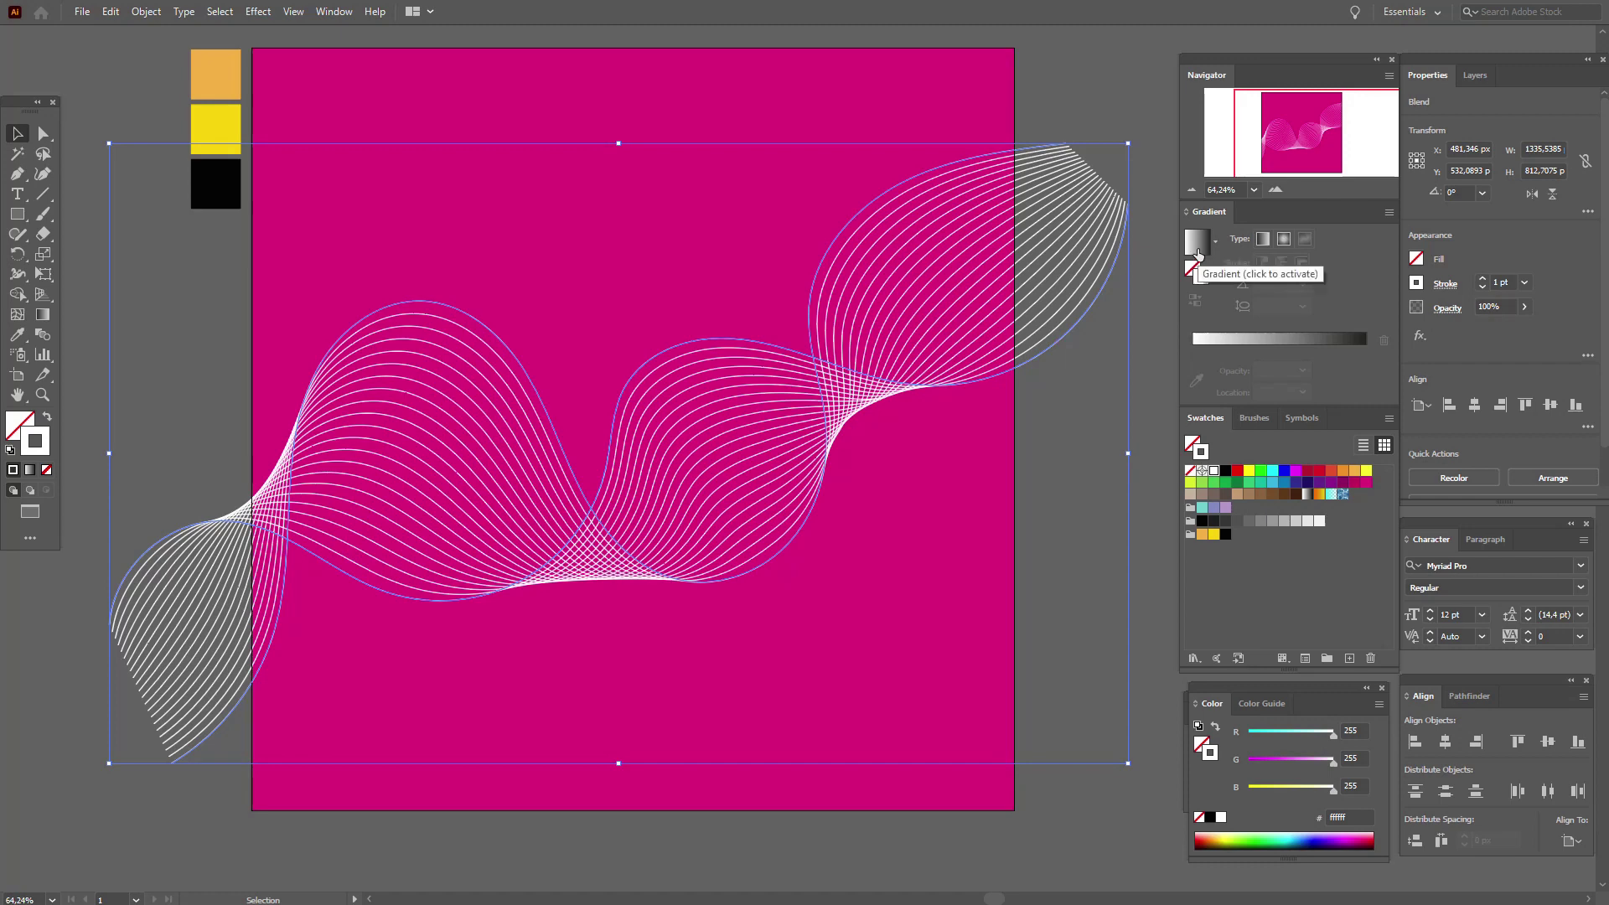
click(1199, 255)
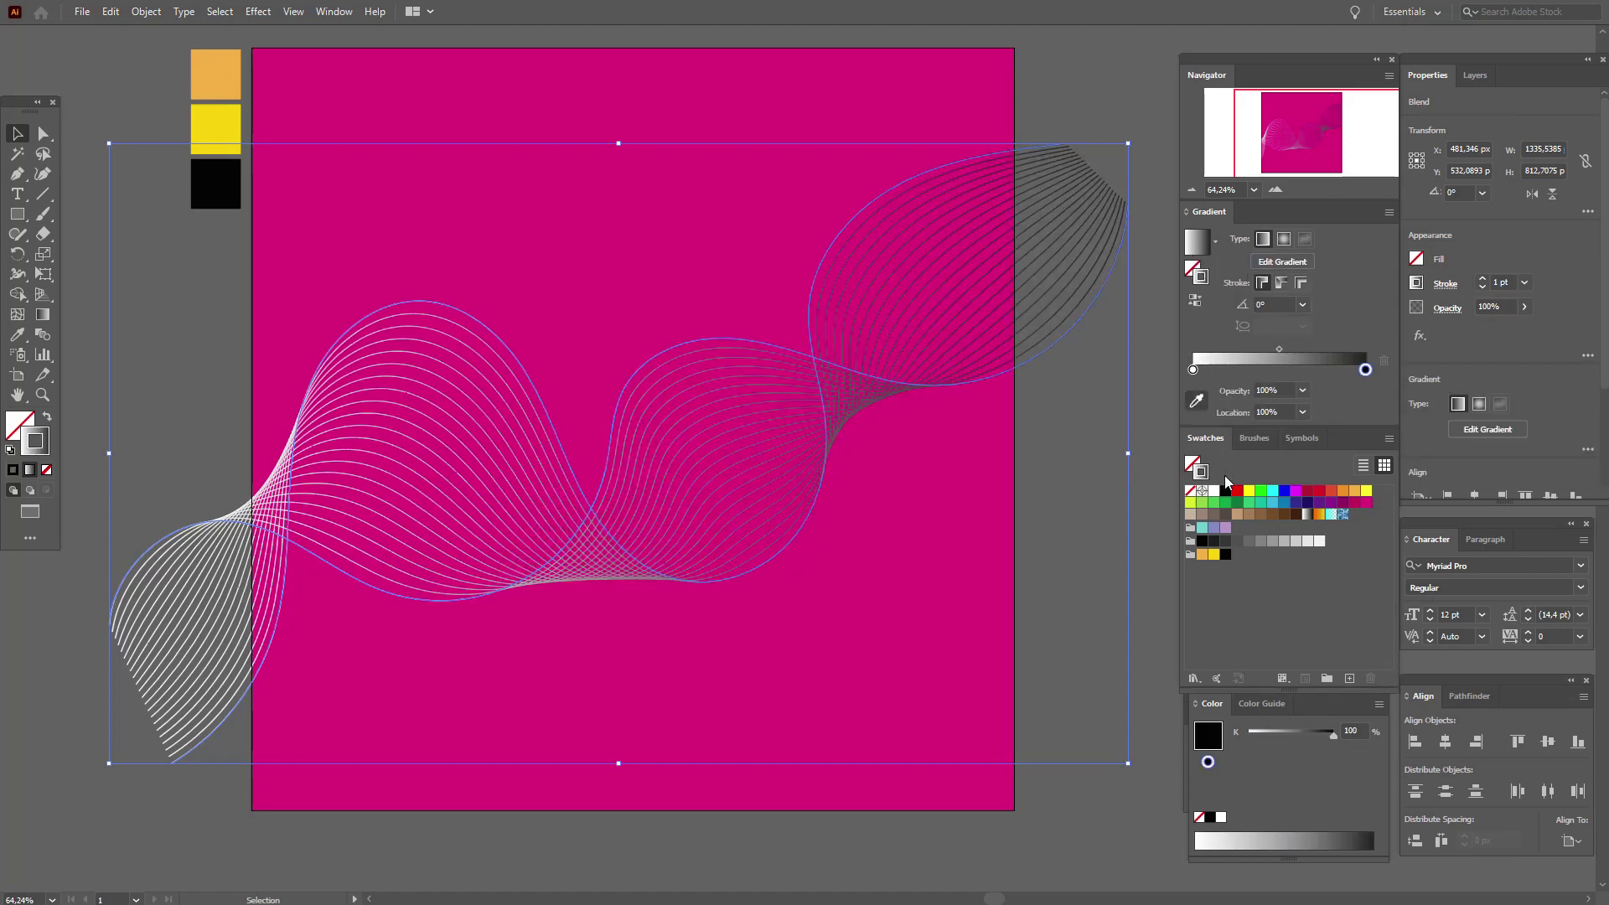
drag(1249, 490, 1194, 370)
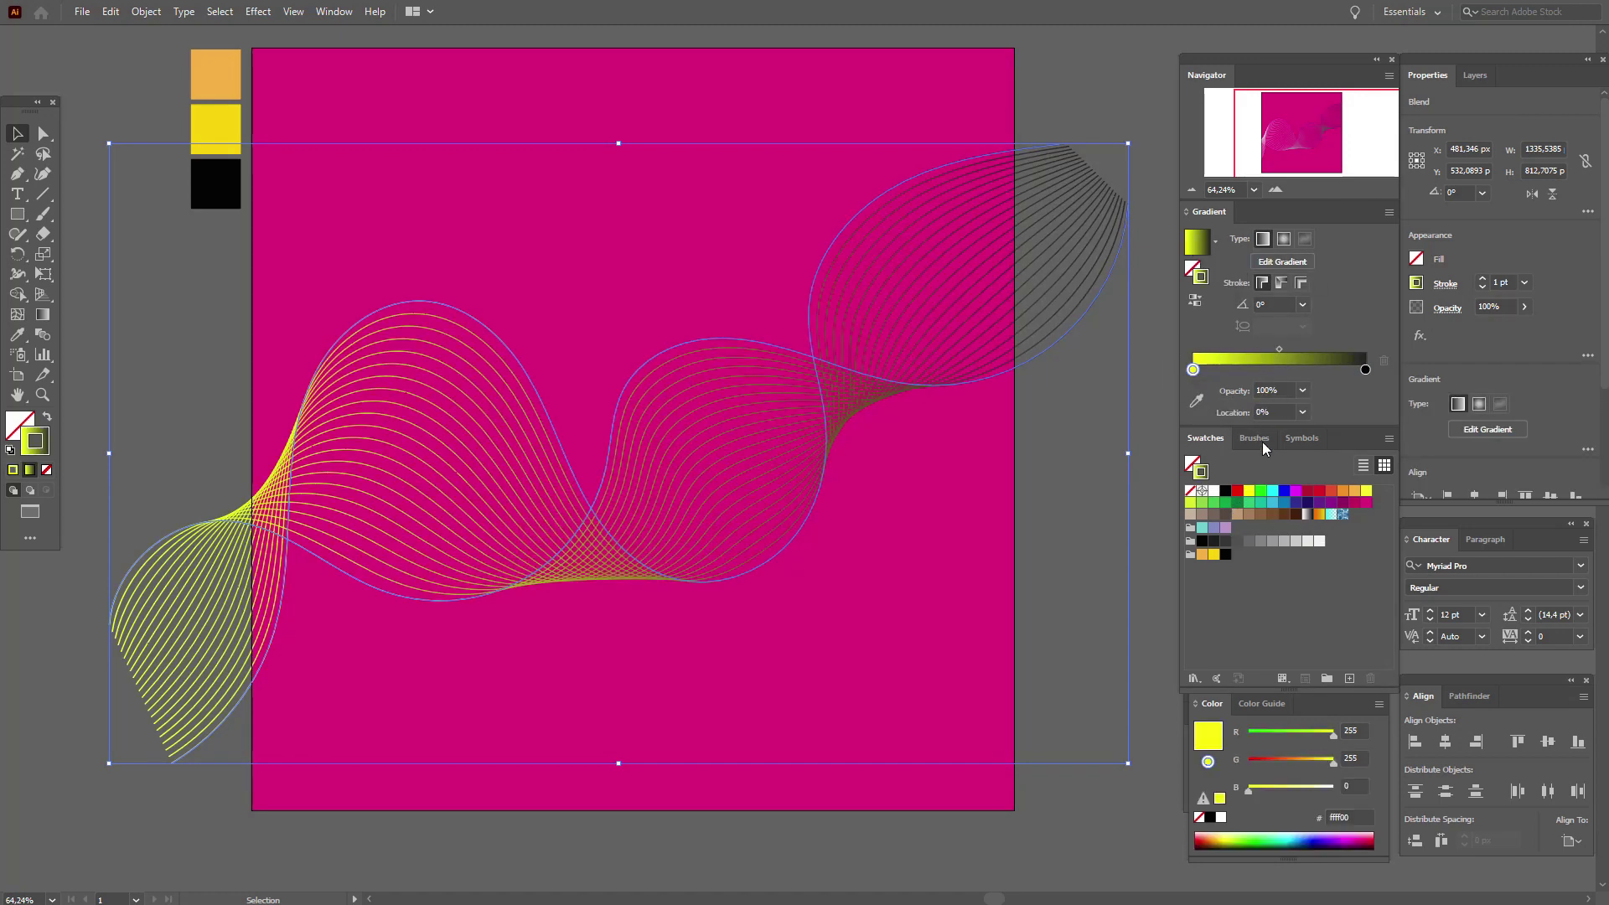
drag(1264, 498, 1366, 369)
click(1147, 476)
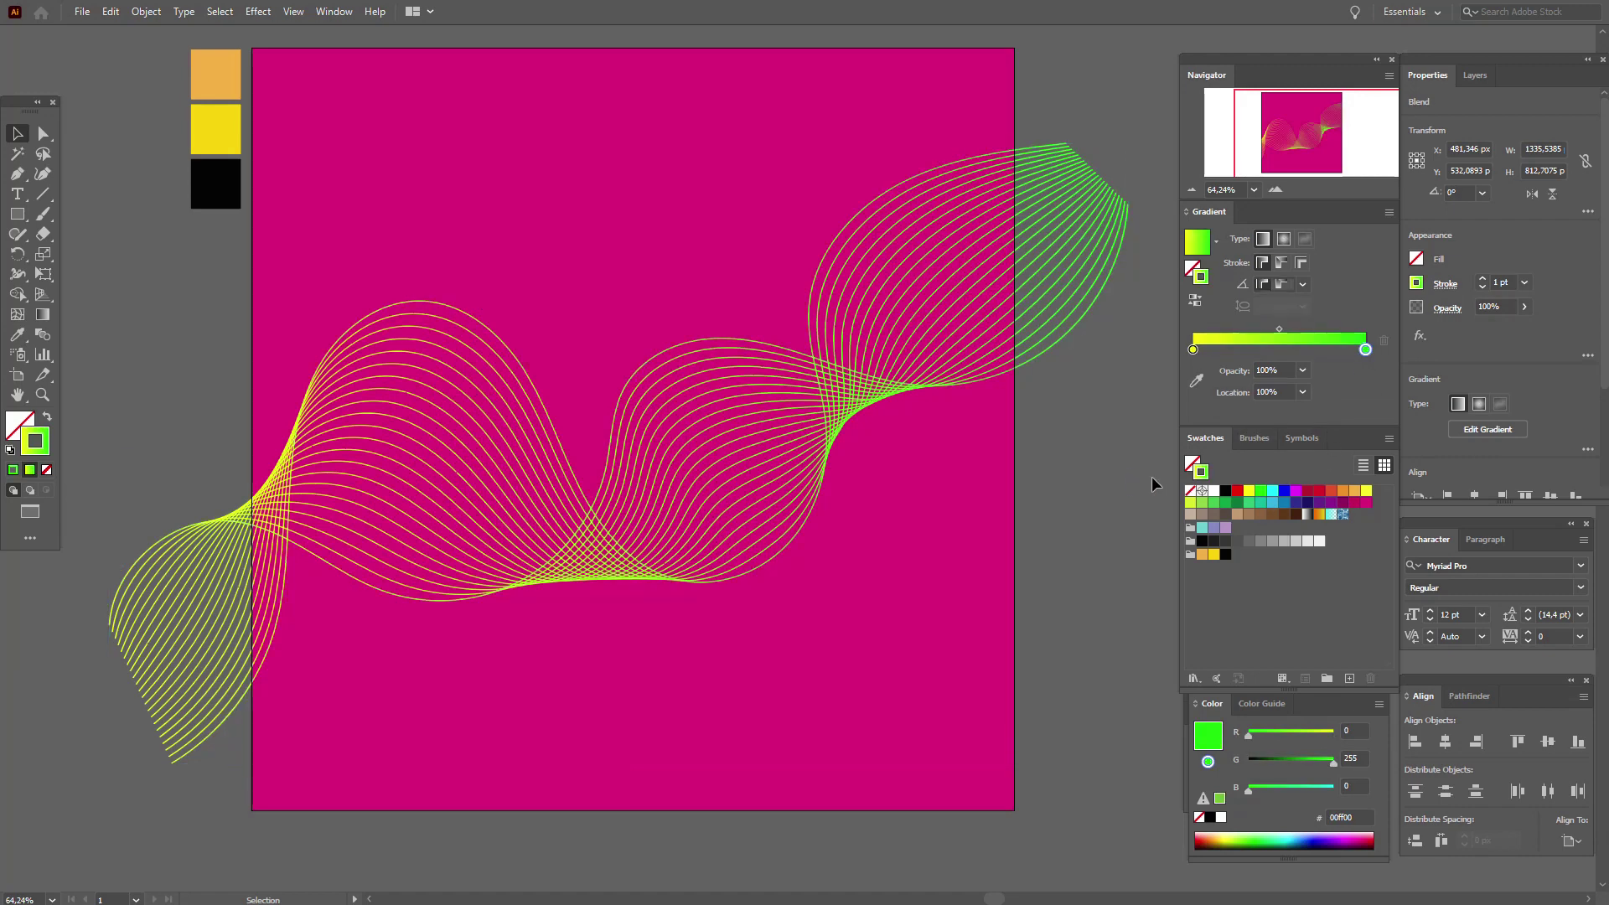
Step: Try cyan, a darker colour, navy and yellow-green swatches on the blend's lines
click(1083, 314)
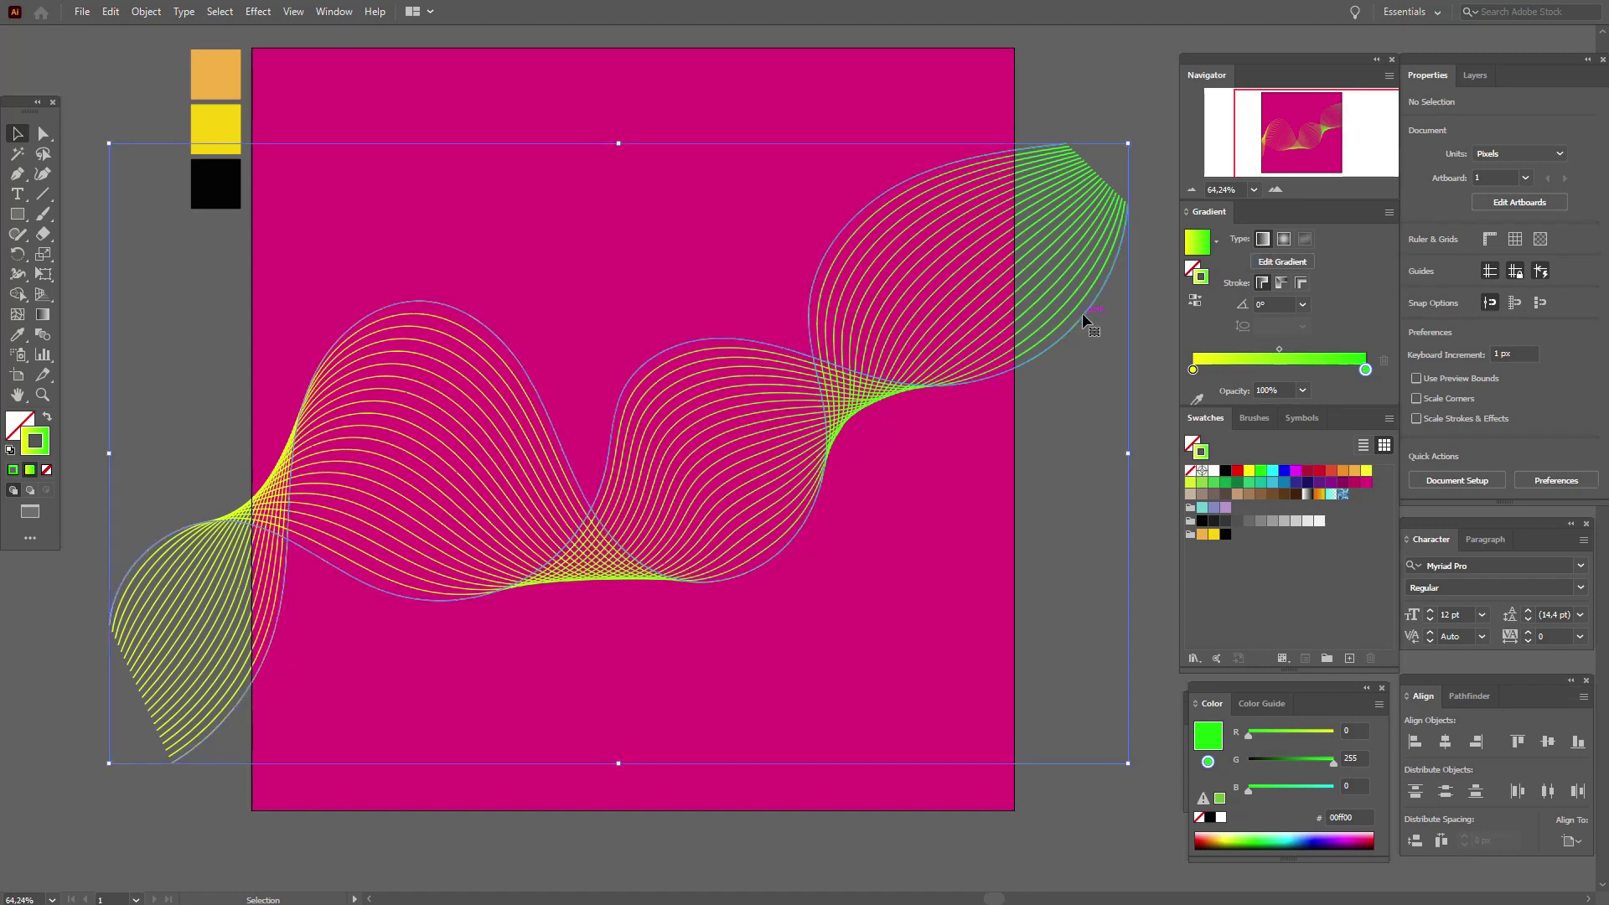
click(1272, 491)
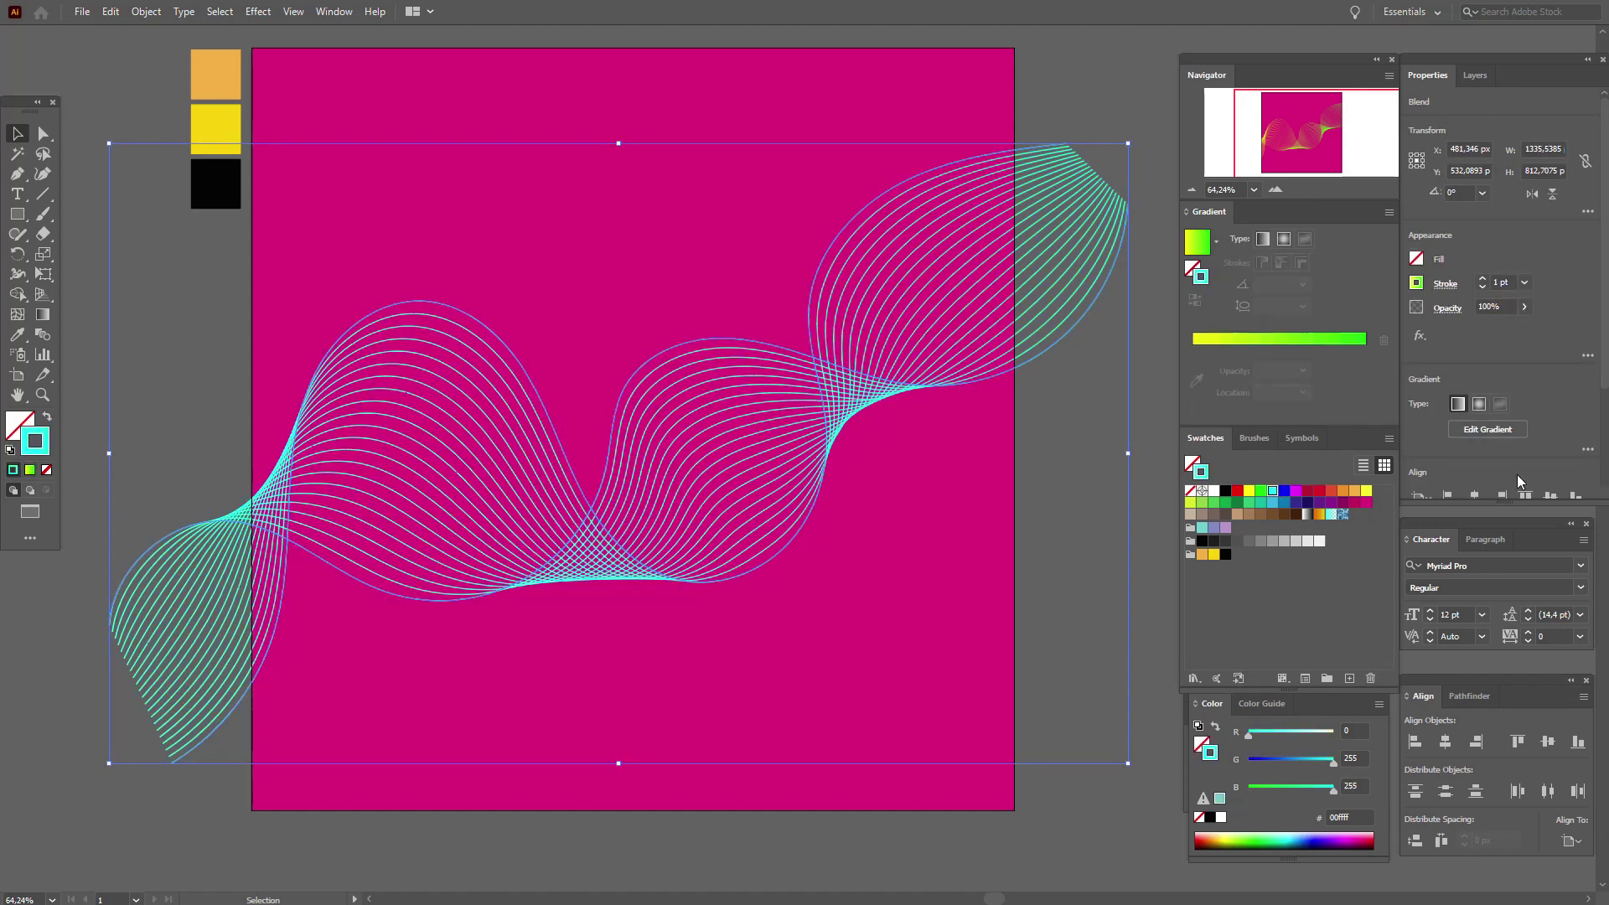
click(1239, 495)
click(1307, 482)
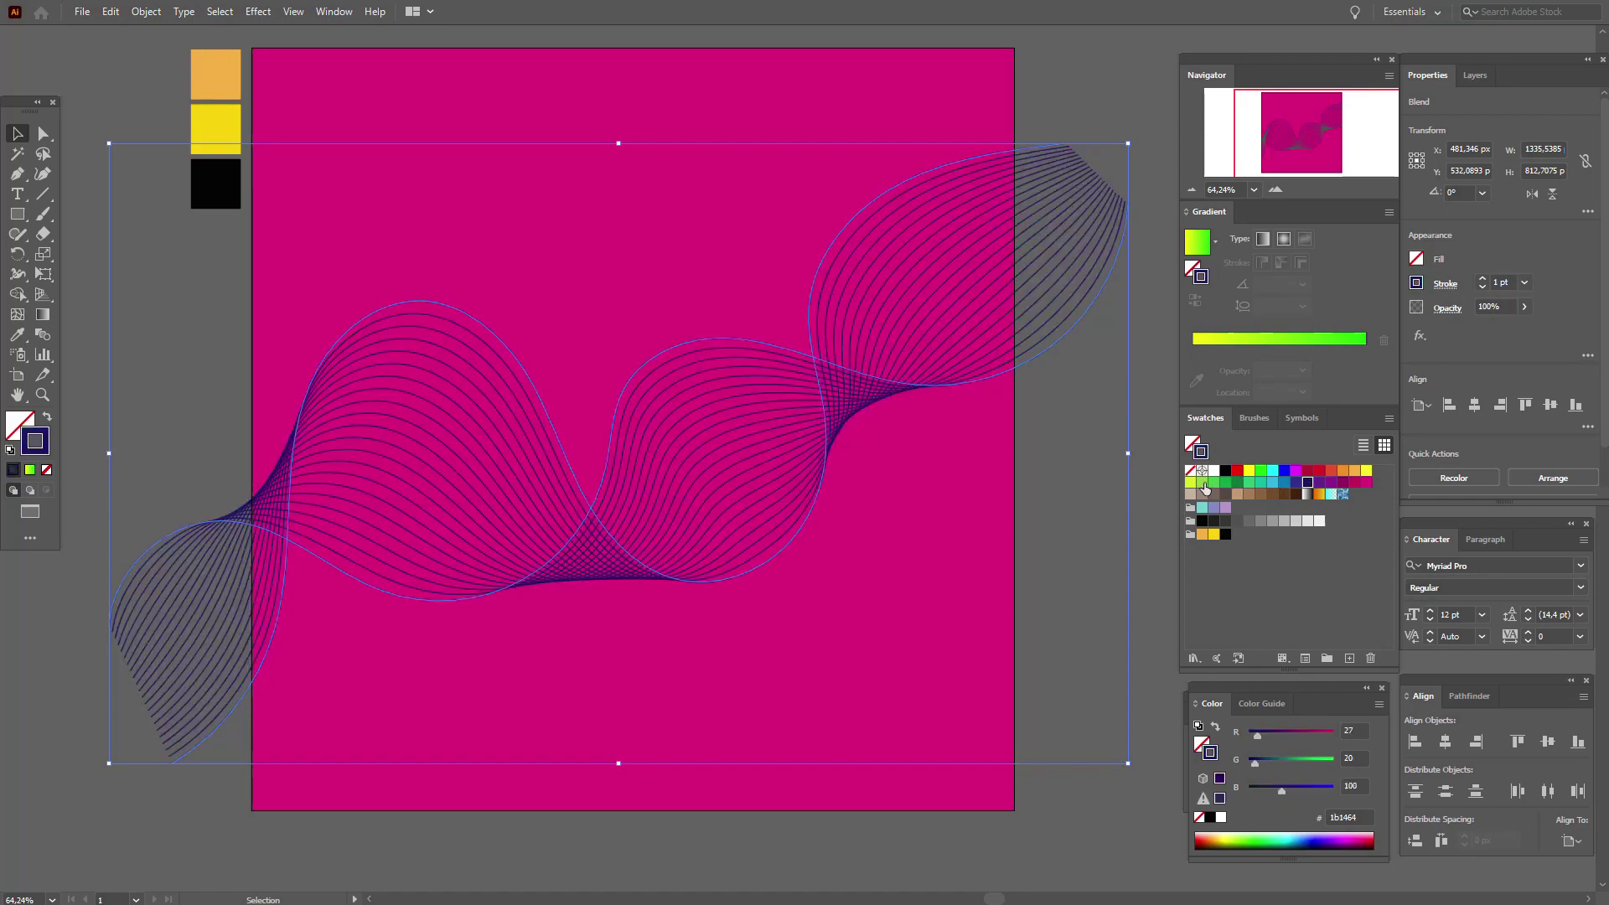
click(1204, 484)
Step: Set the wavy blend's line stroke to the cyan-blue swatch
click(1274, 482)
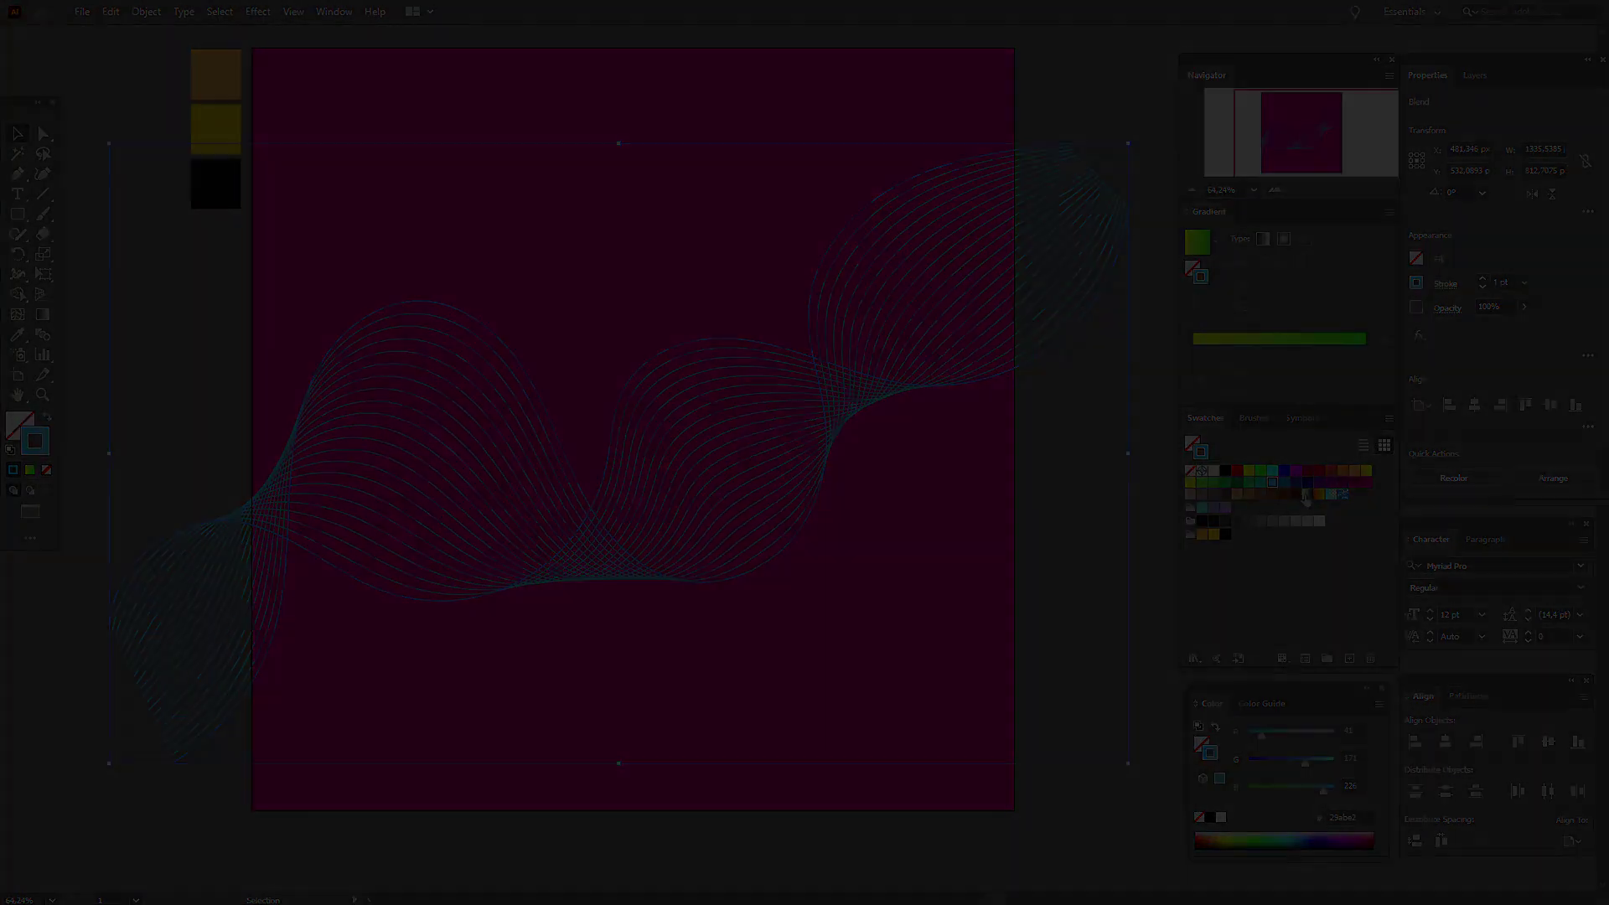